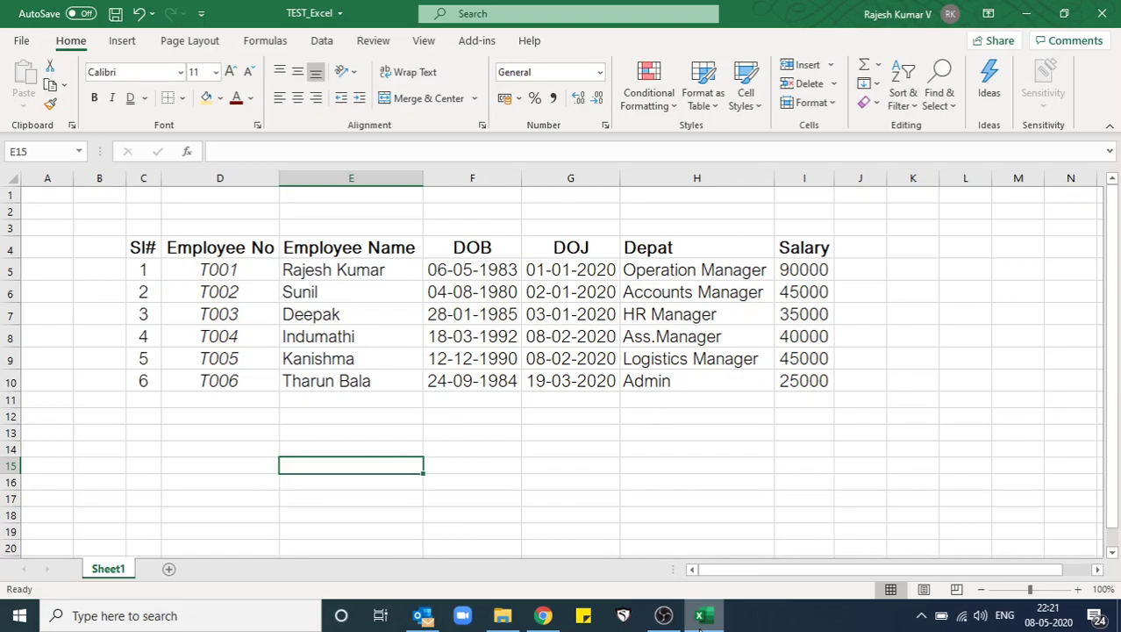
- Remove the bold formatting from the whole employee table, C4:I10
left_click(144, 246)
left_click_drag(191, 315, 810, 377)
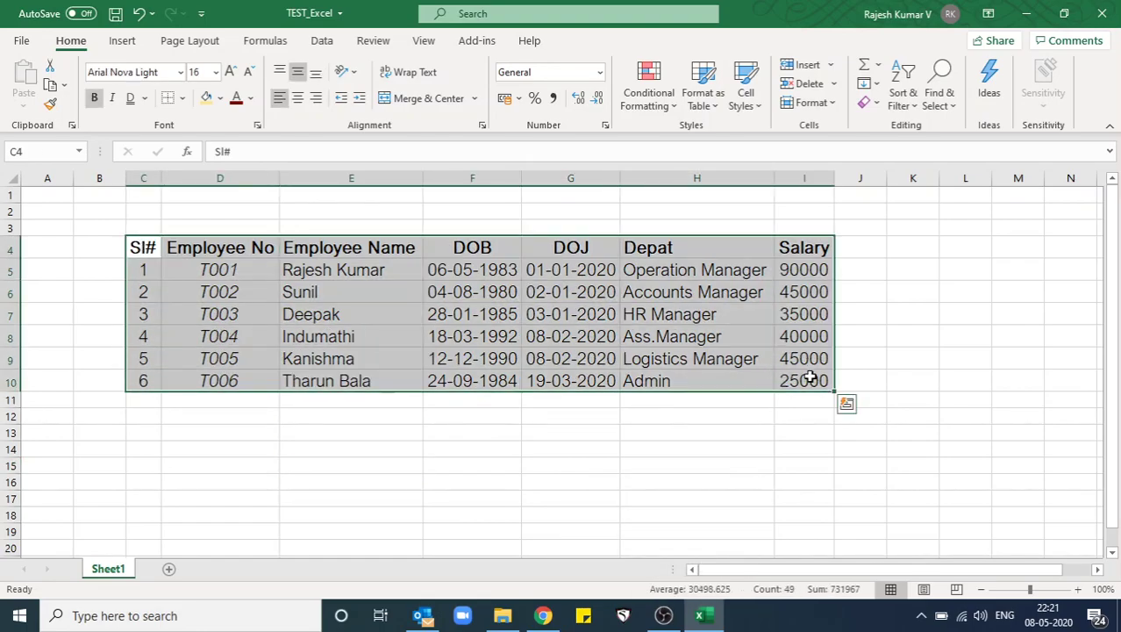
key("ctrl+b")
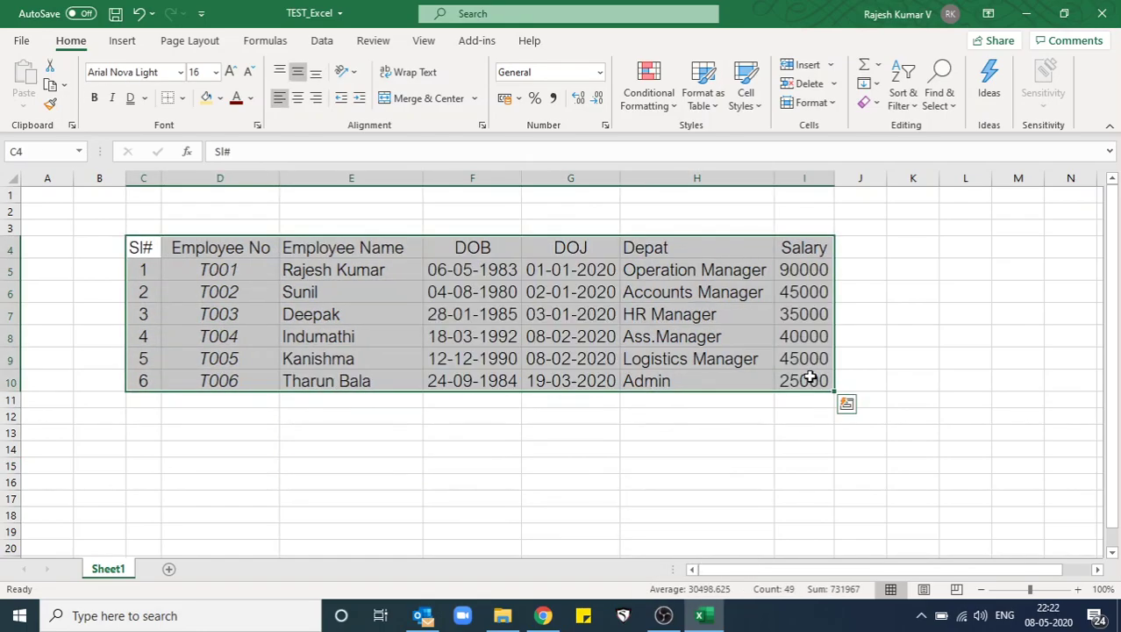
left_click(577, 360)
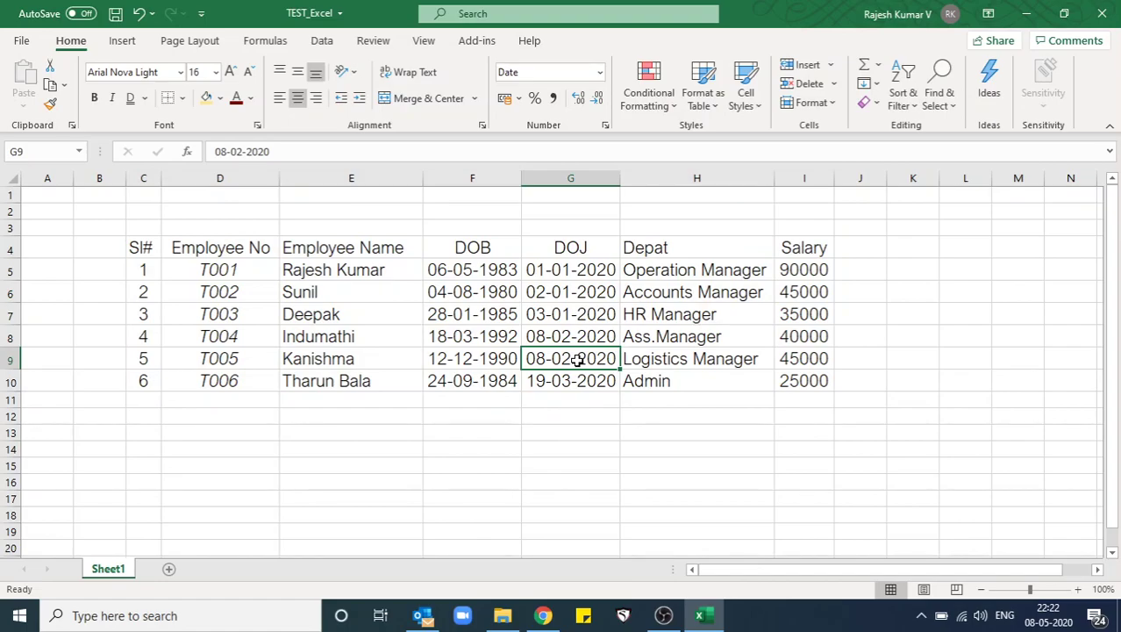
- Remove the italic formatting from the Employee No column, D4:D10
left_click_drag(206, 257, 239, 383)
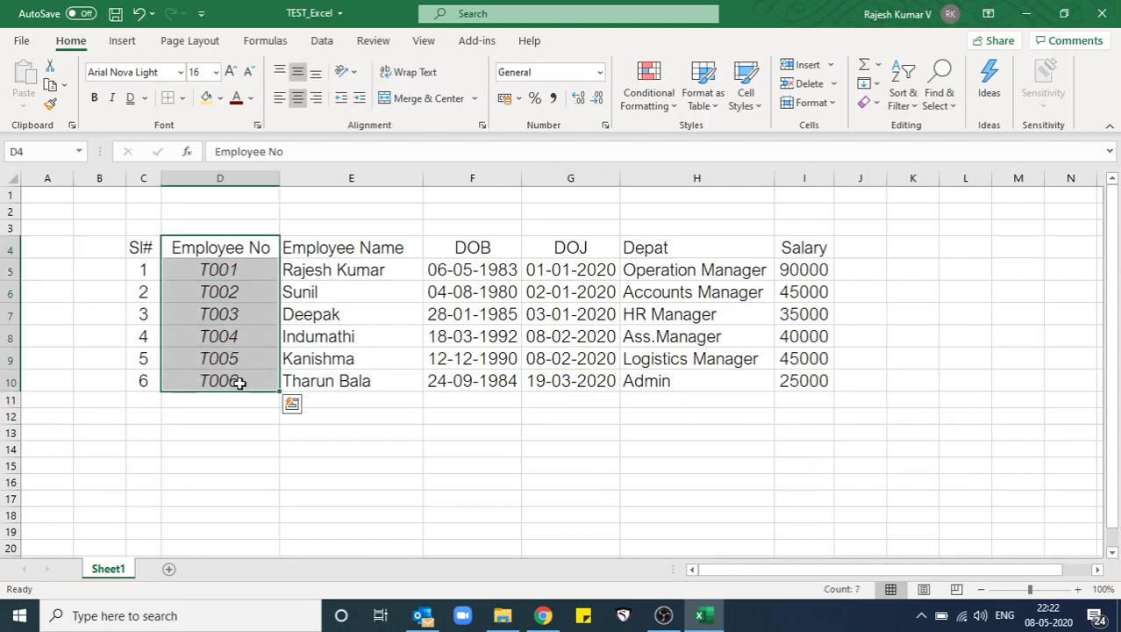
key("ctrl+i")
key("ctrl+i")
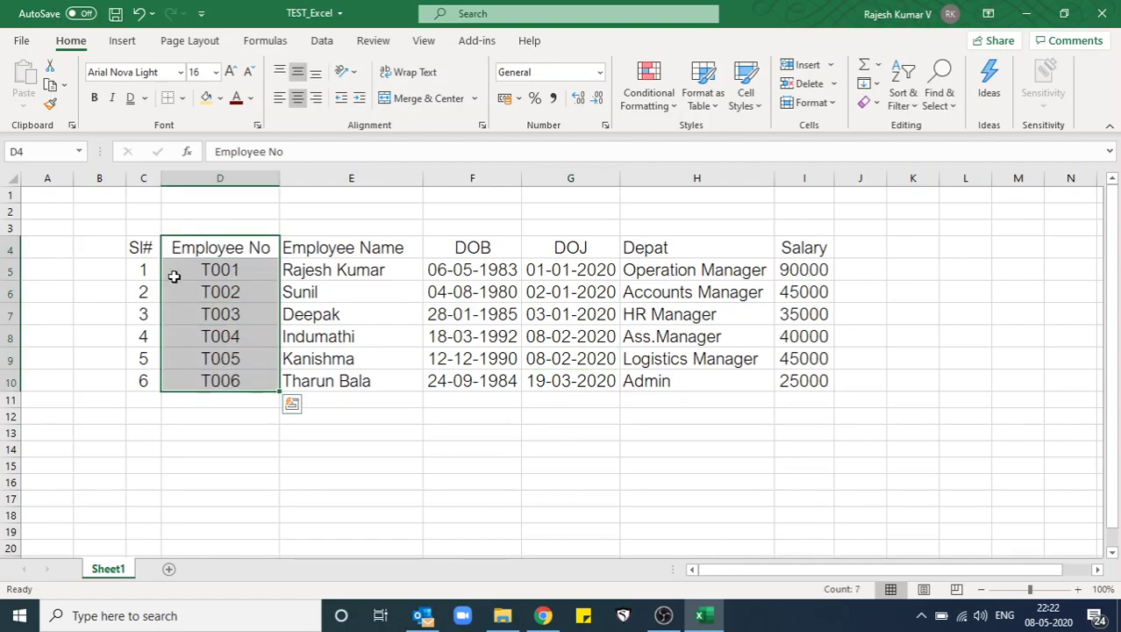
left_click(176, 295)
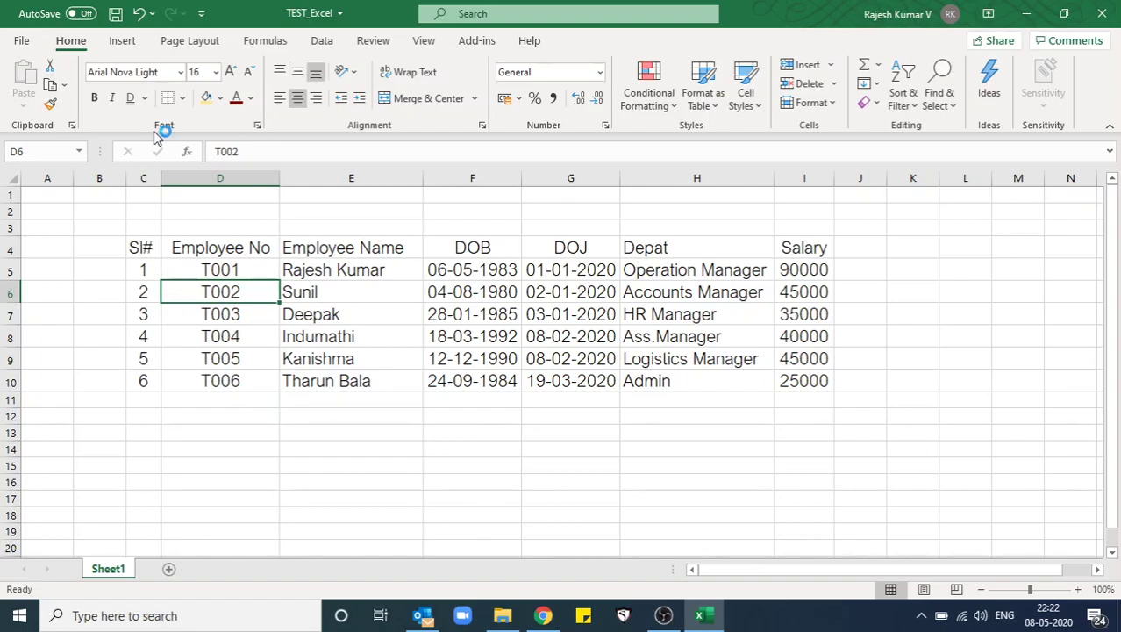
- Set the font size of the whole employee table, C4:I10, to 14
left_click_drag(132, 250, 819, 380)
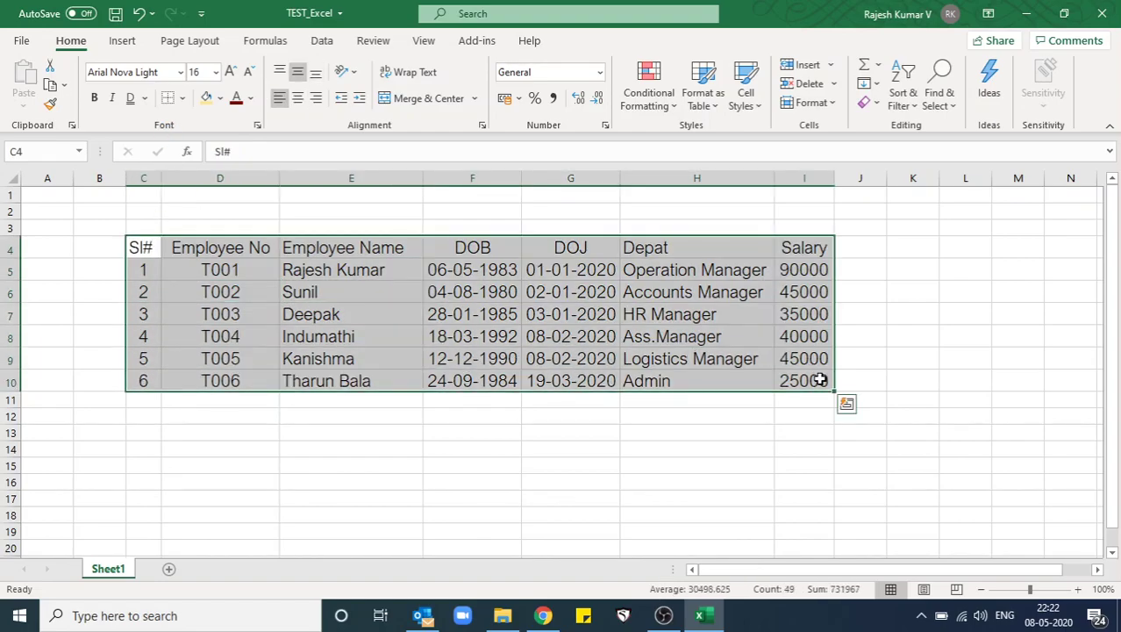
left_click(215, 72)
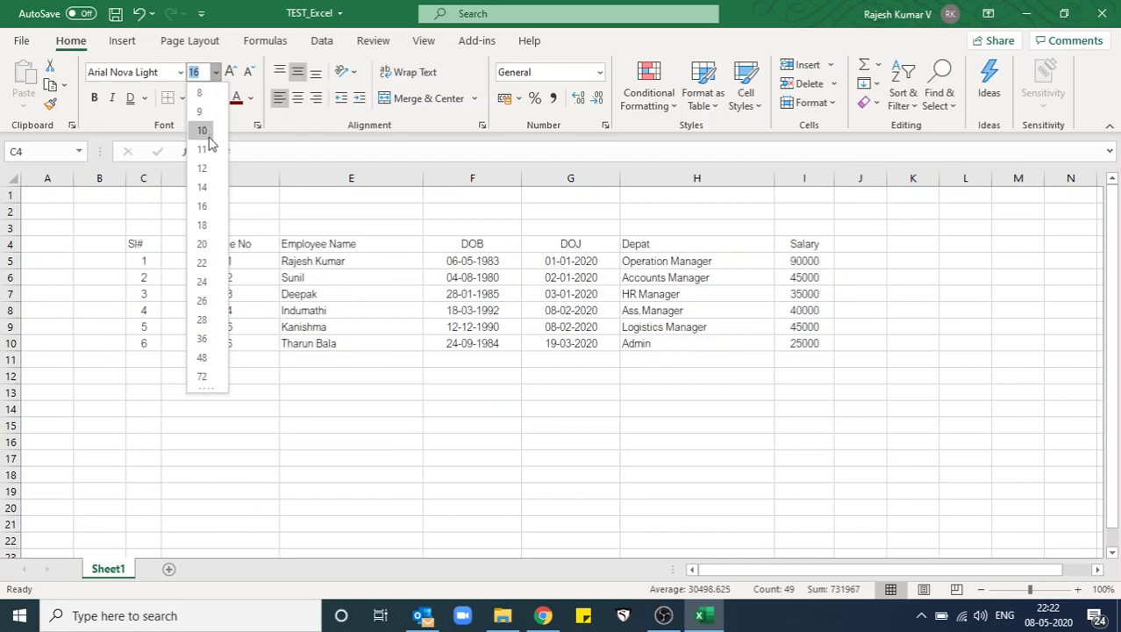
left_click(202, 189)
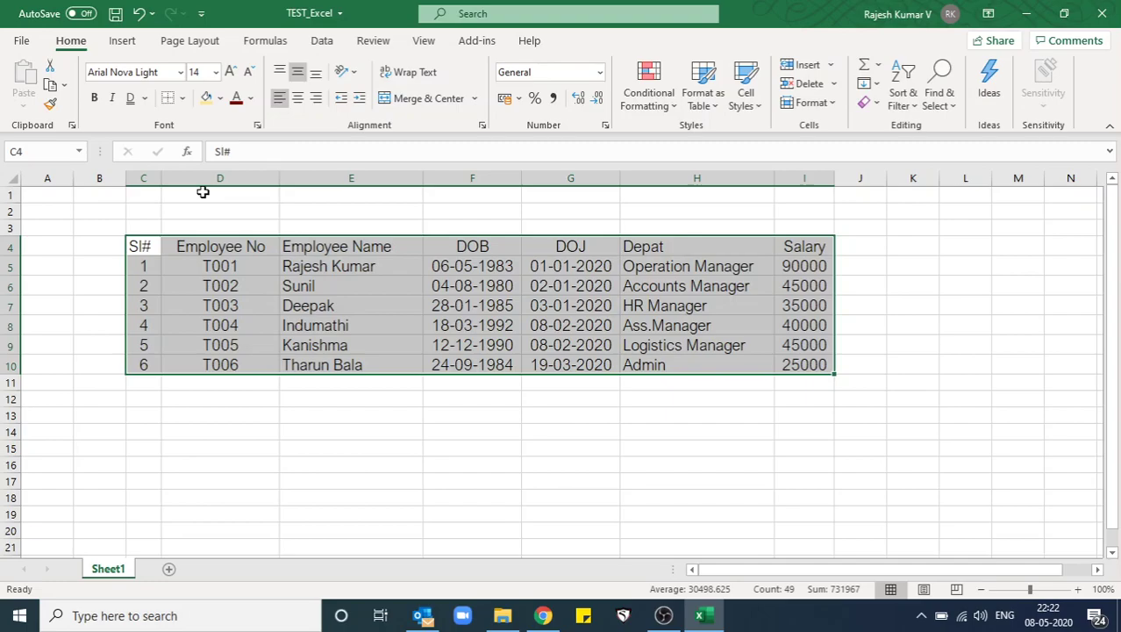
- Change the font of the whole employee table to Arial Nova Cond
left_click(180, 72)
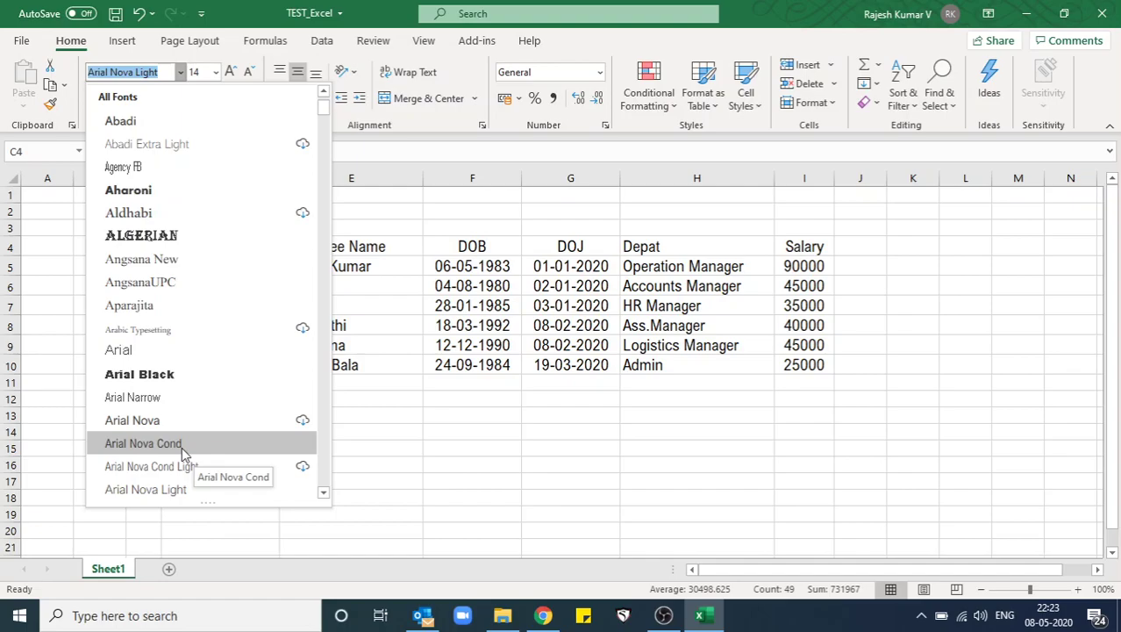
left_click(182, 447)
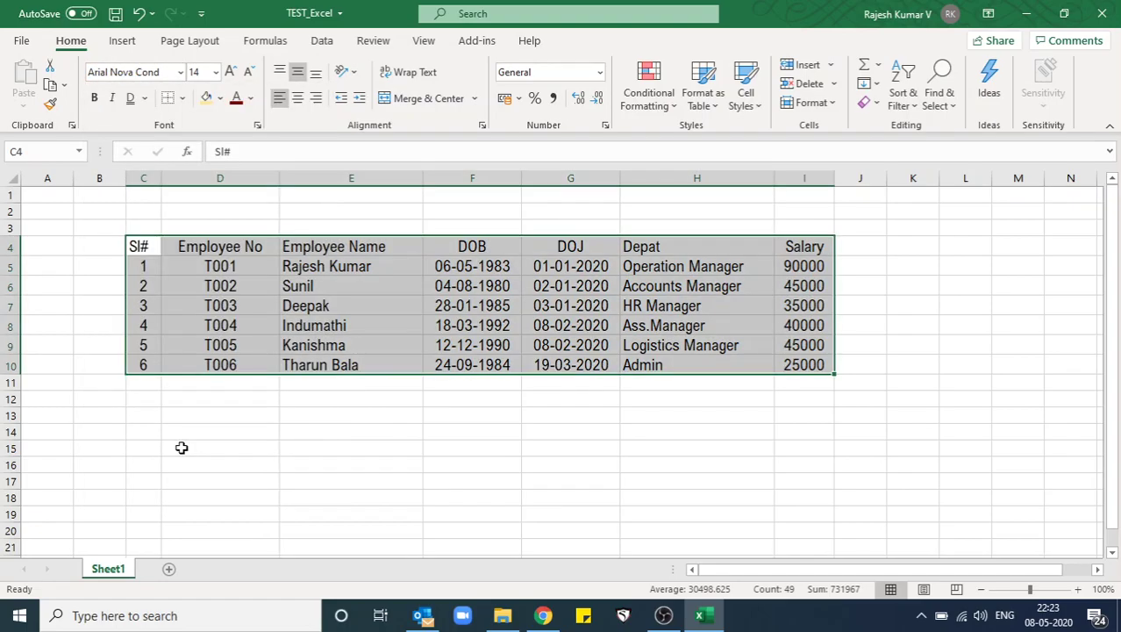
left_click(388, 397)
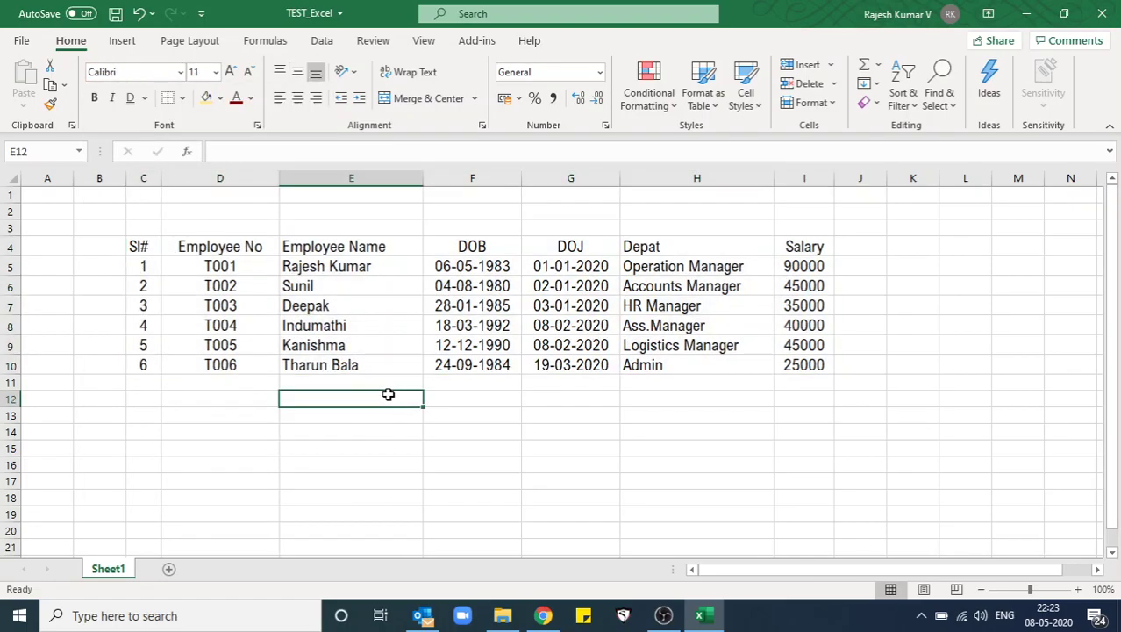
- Colour all text in the employee table C4:I10 standard red, and return it to the automatic font colour
left_click(981, 589)
left_click(981, 589)
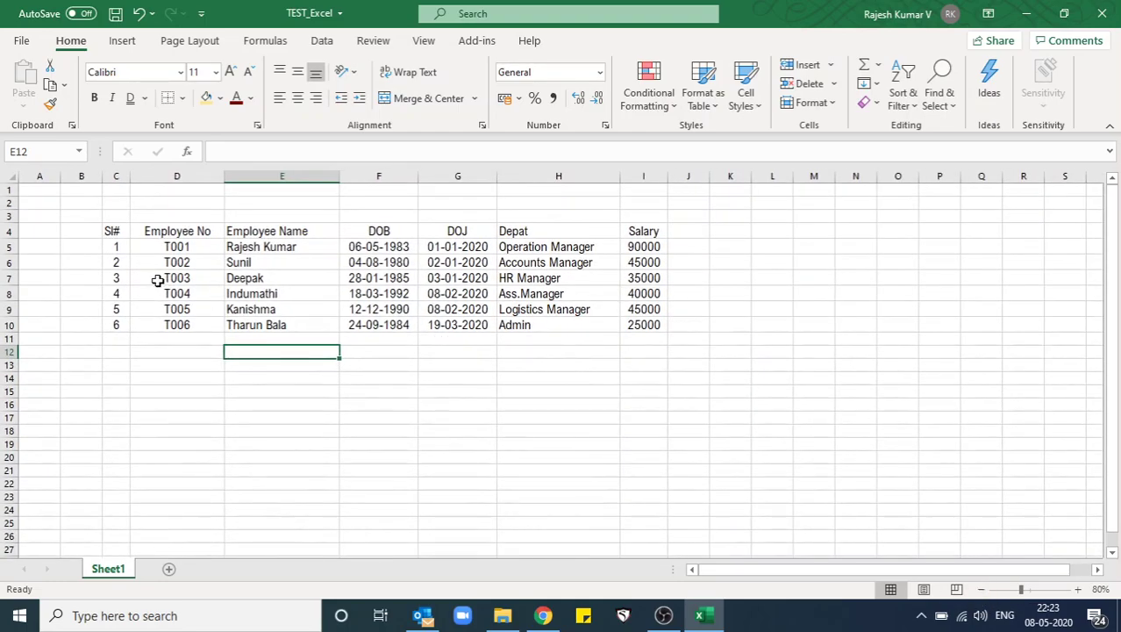
left_click(110, 231)
left_click_drag(111, 232, 650, 336)
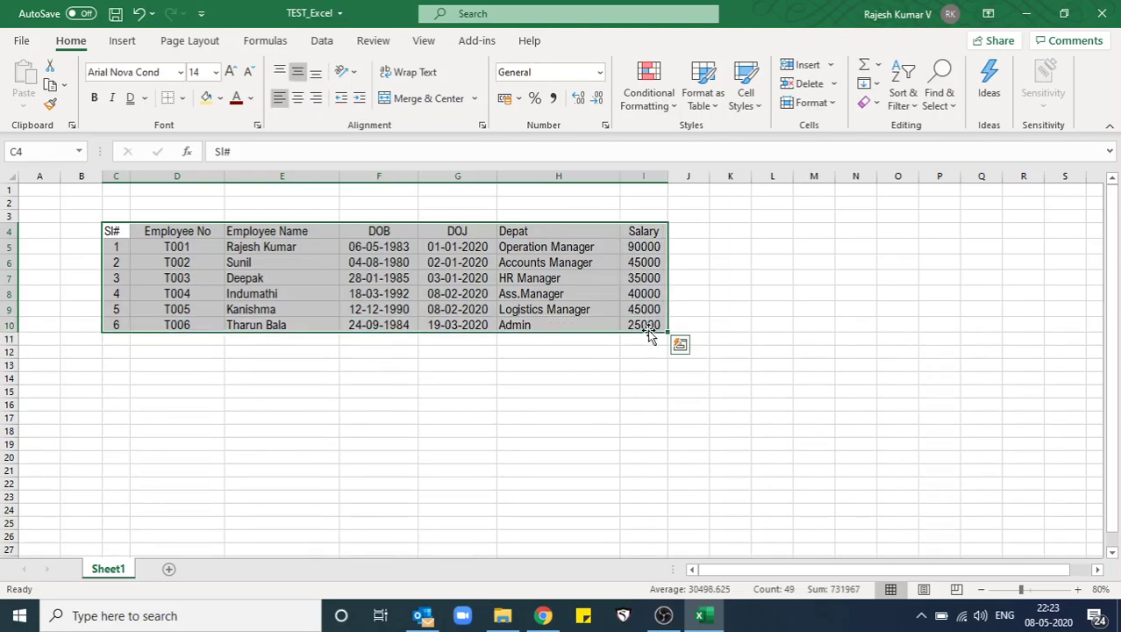
left_click(251, 97)
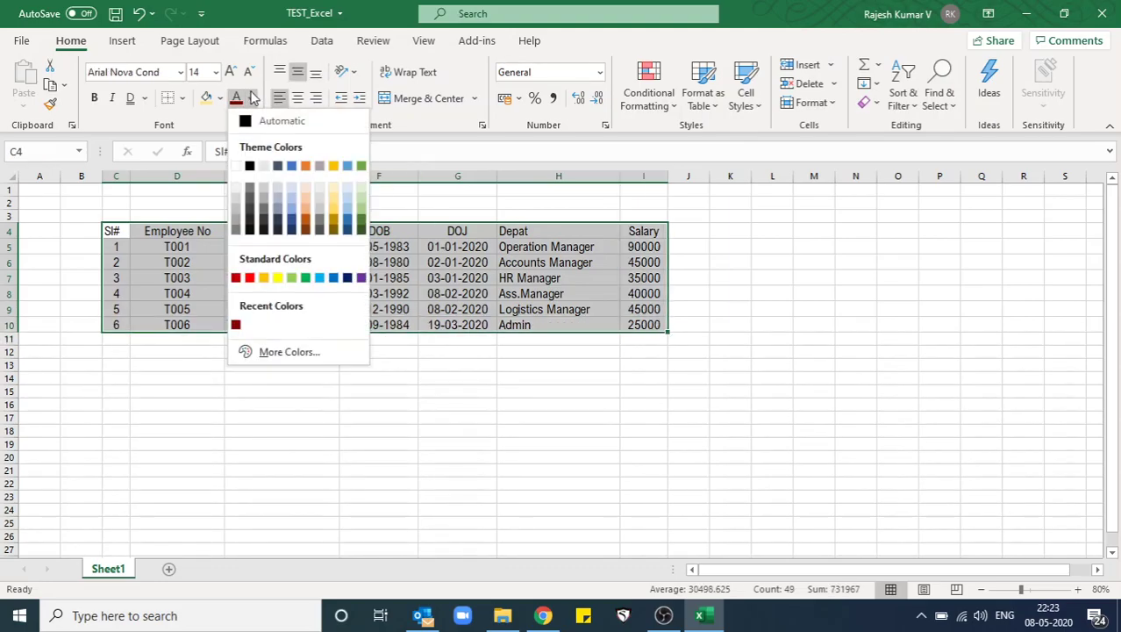
left_click(250, 278)
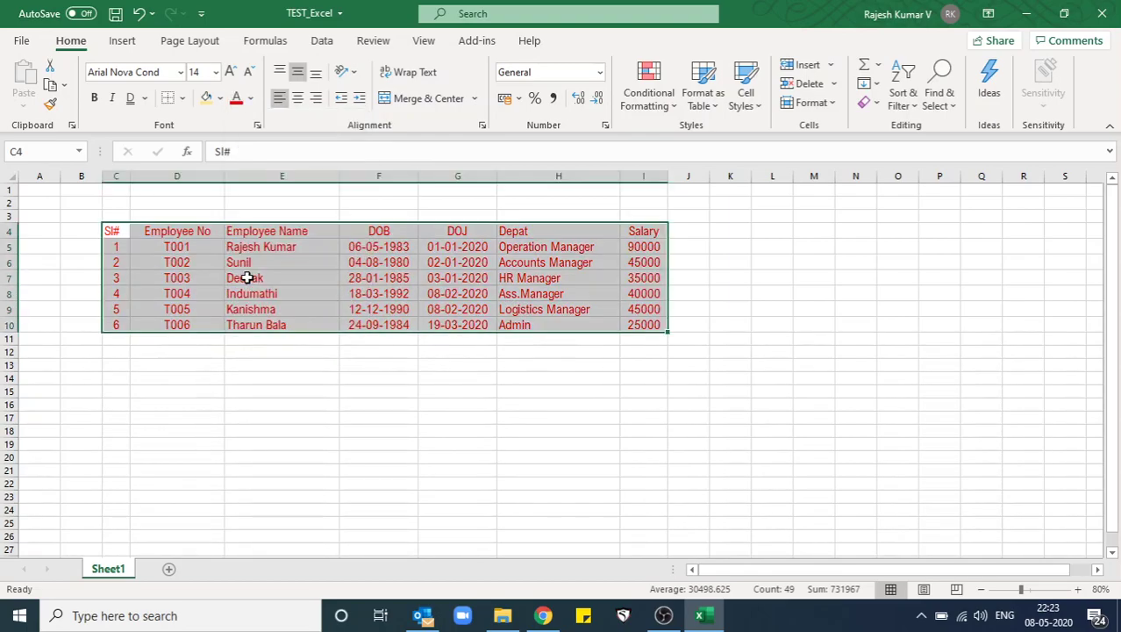
left_click(251, 98)
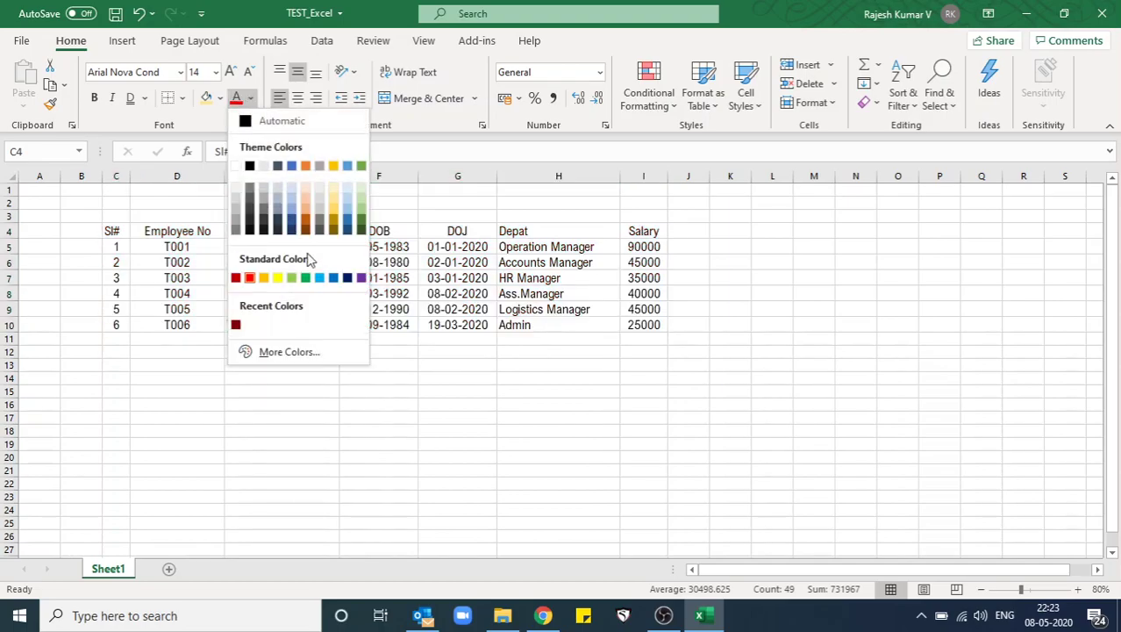
left_click(303, 123)
- Colour the text of the header row, C4:I4, standard red
left_click_drag(112, 231, 643, 233)
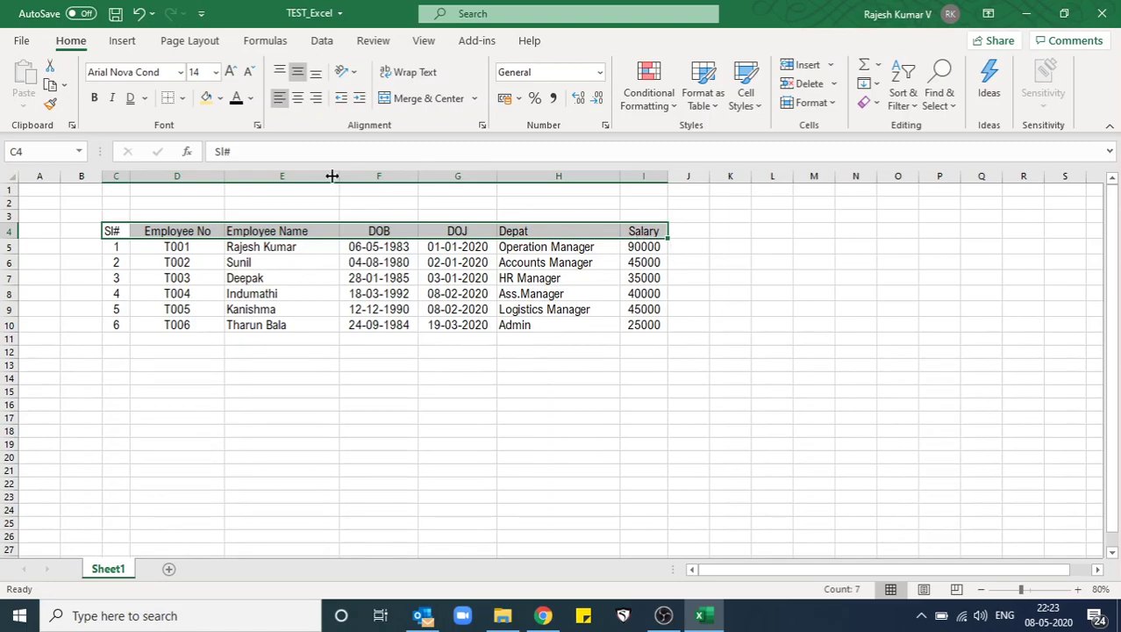
left_click(251, 99)
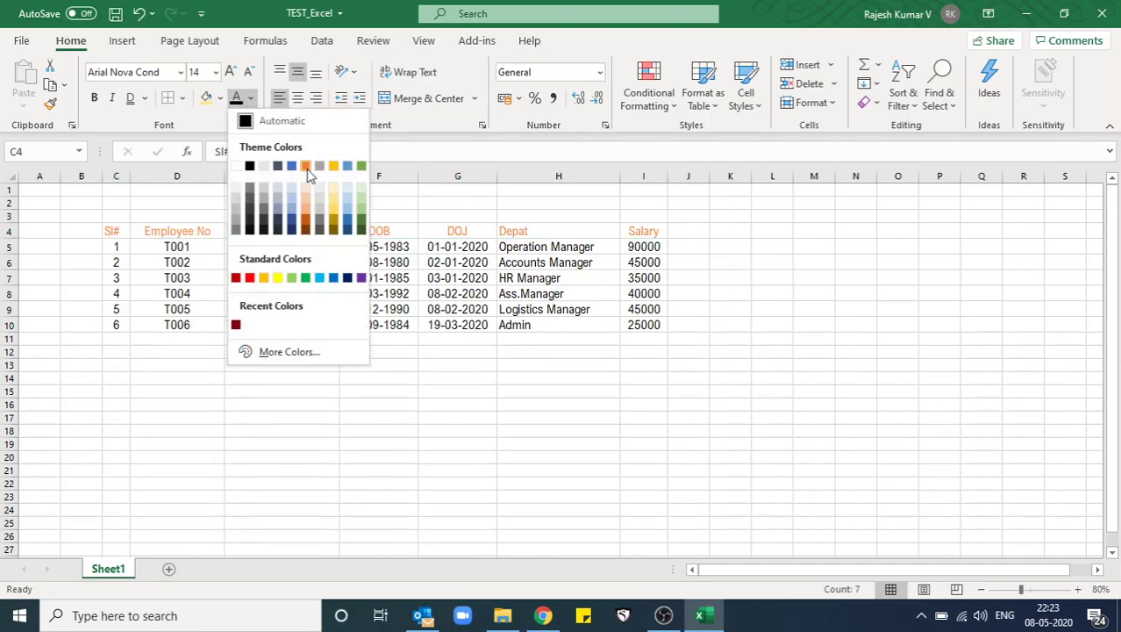
left_click(250, 278)
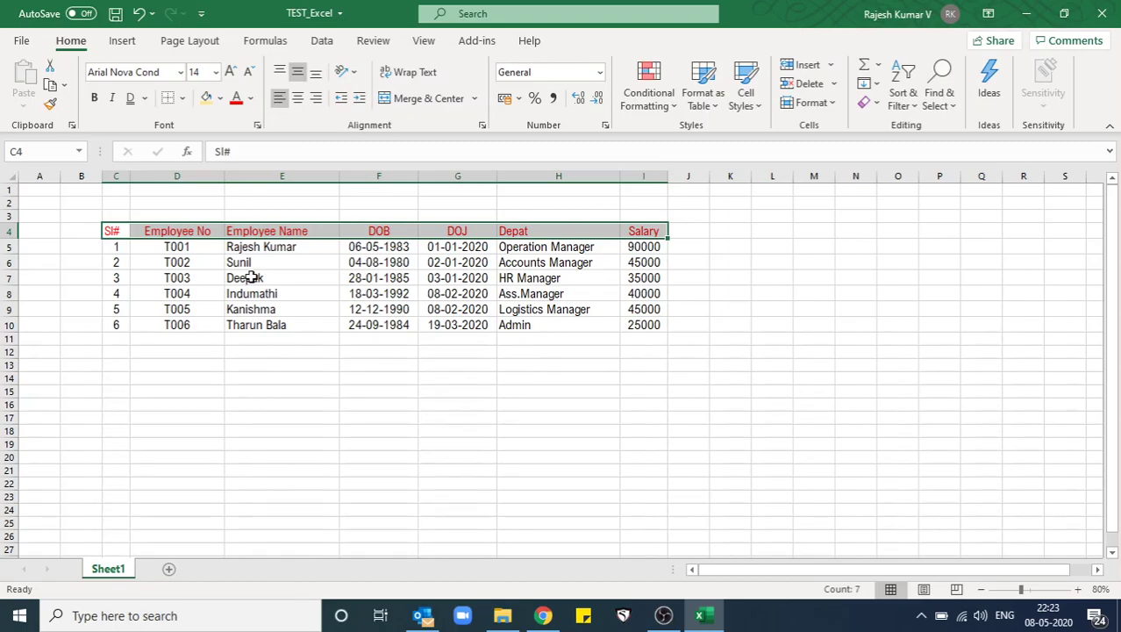
- Make the header row text in C4:I4 bold, toggling the format off and on to demonstrate it
key("ctrl+b")
left_click(95, 99)
left_click(96, 100)
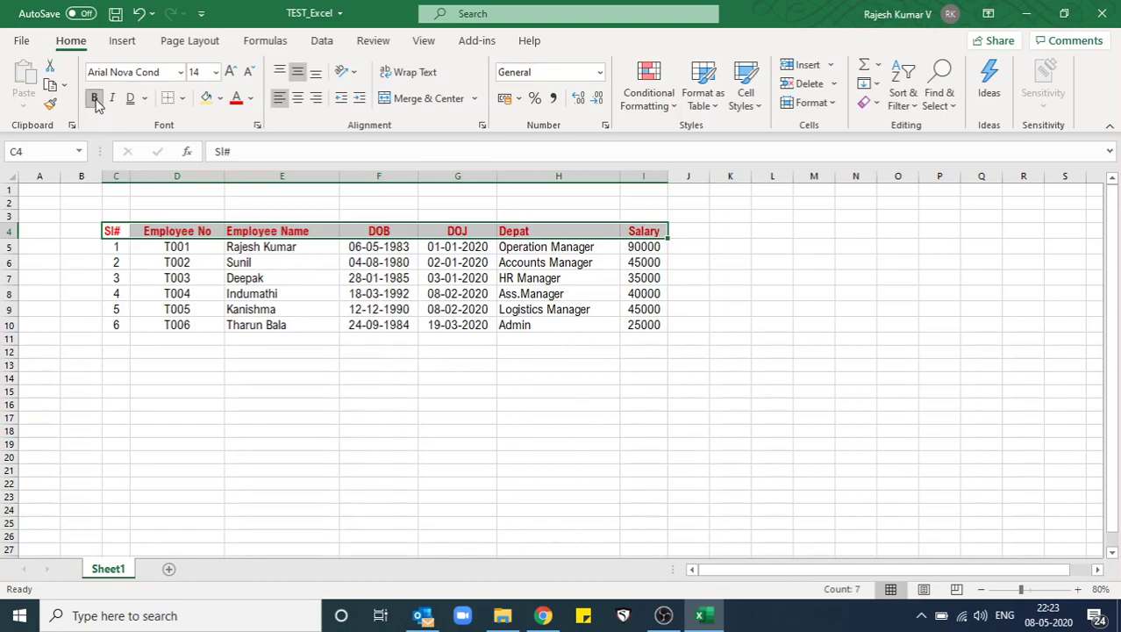
left_click(95, 100)
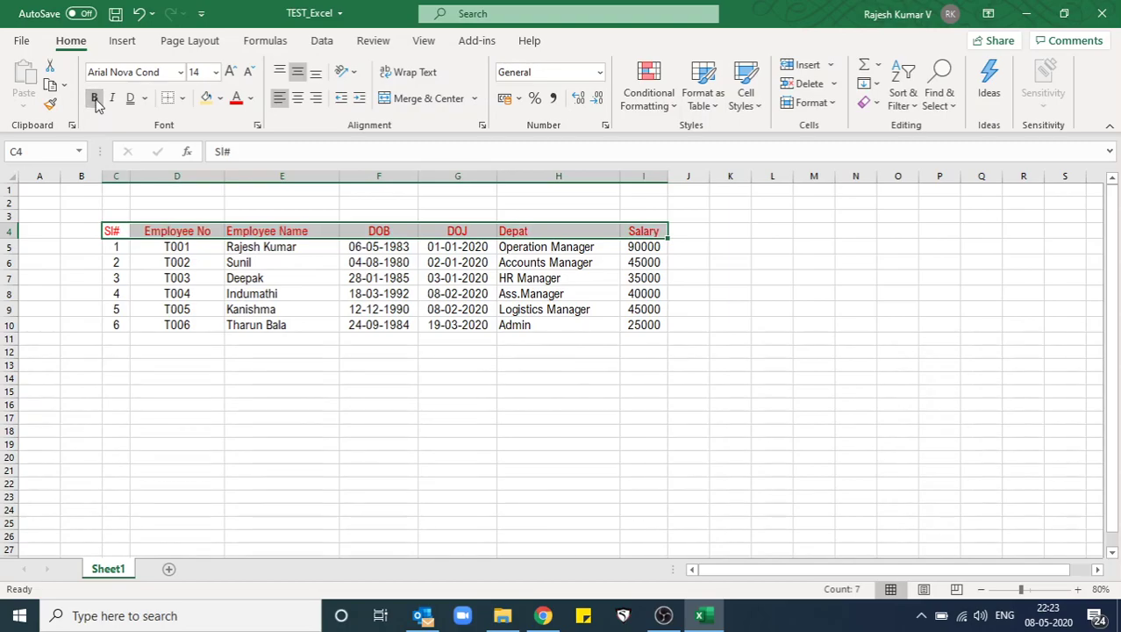
left_click(96, 100)
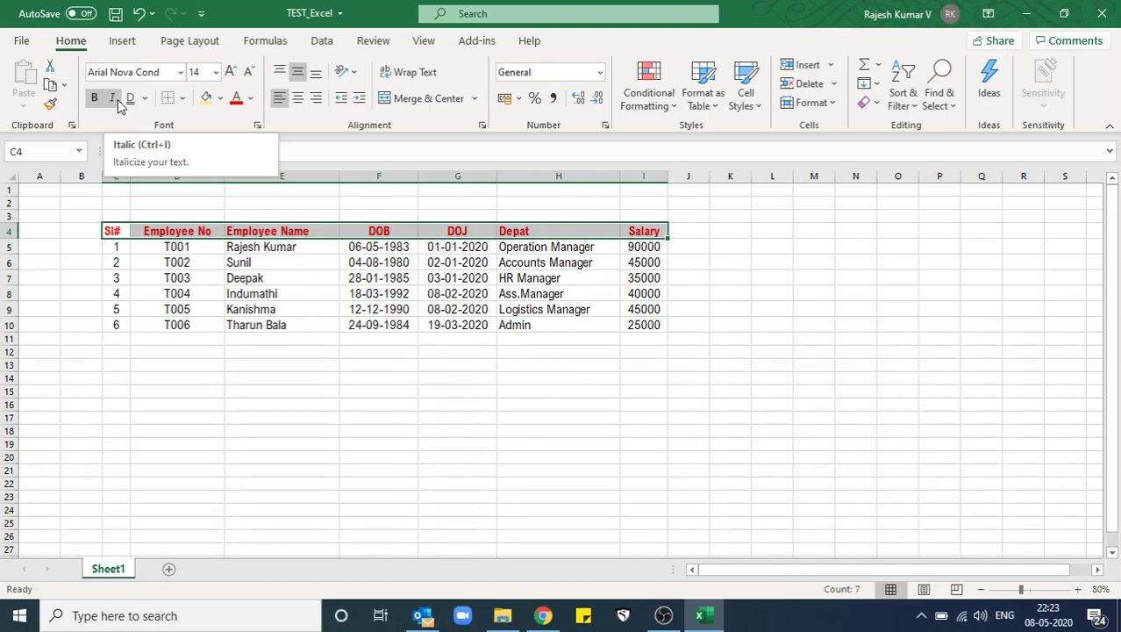
- Italicize the header row text in C4:I4, toggling the format off and on to demonstrate it
left_click(120, 100)
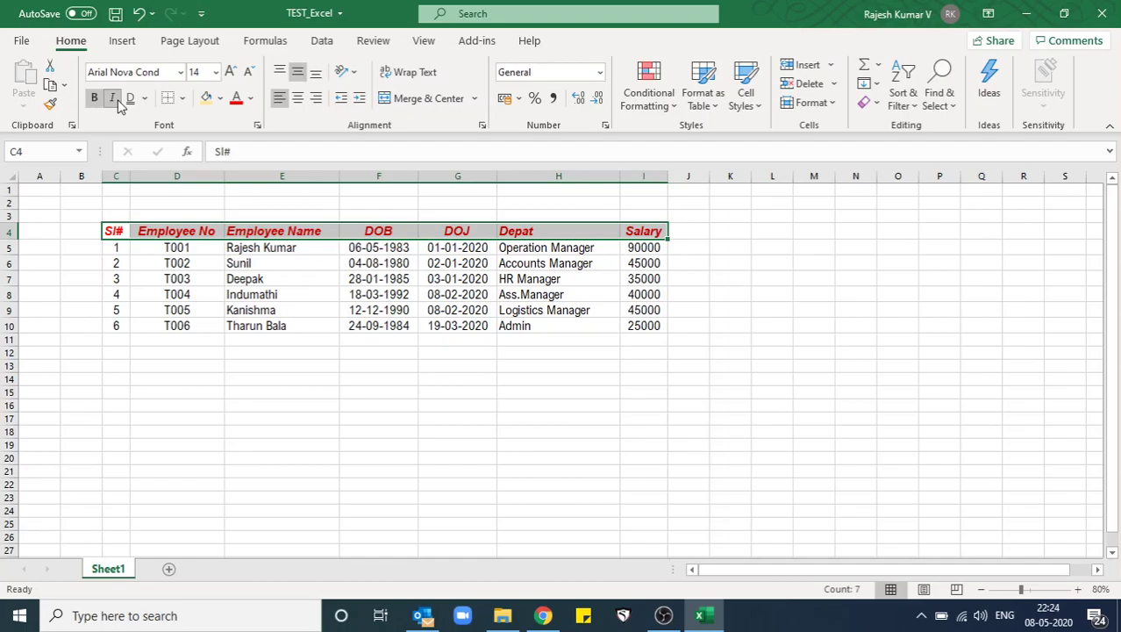
left_click(120, 101)
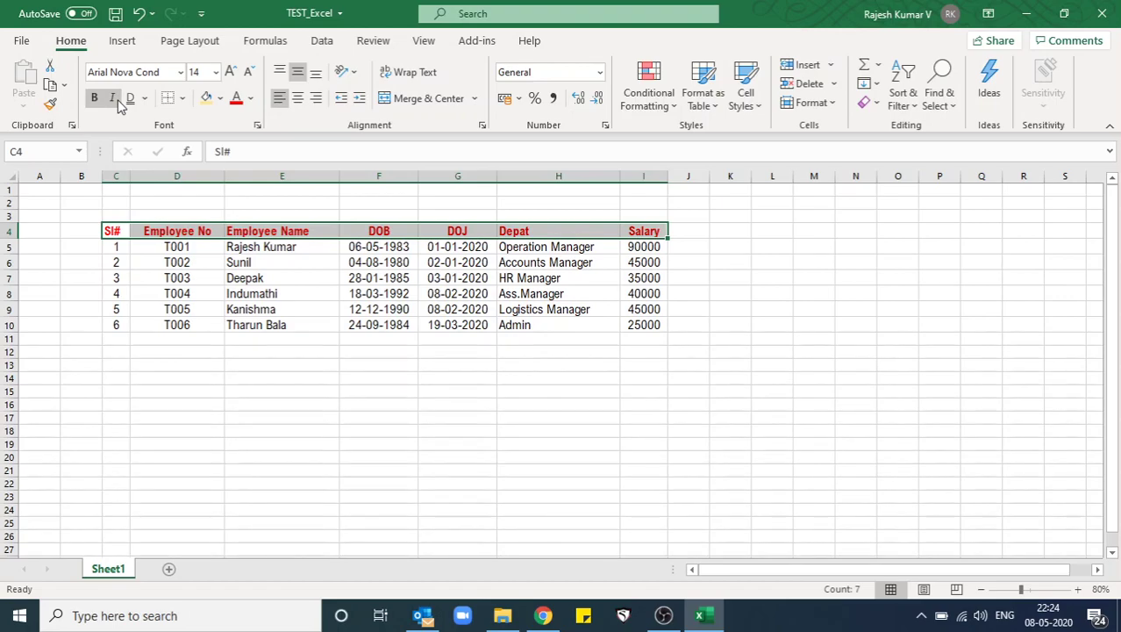
left_click(120, 101)
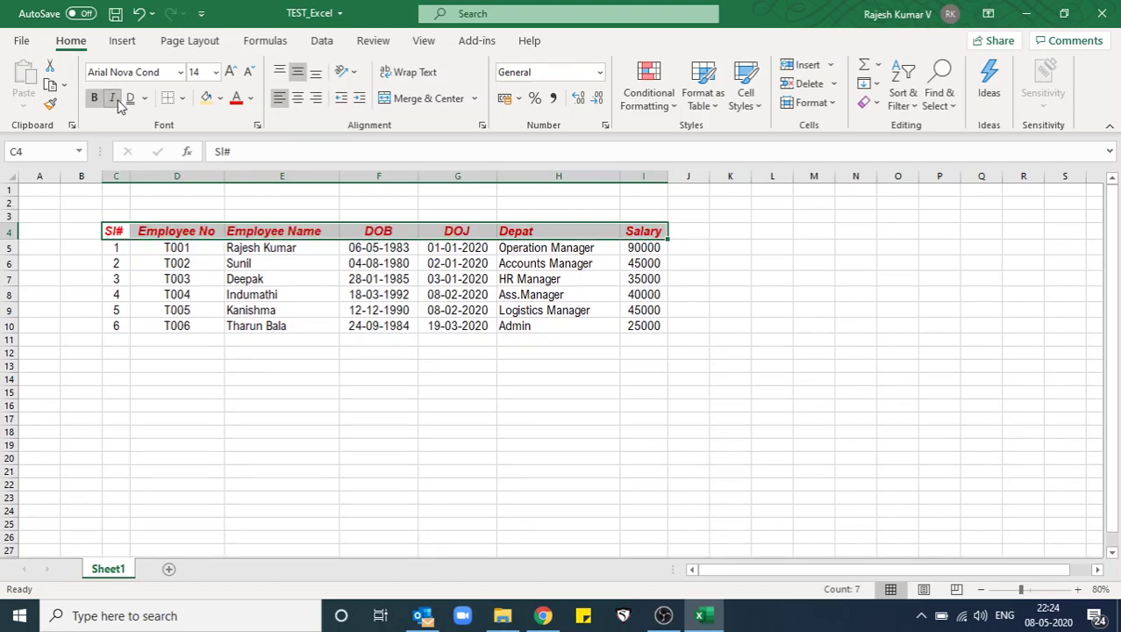
- Apply a single underline to the header row text in C4:I4
left_click(145, 99)
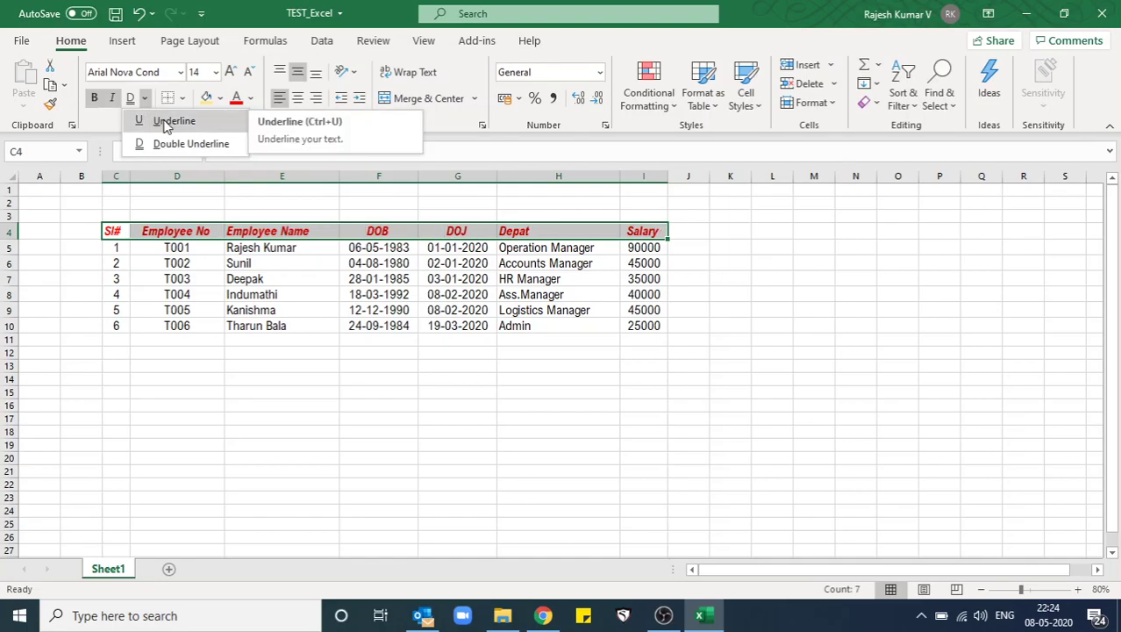
left_click(168, 123)
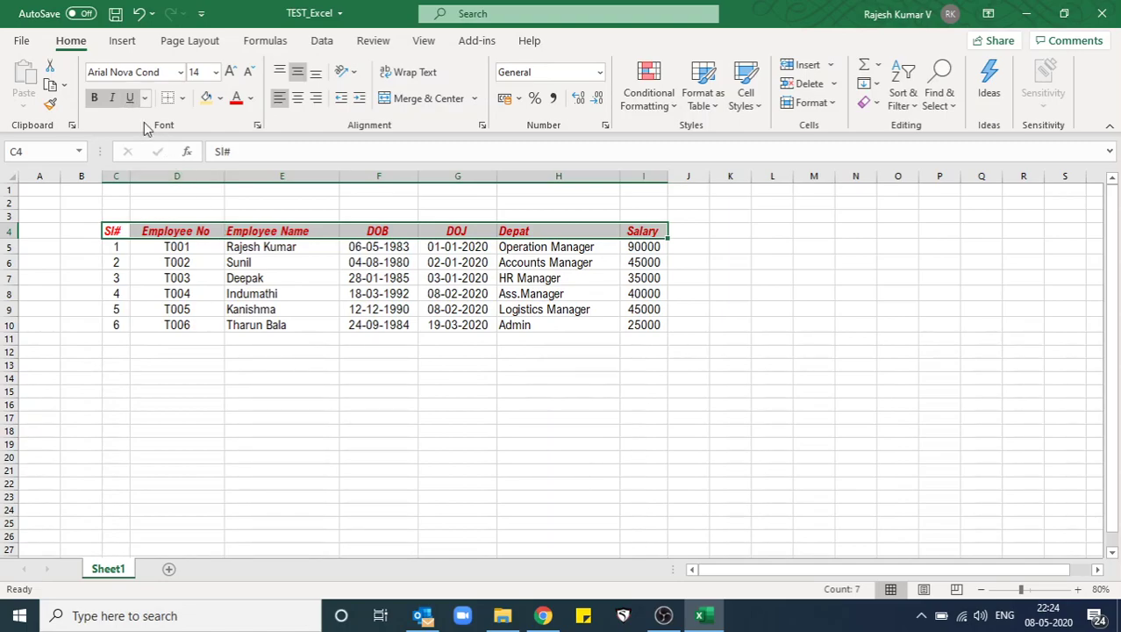
left_click(222, 230)
left_click_drag(112, 229, 635, 231)
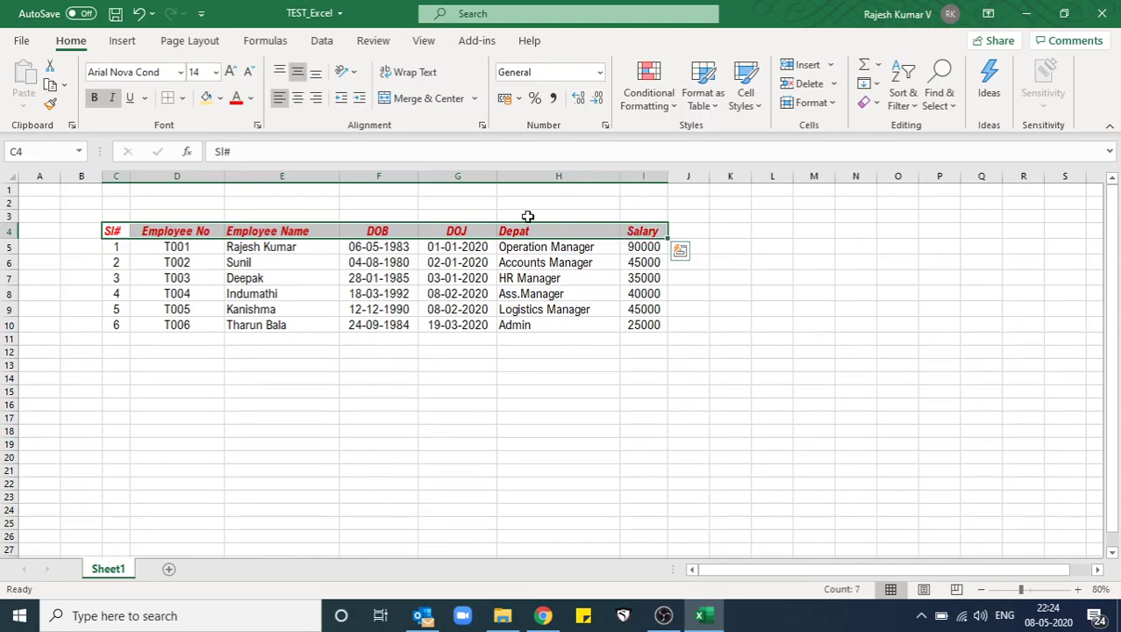
left_click(130, 98)
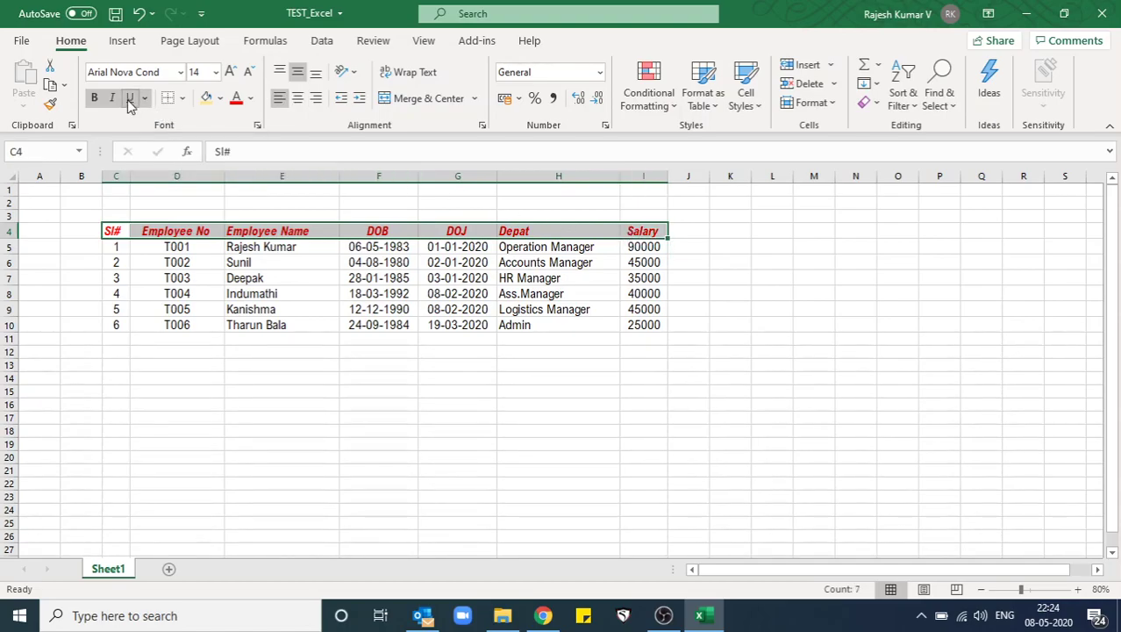
key("Down")
key("Down")
key("Down")
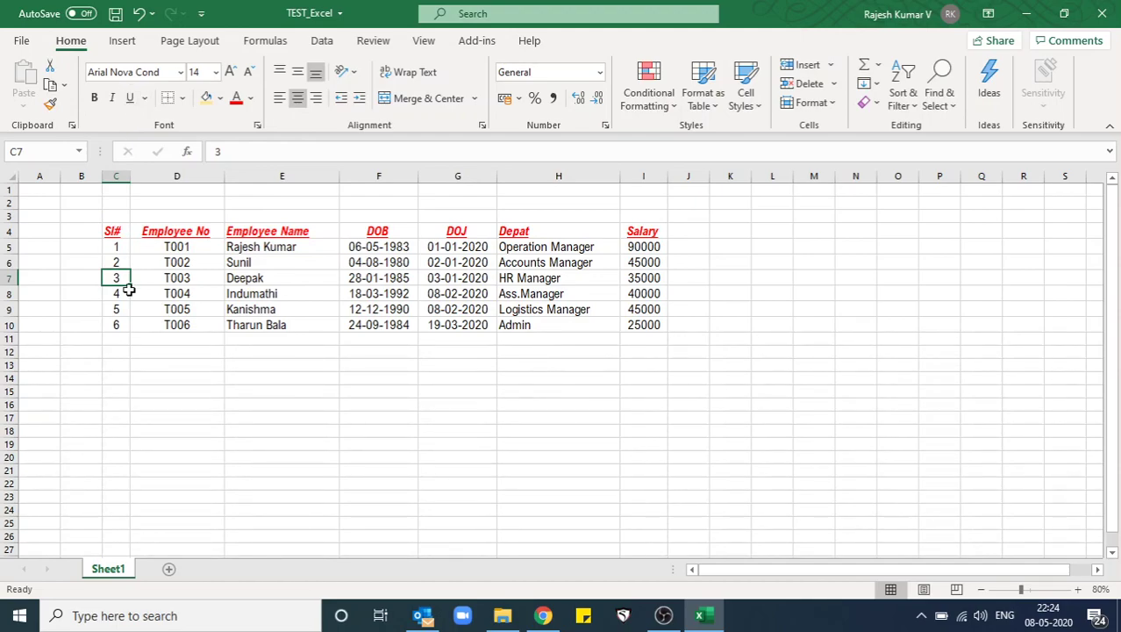
- Apply a double underline to the header row text in C4:I4
left_click_drag(107, 230, 656, 232)
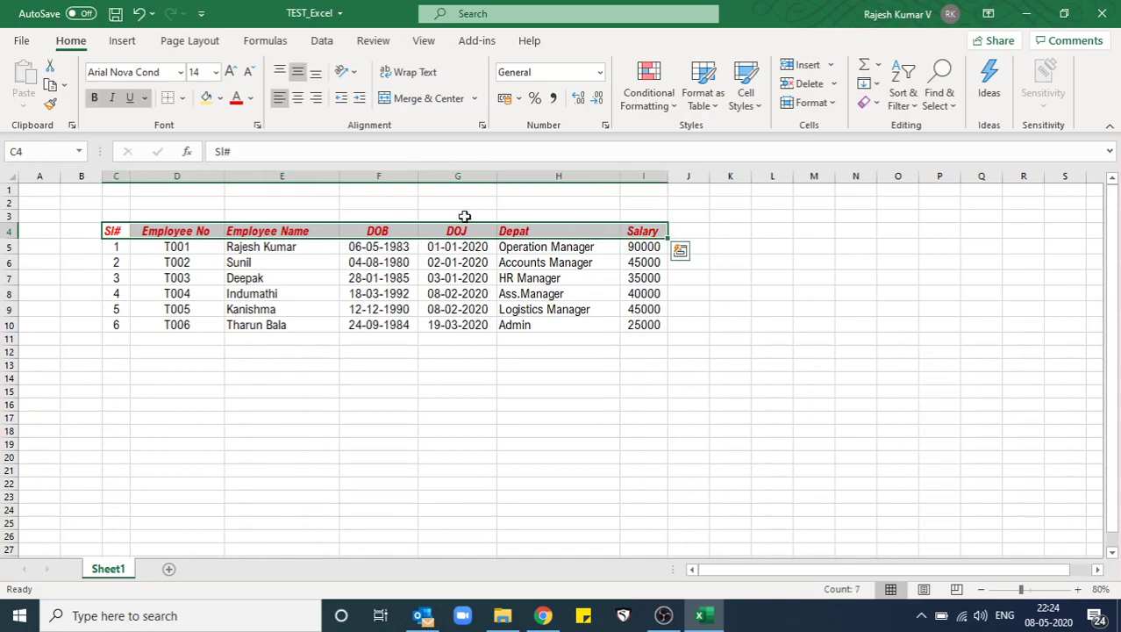
left_click(146, 98)
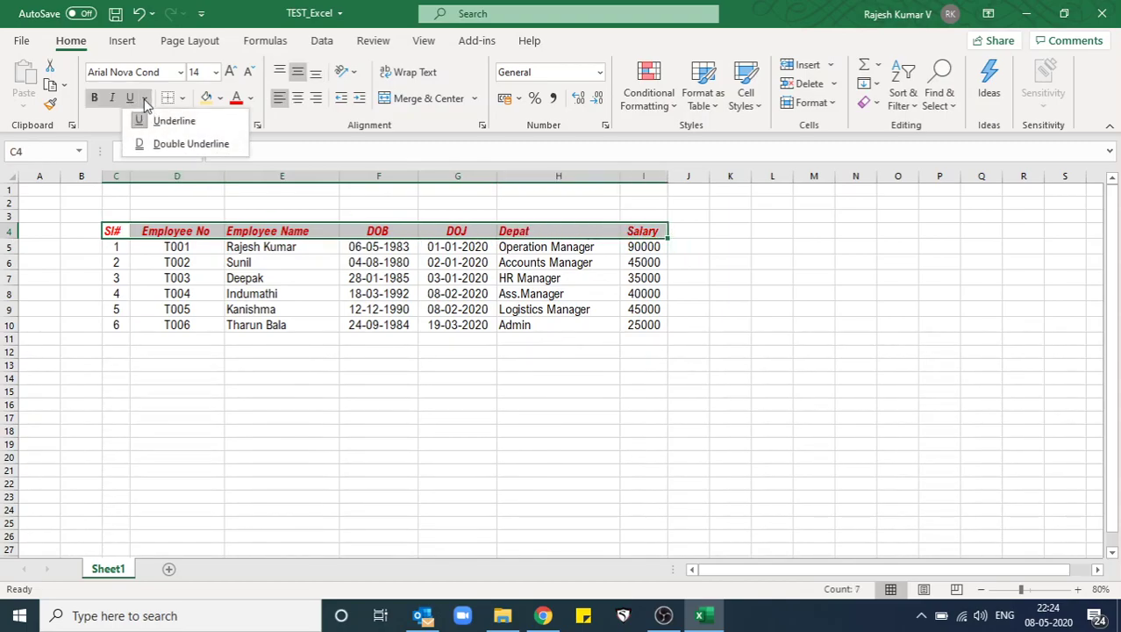
left_click(181, 144)
left_click(283, 327)
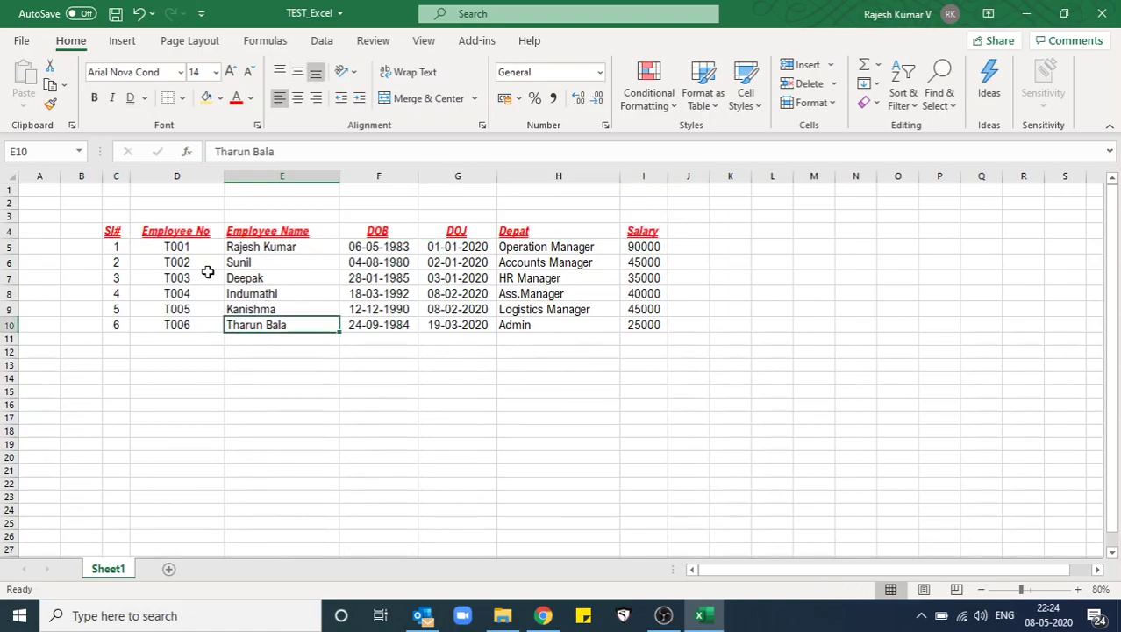
- Remove the underline from the header row text in C4:I4
left_click_drag(112, 231, 626, 232)
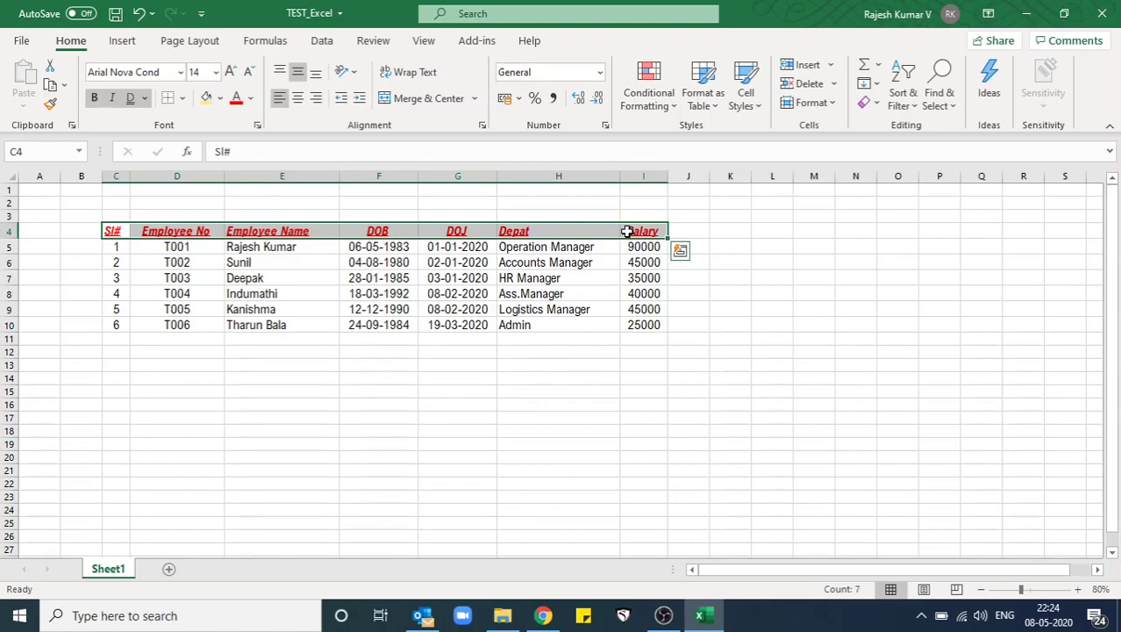
left_click(626, 231)
key("shift+Home")
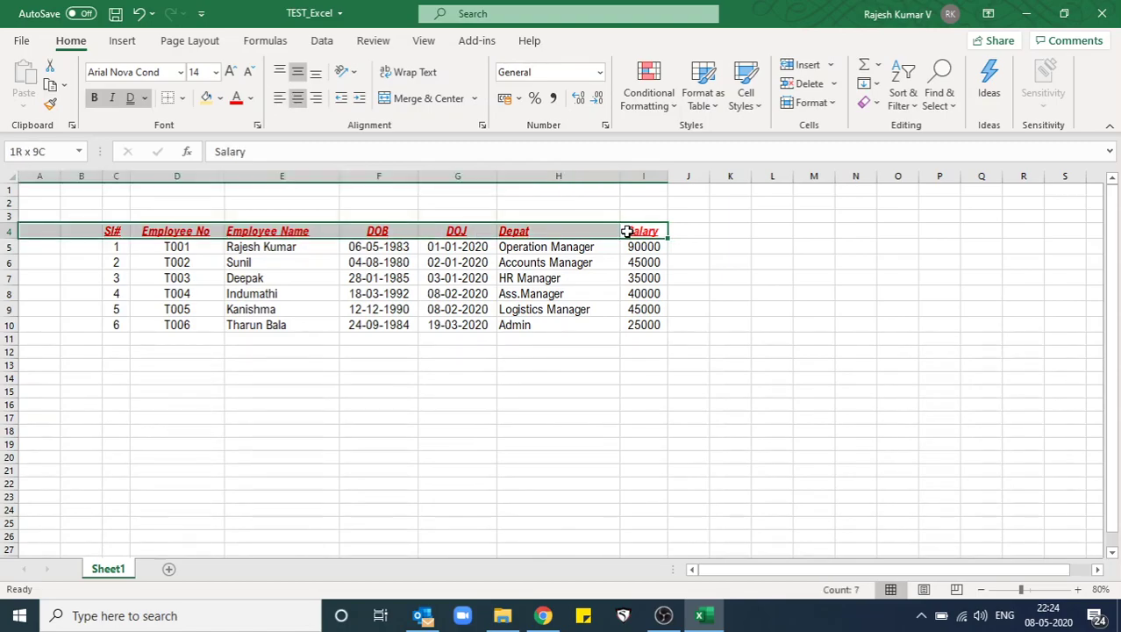
key("Right")
key("Right")
key("Left")
key("Left")
key("shift+Left")
key("shift+Left")
key("shift+Left")
key("shift+Left")
key("shift+Left")
key("shift+Left")
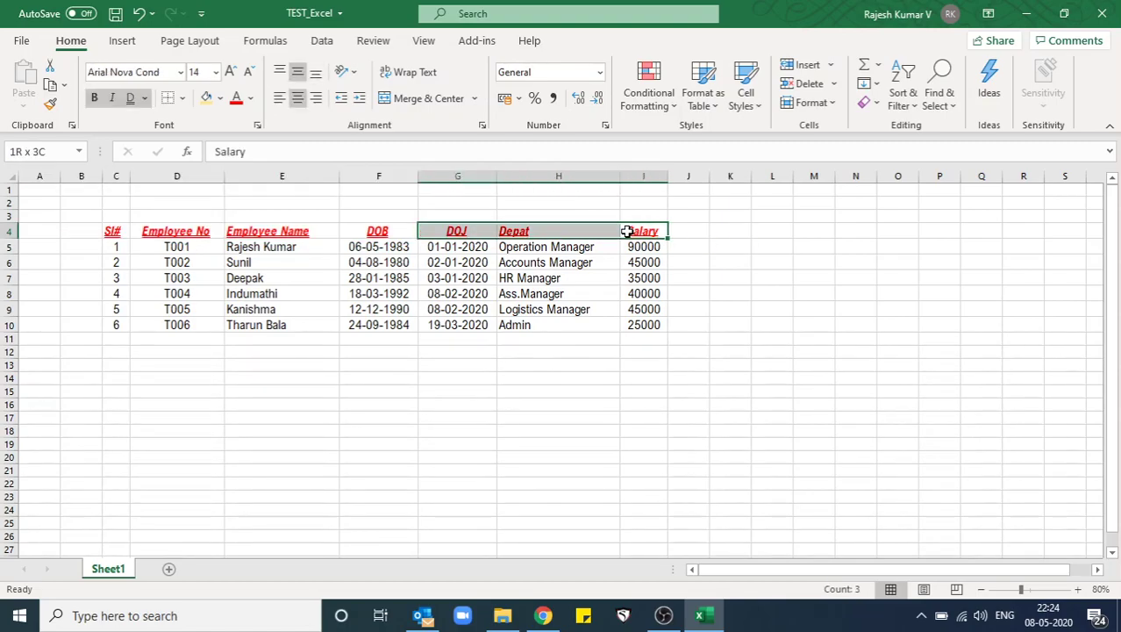
left_click(145, 97)
left_click(161, 119)
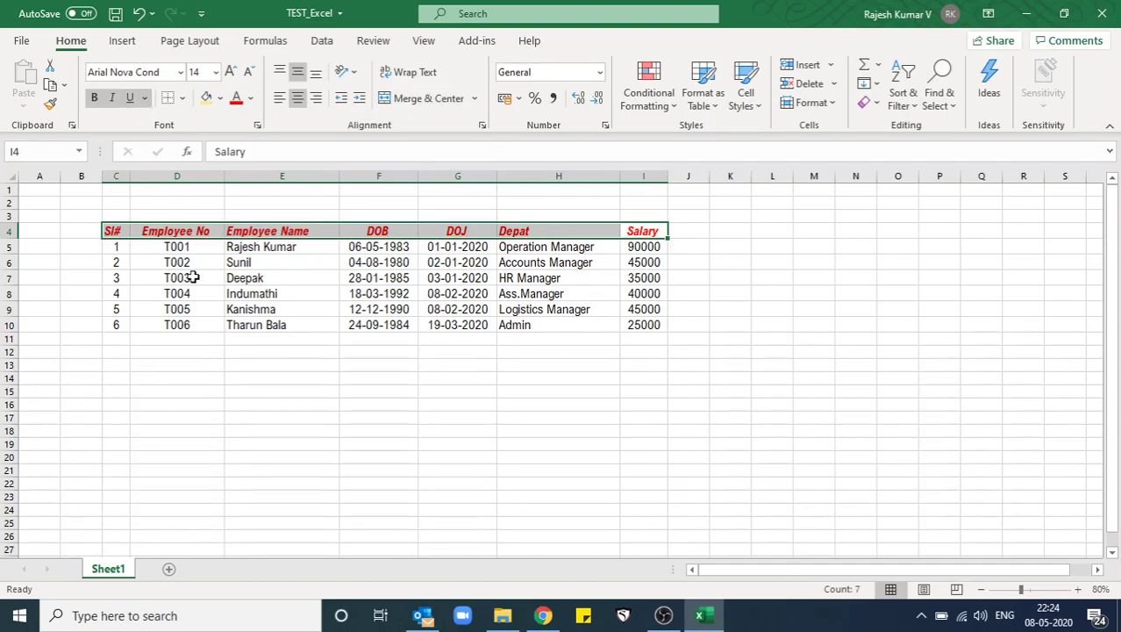
type("u")
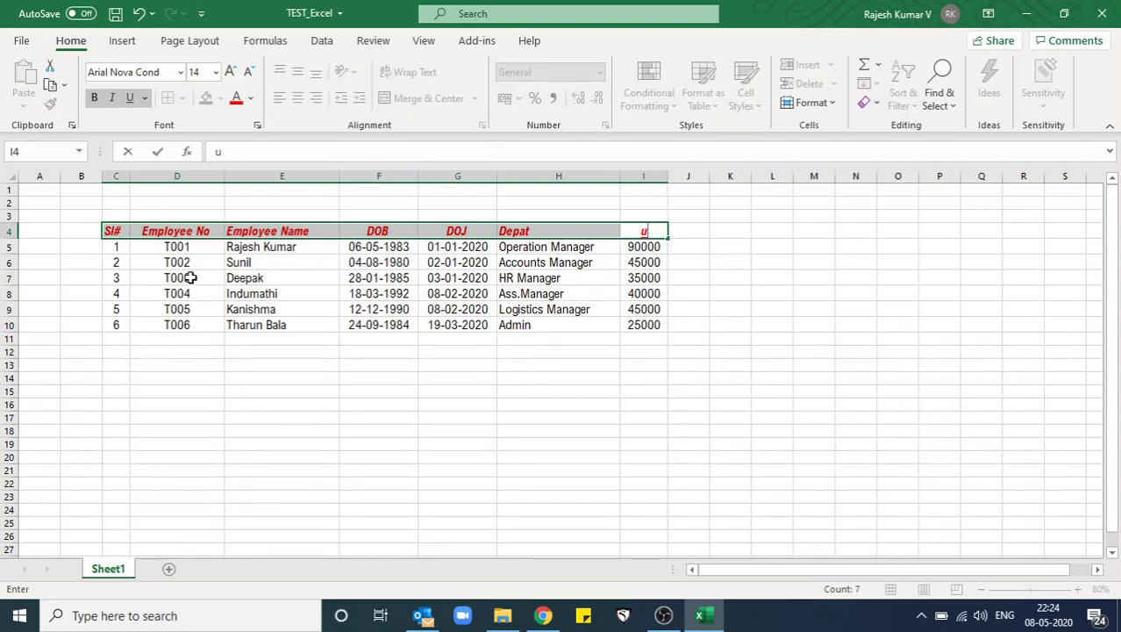
left_click(129, 98)
left_click(272, 377)
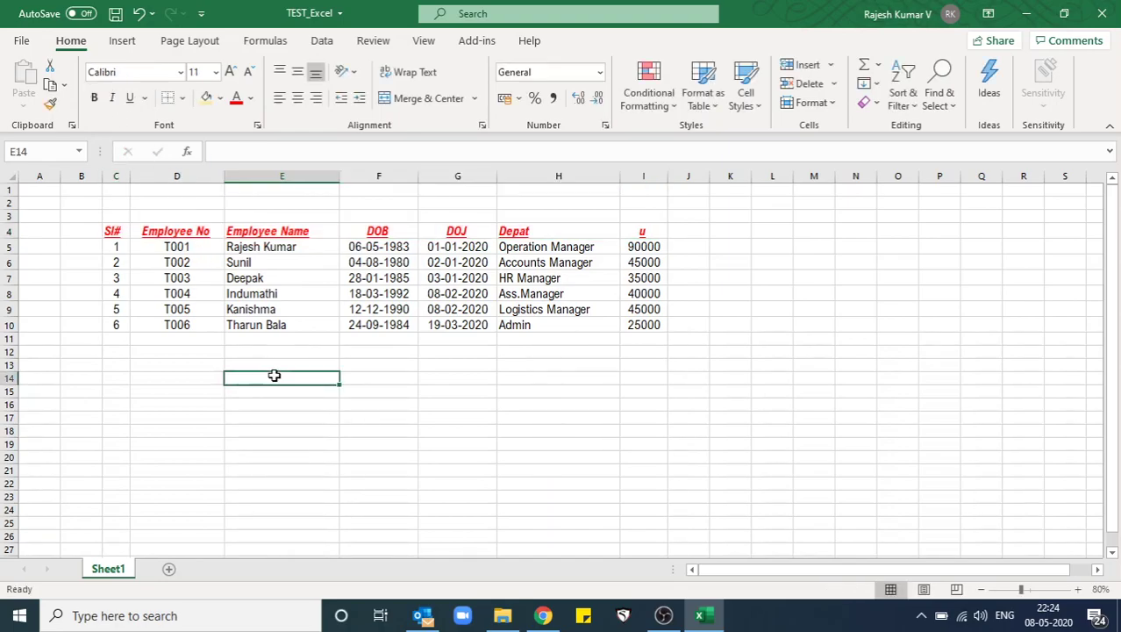
key("ctrl+z")
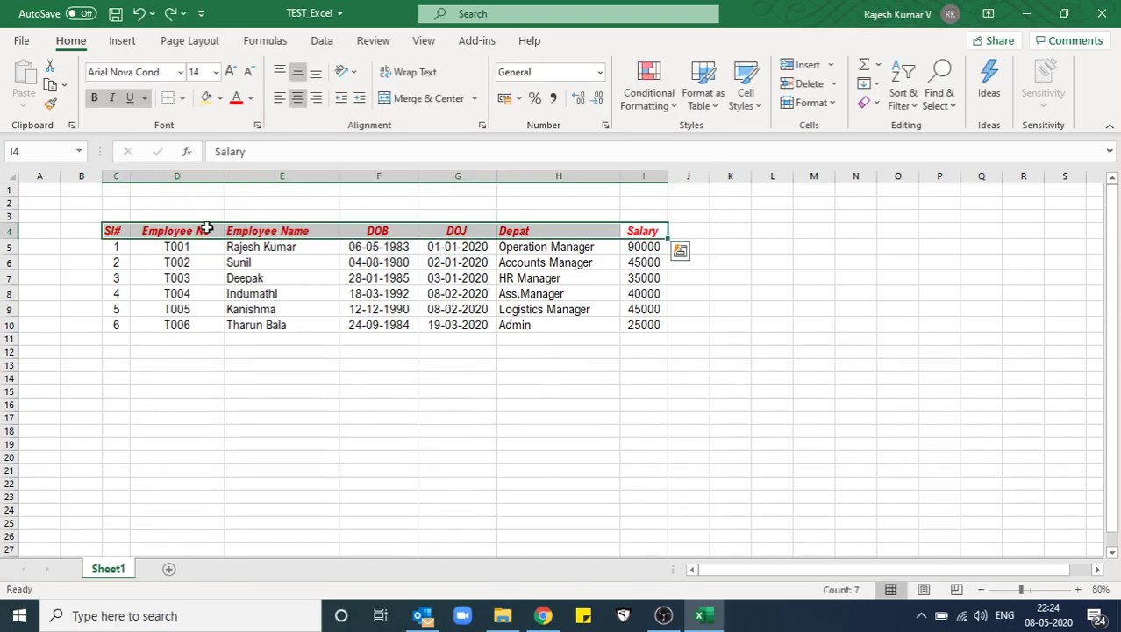
- Remove the italic formatting from the header row text in C4:I4
left_click(111, 98)
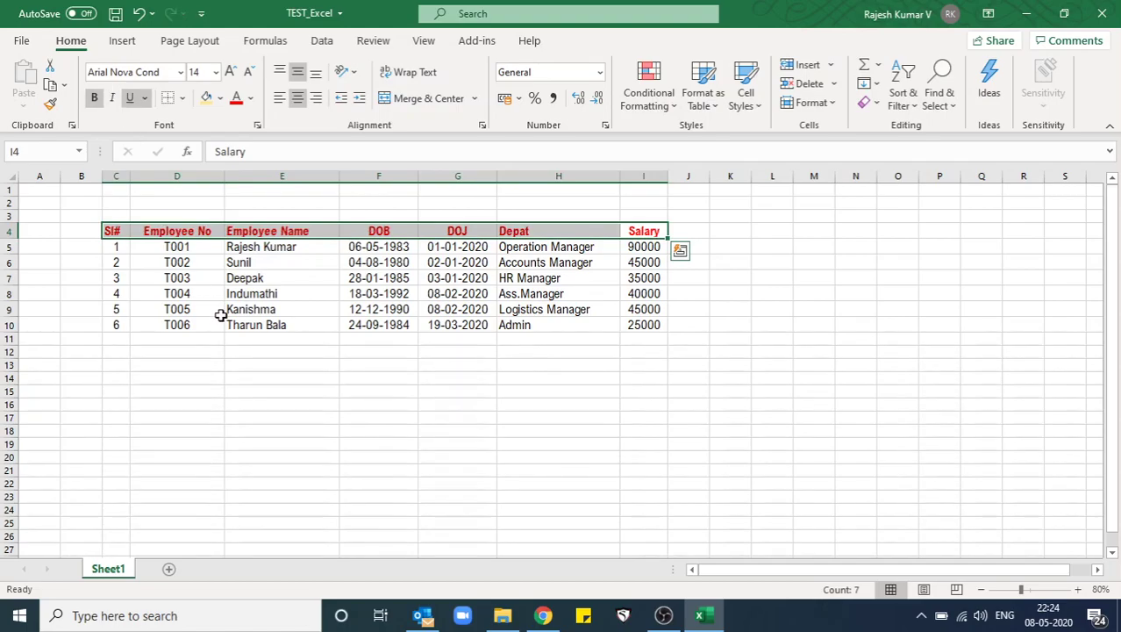
left_click(350, 378)
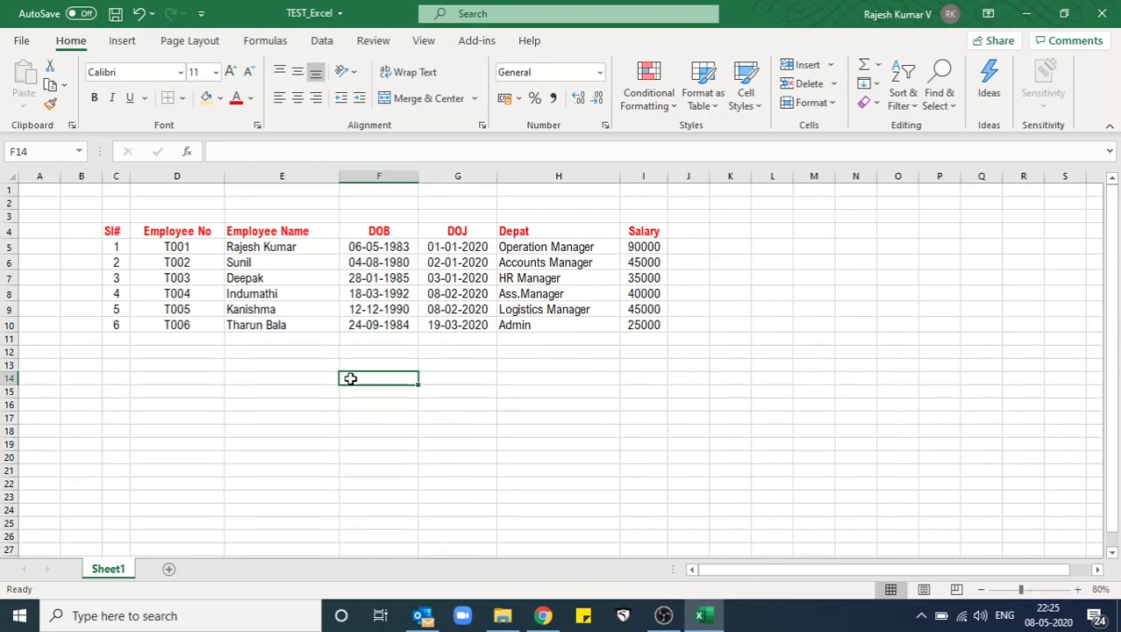
- Increase the font size of the whole table C4:I10 stepwise to 24
left_click_drag(112, 233, 656, 325)
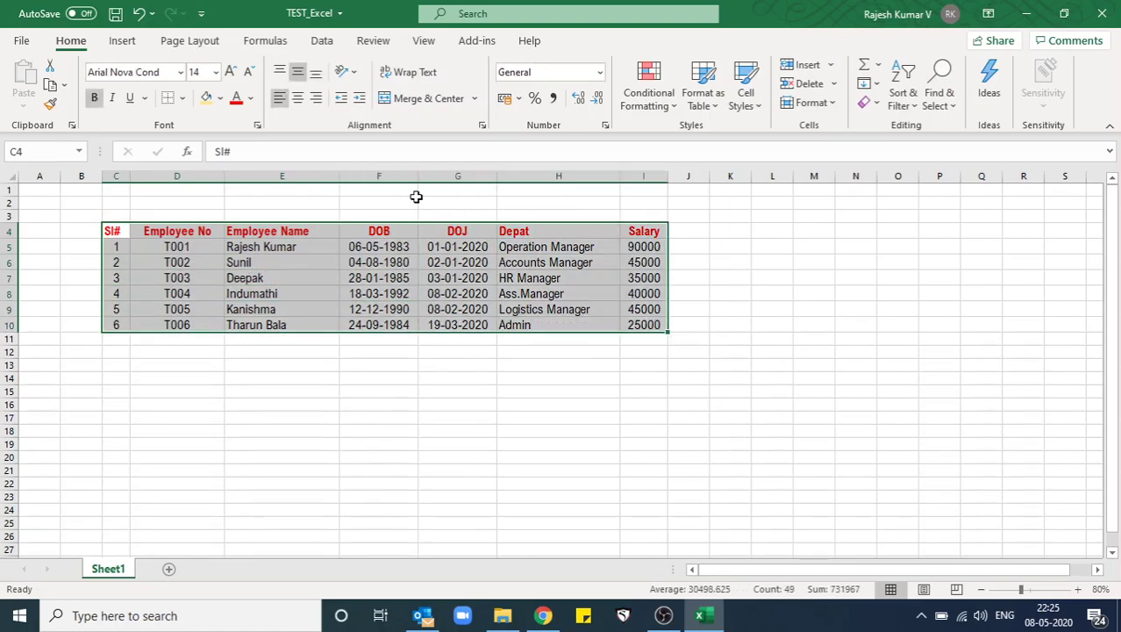
left_click(230, 72)
left_click(230, 71)
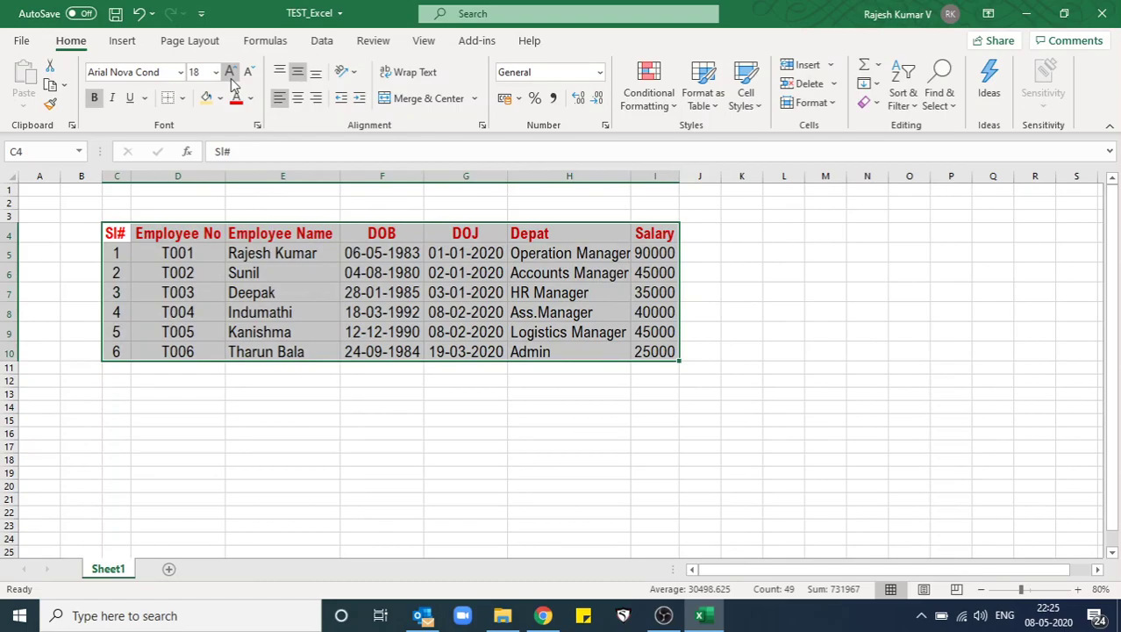
left_click(232, 75)
left_click(231, 75)
left_click(232, 75)
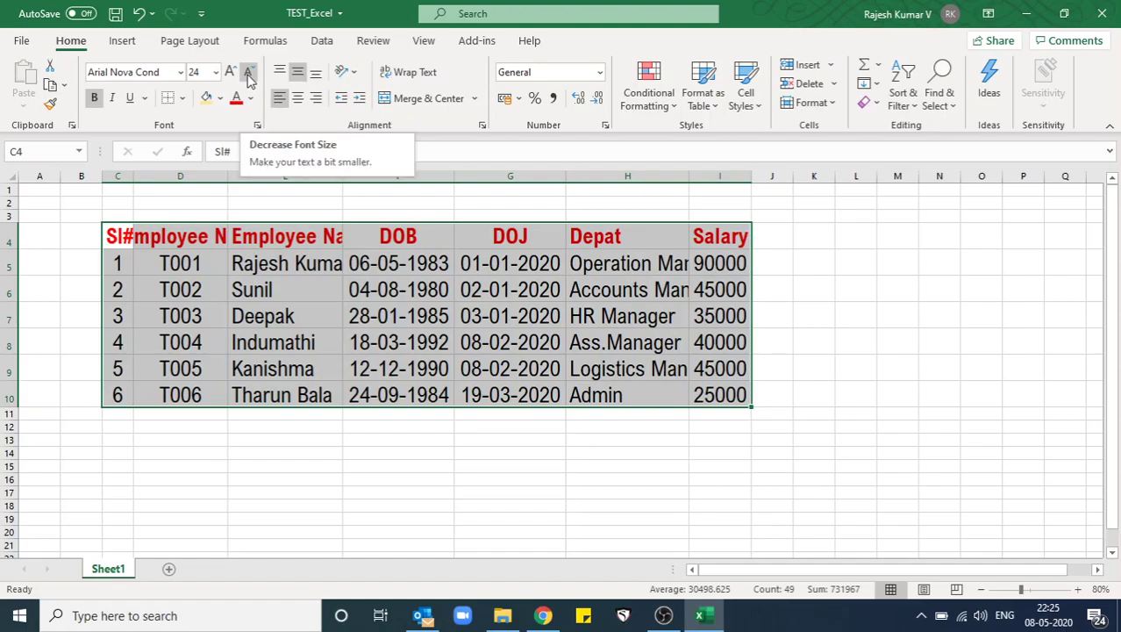
- Decrease the table's font size stepwise to 12, and raise it back to 14
left_click(249, 75)
left_click(249, 75)
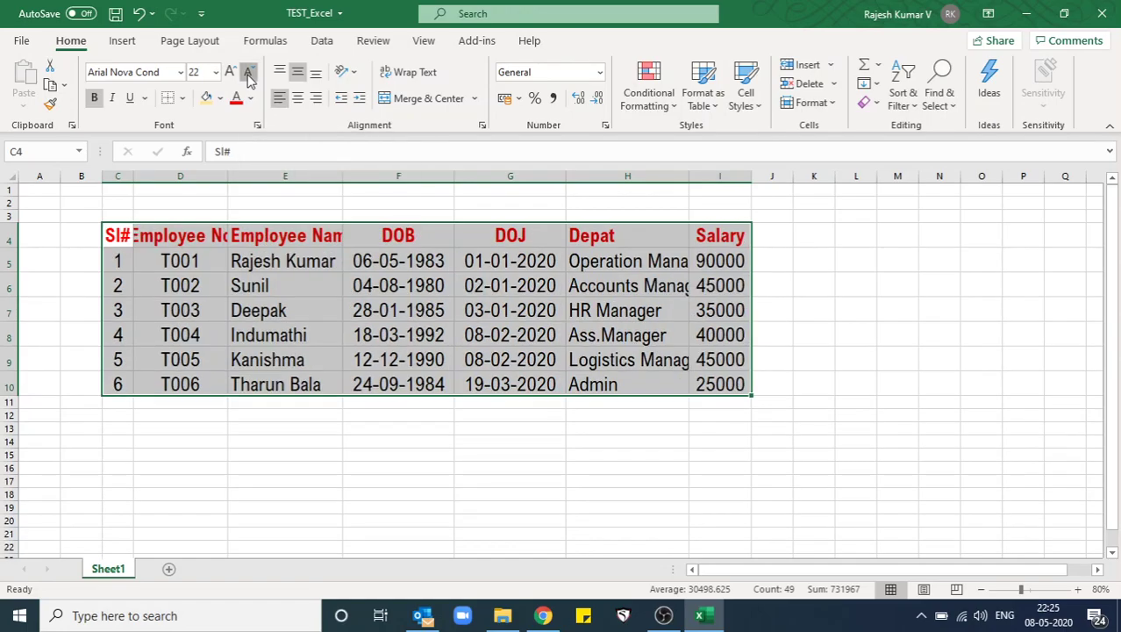
left_click(249, 75)
left_click(249, 76)
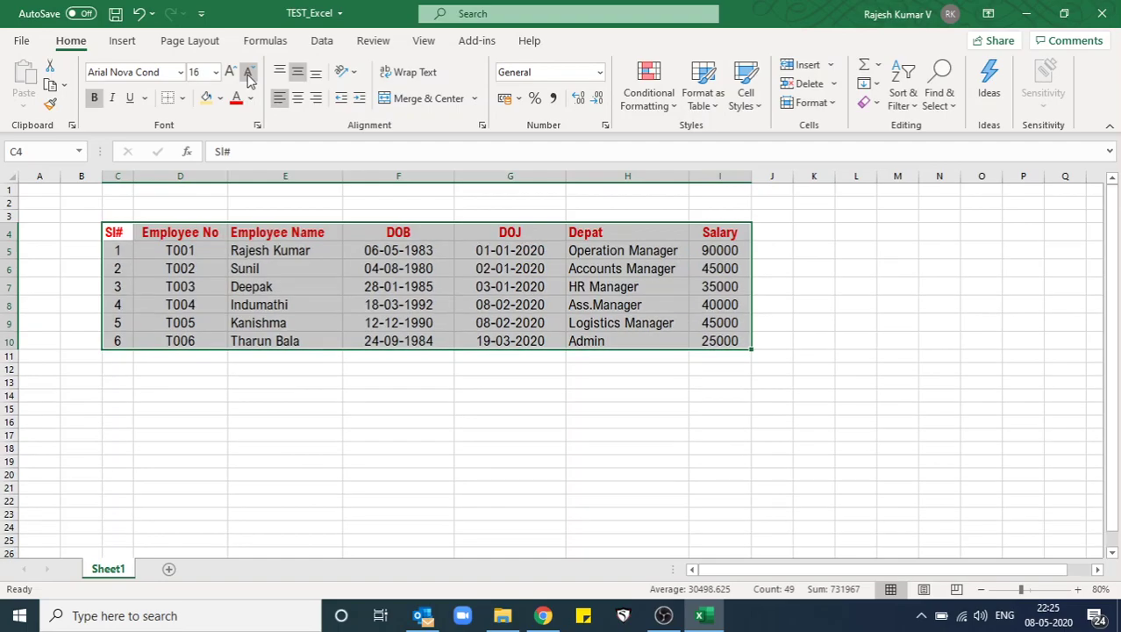
left_click(249, 75)
left_click(249, 75)
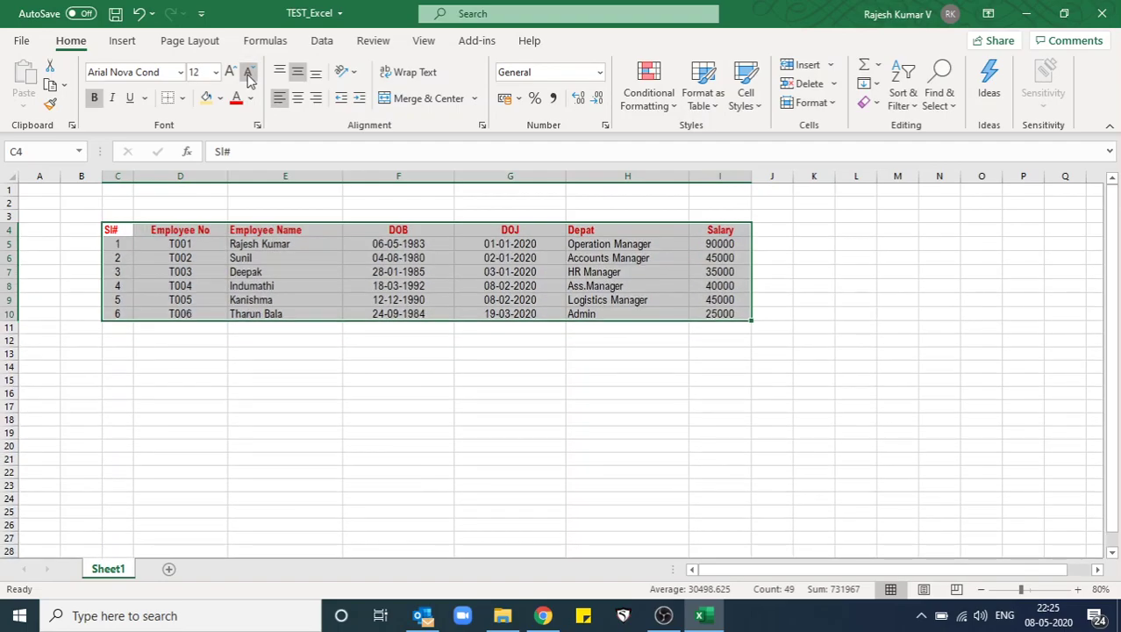
left_click(230, 74)
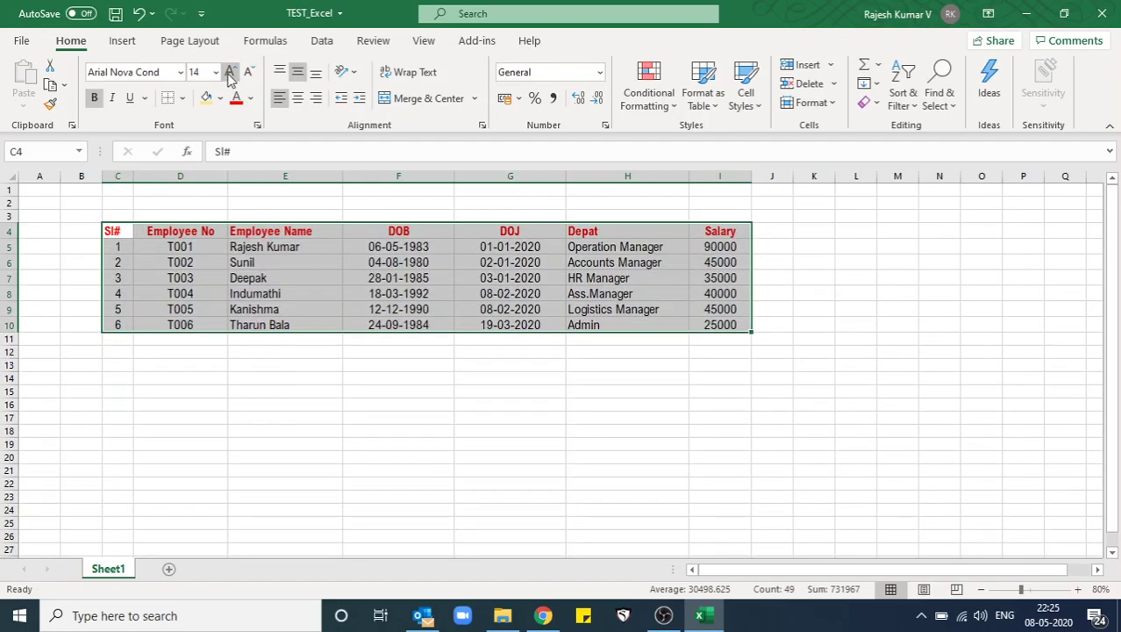
left_click(259, 281)
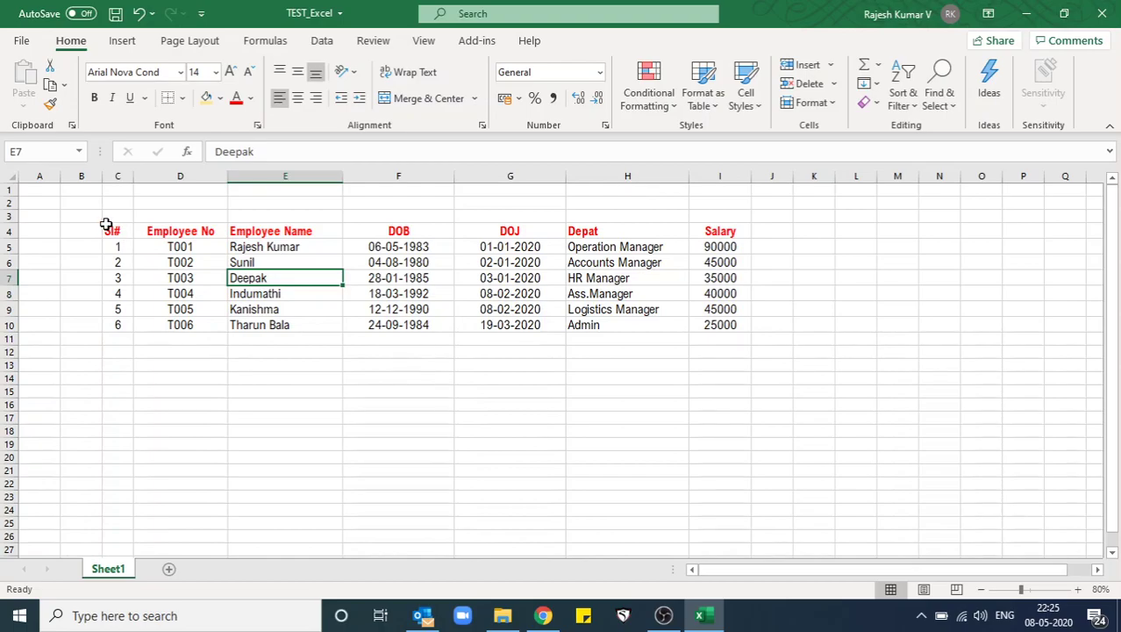
- Apply the standard red font colour to the header row text in C4:I4
left_click(113, 231)
left_click_drag(113, 231, 739, 226)
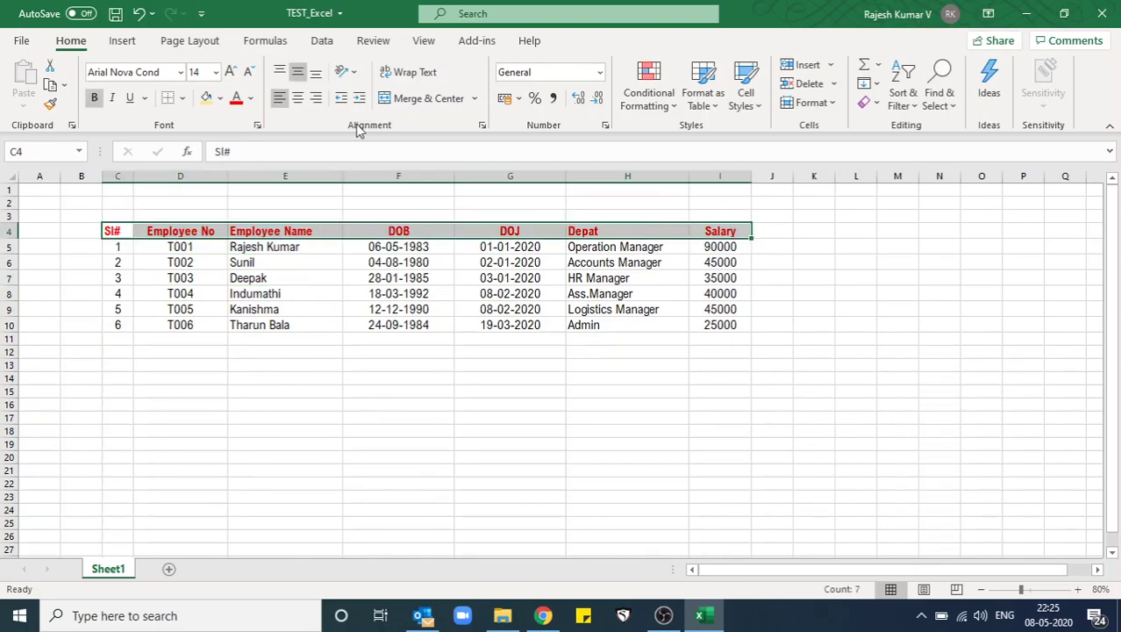
left_click(251, 99)
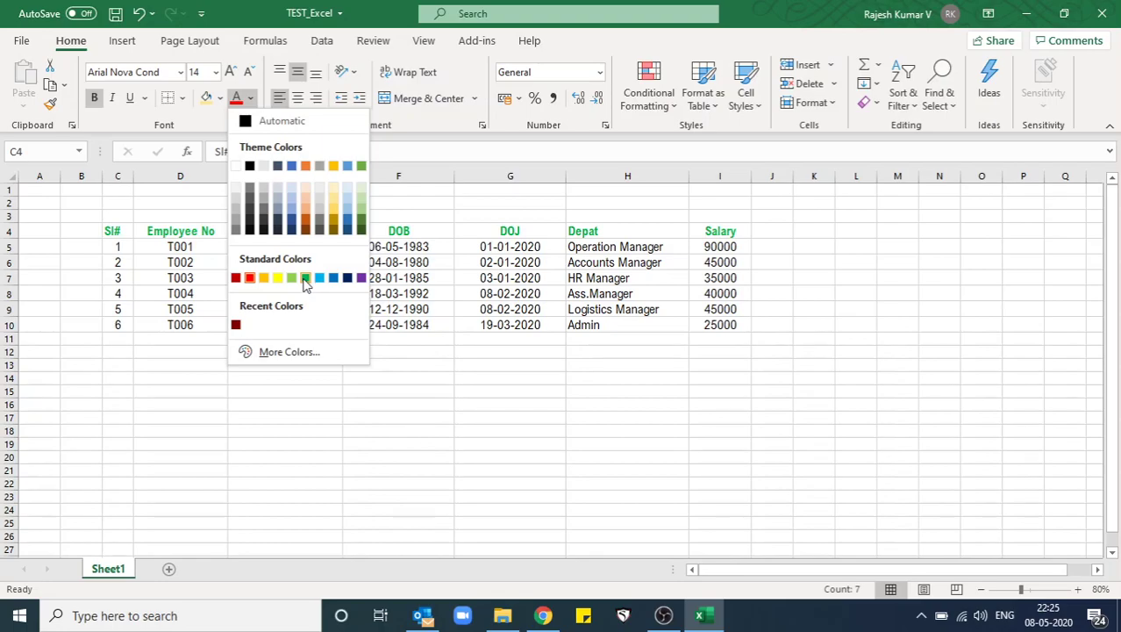
left_click(249, 277)
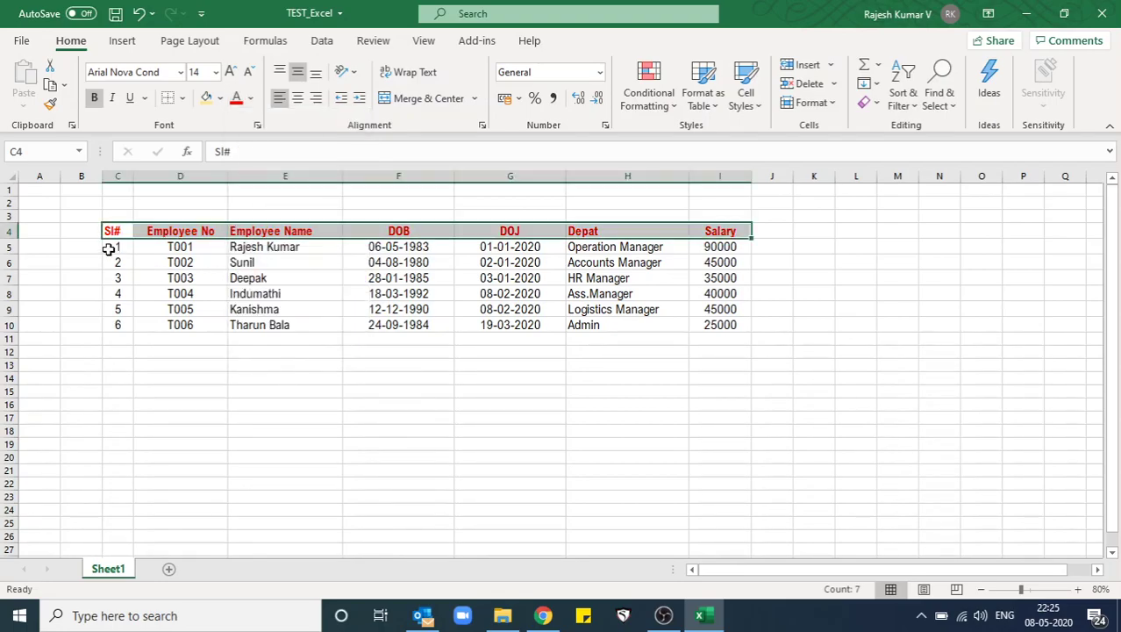
- Change the font colour of the Sl# column, C4:C10, to standard blue
left_click(112, 232)
left_click_drag(112, 232, 114, 320)
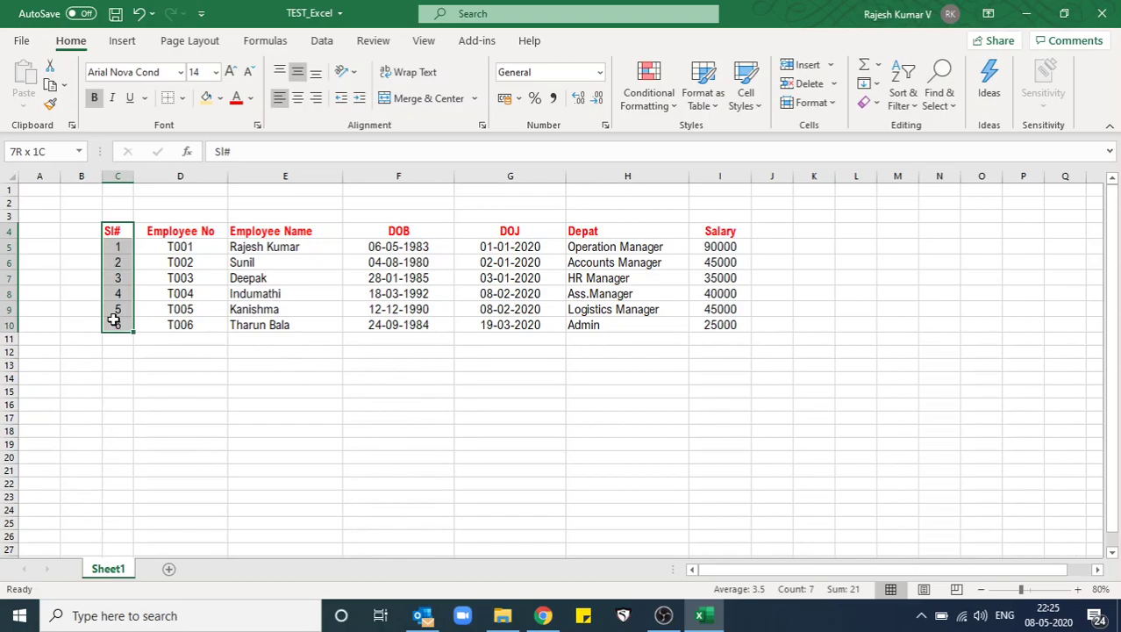
left_click(250, 98)
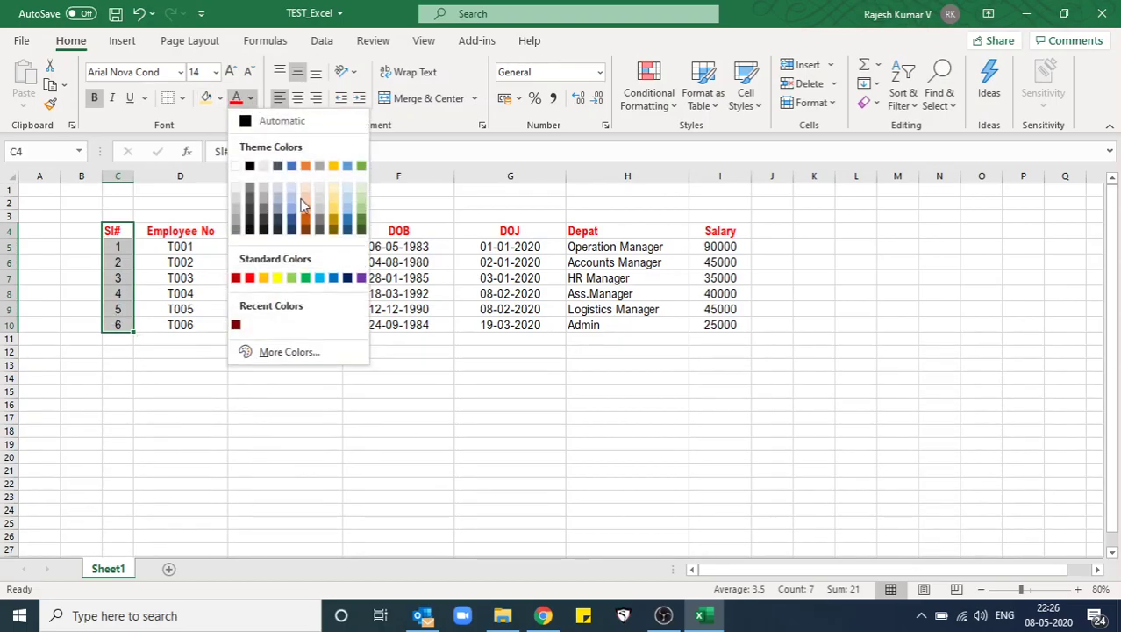
left_click(333, 278)
left_click(344, 343)
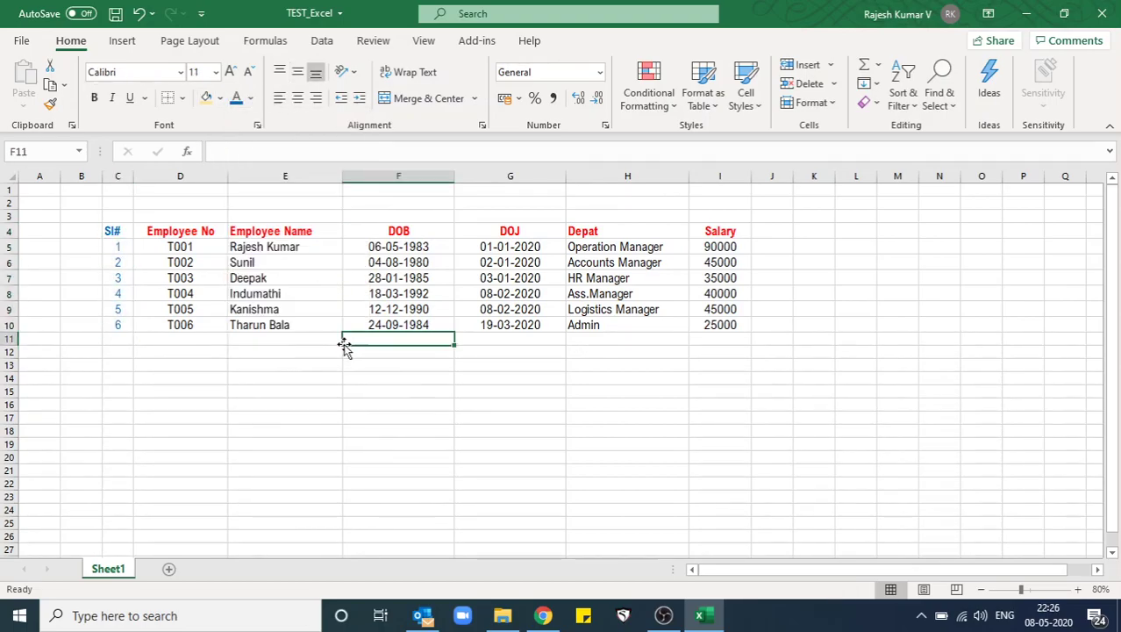
- Make all text in the Sl# column, C4:C10, bold
left_click_drag(119, 230, 121, 323)
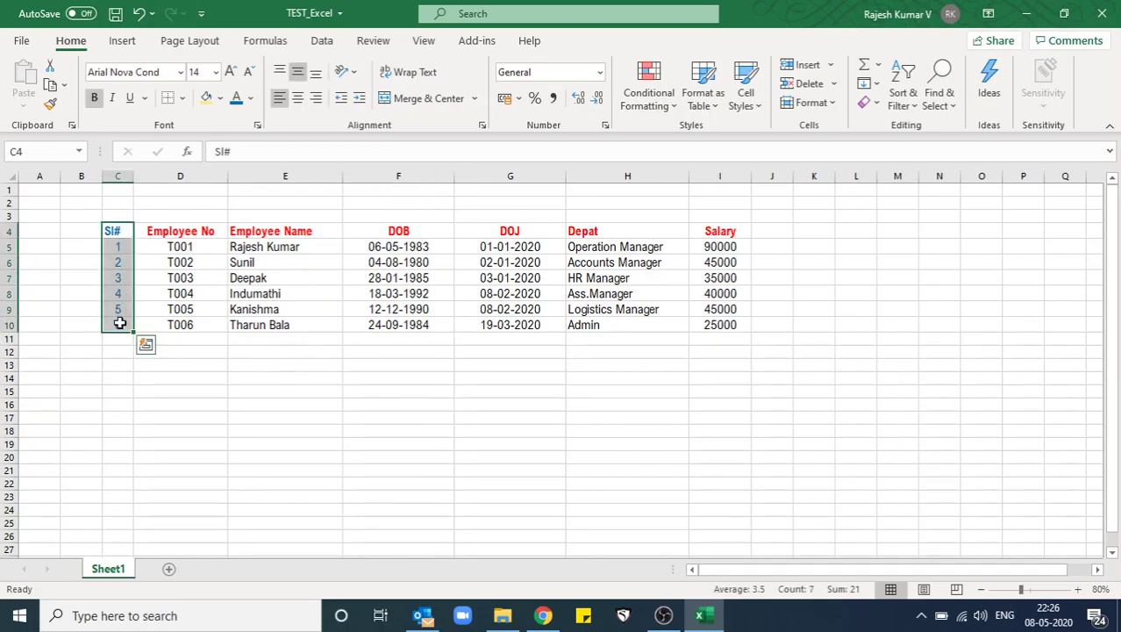
key("ctrl+b")
key("ctrl+b")
left_click(345, 365)
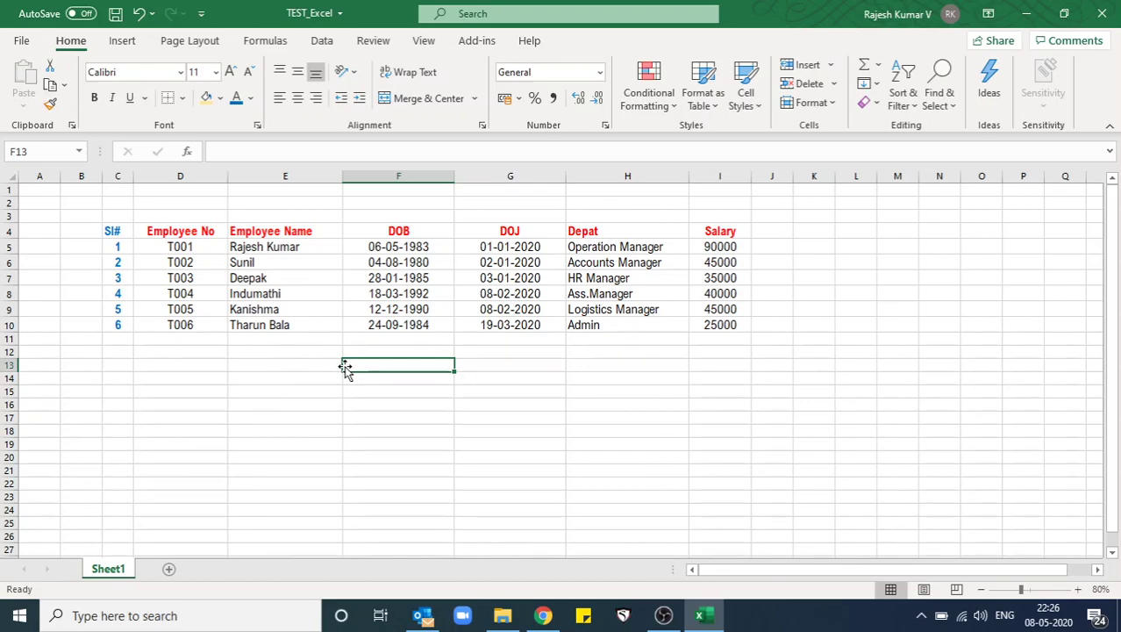
- Fill the employee number cells D5:D10 with a light orange theme colour
left_click_drag(190, 247, 191, 321)
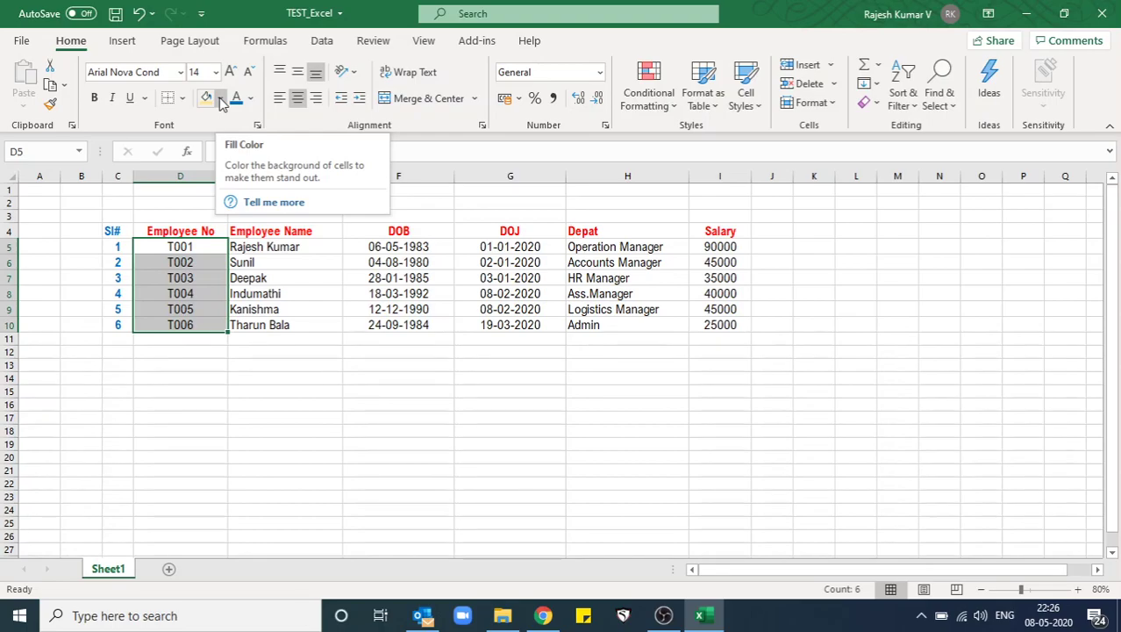
left_click(222, 98)
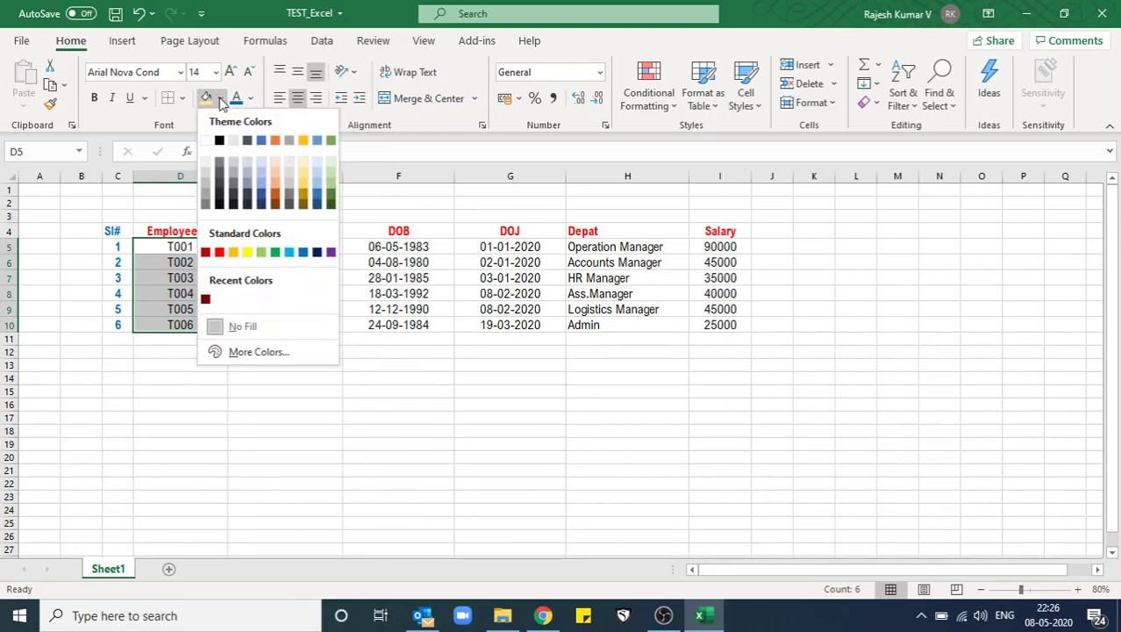
left_click(275, 179)
left_click(306, 378)
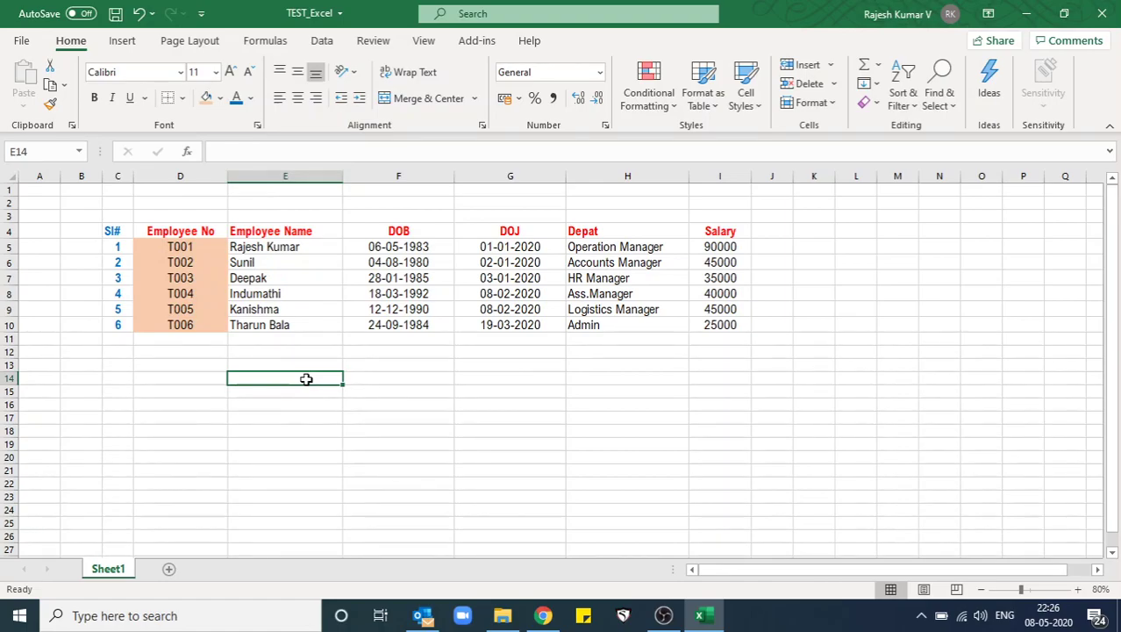
- Fill the salary cells I5:I10 with a light gold theme colour
left_click_drag(711, 246, 718, 328)
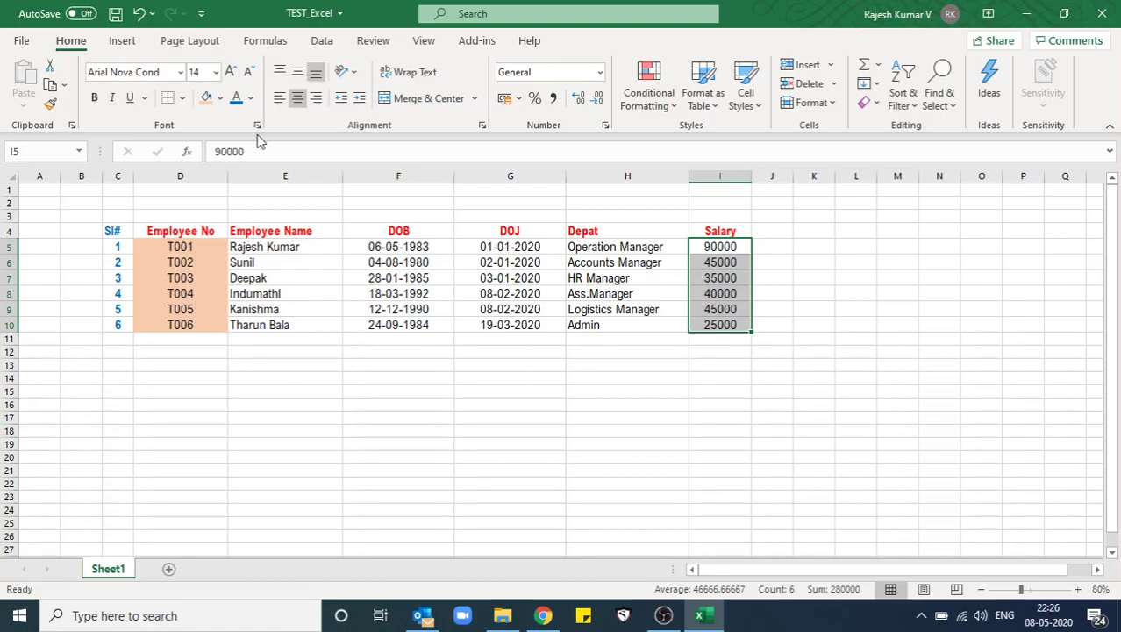
left_click(221, 98)
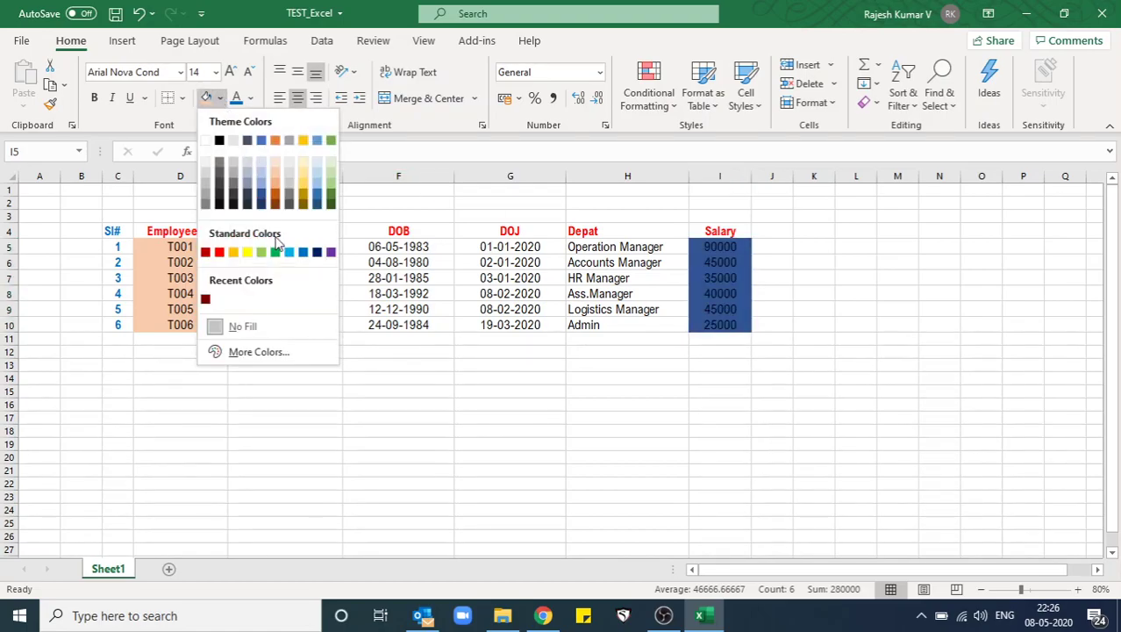
left_click(306, 176)
left_click(510, 352)
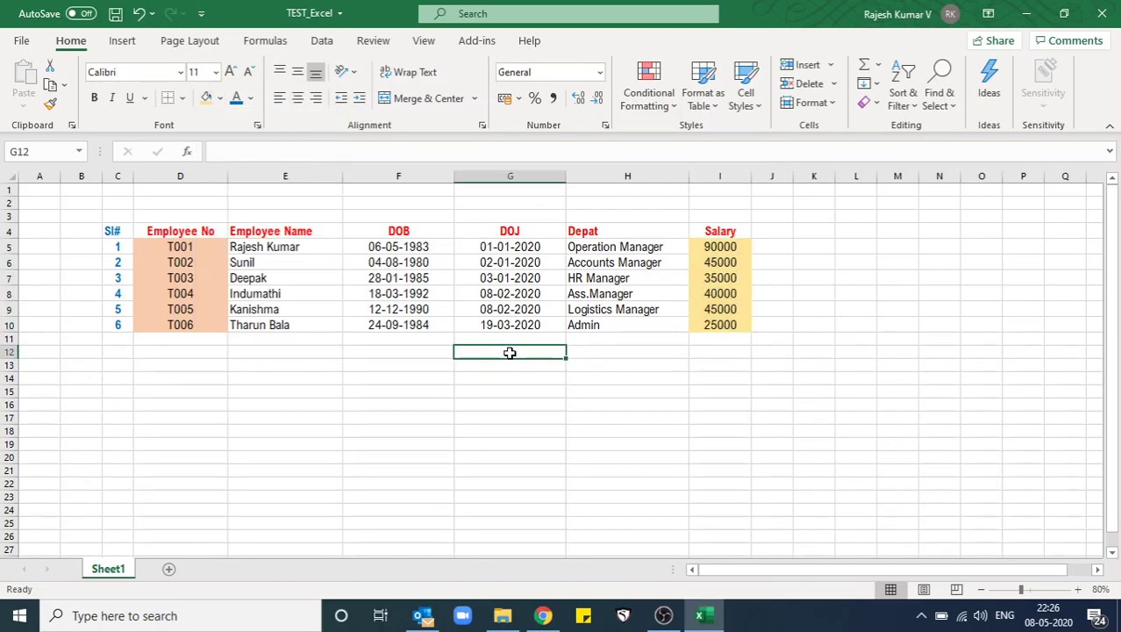
- Apply the light gold fill to the whole table C4:I10 and to the entire worksheet
left_click_drag(123, 231, 722, 326)
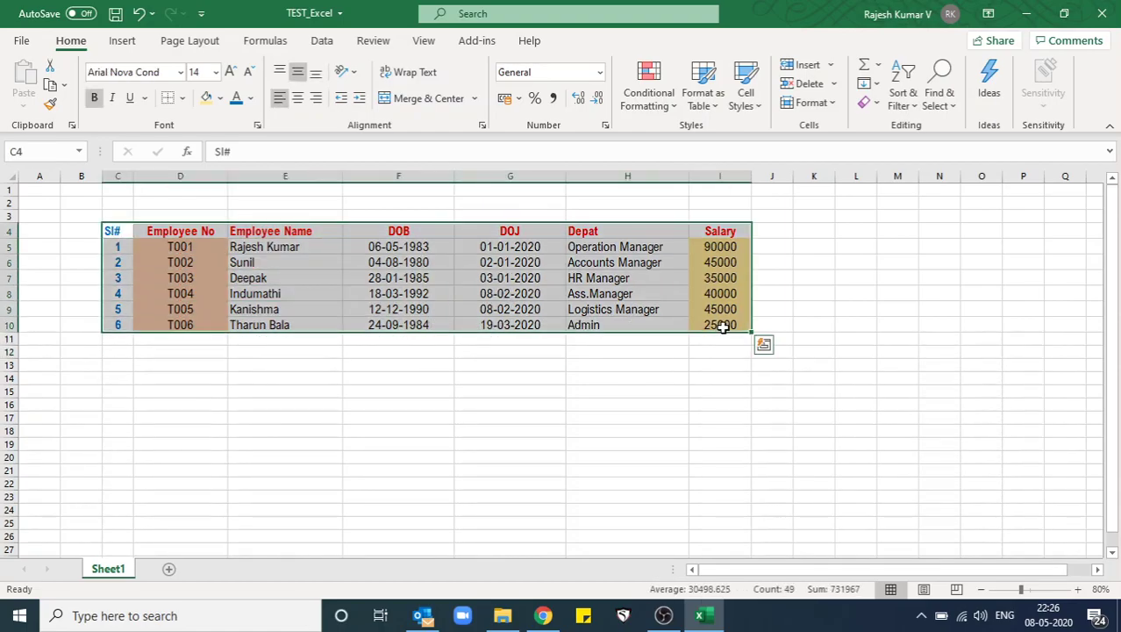
left_click(206, 98)
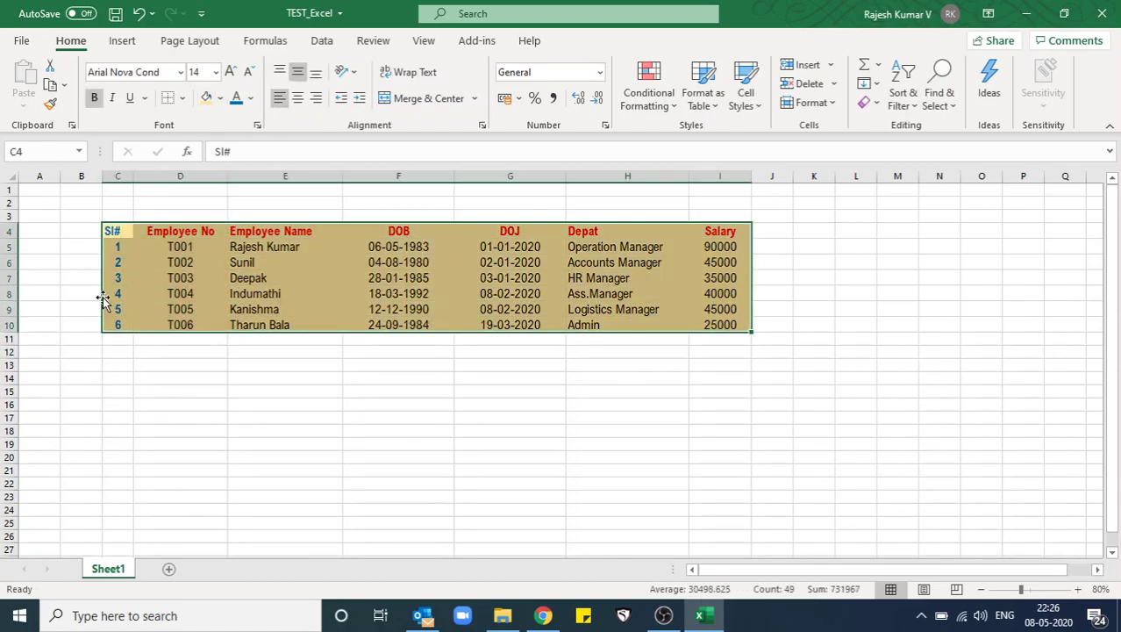
left_click(9, 175)
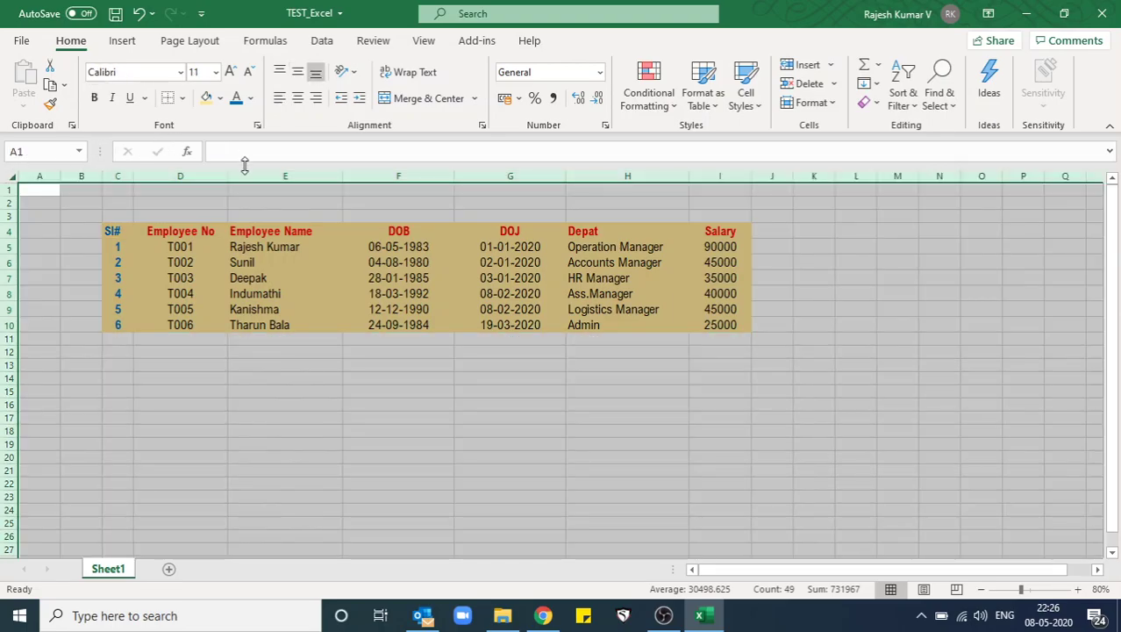
left_click(206, 97)
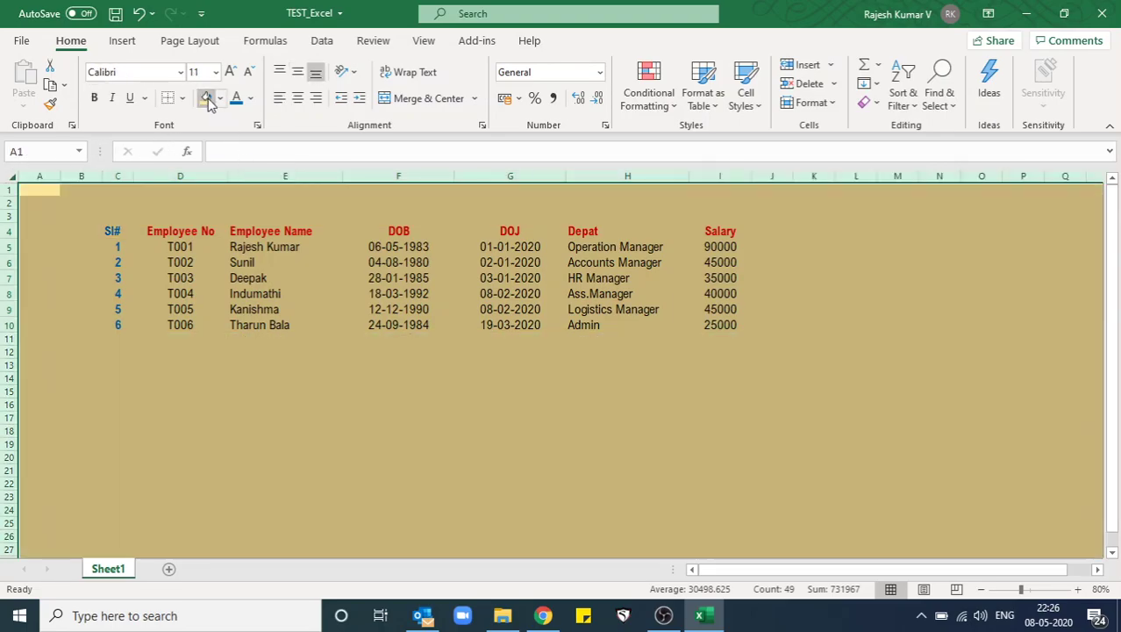
- Fill the entire worksheet with a medium-light orange theme colour
left_click(70, 247)
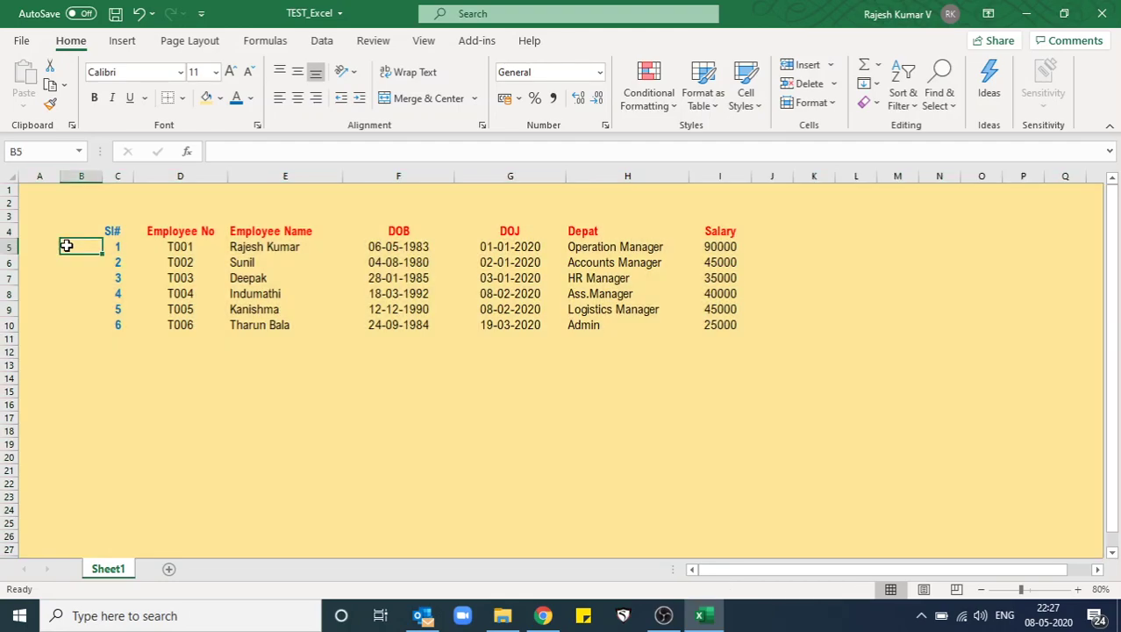
left_click(11, 176)
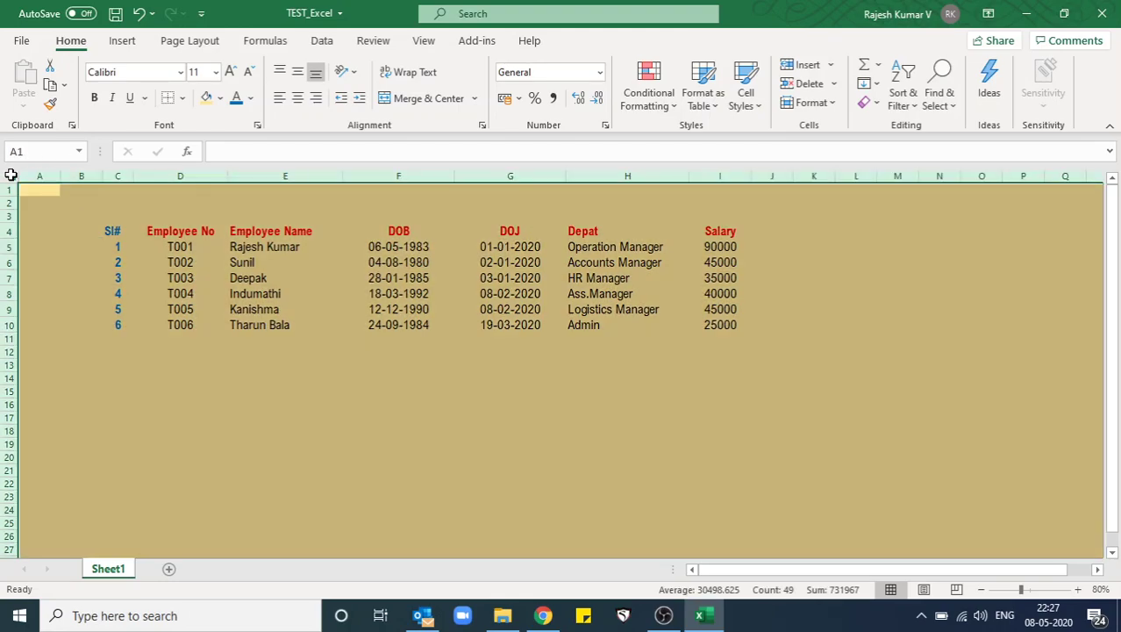
left_click(220, 98)
left_click(275, 186)
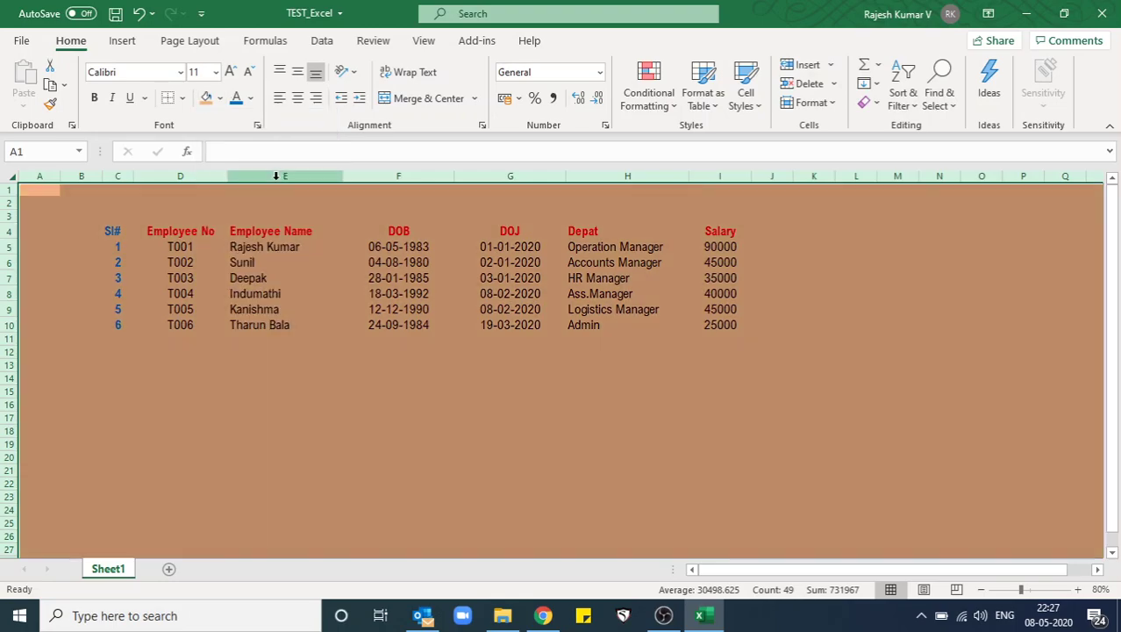
left_click(286, 389)
- Remove the fill colour from the entire worksheet
left_click(11, 178)
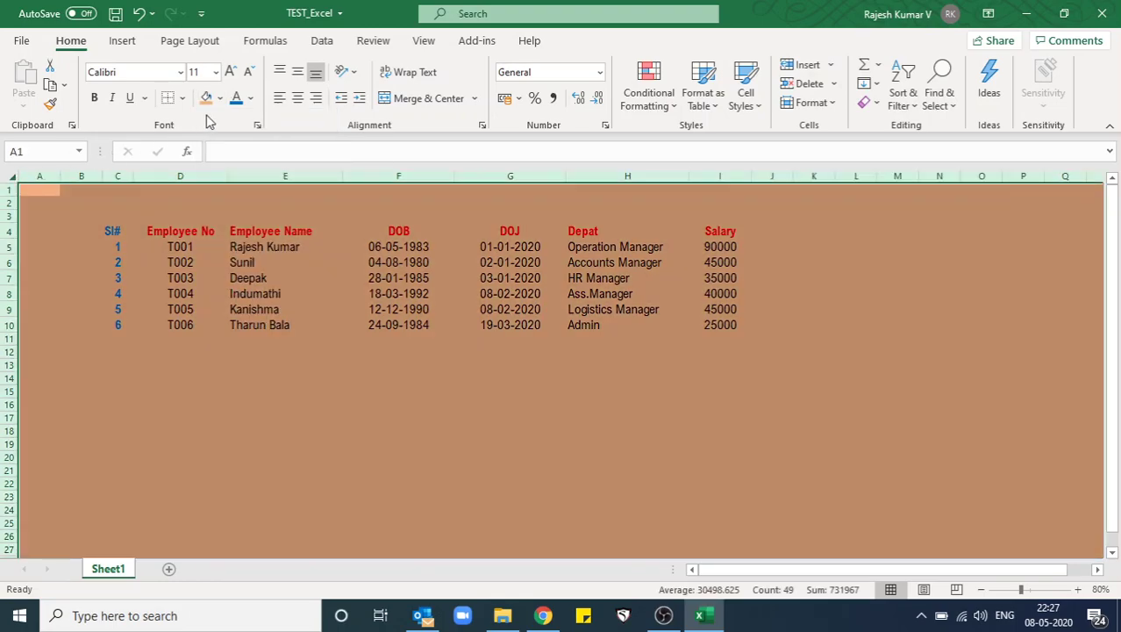
left_click(223, 100)
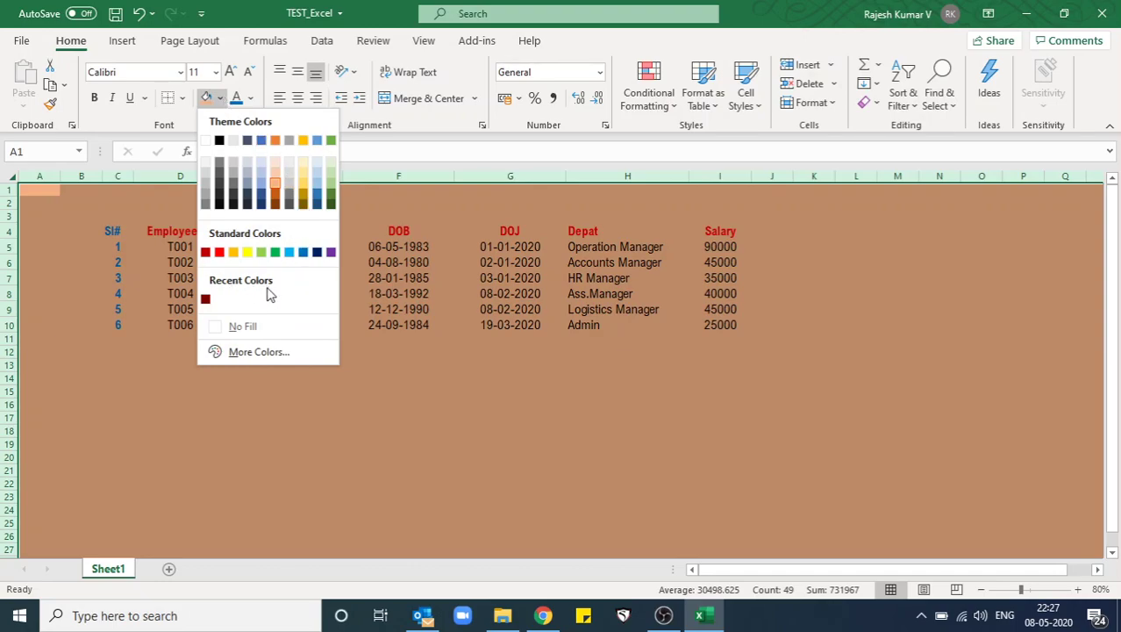
left_click(249, 330)
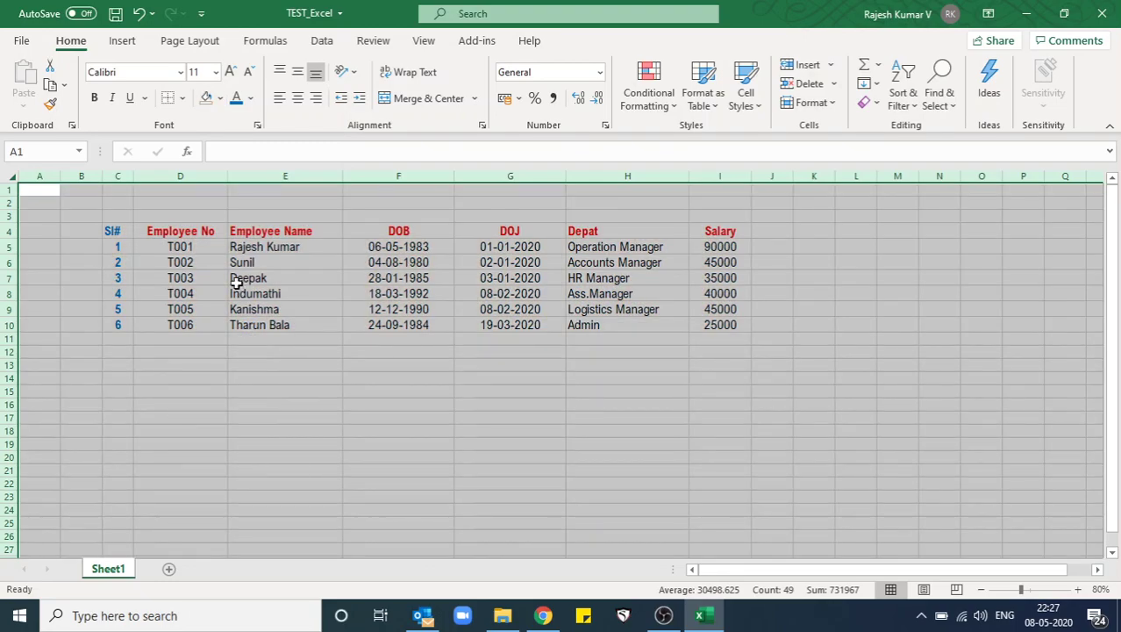
left_click(178, 250)
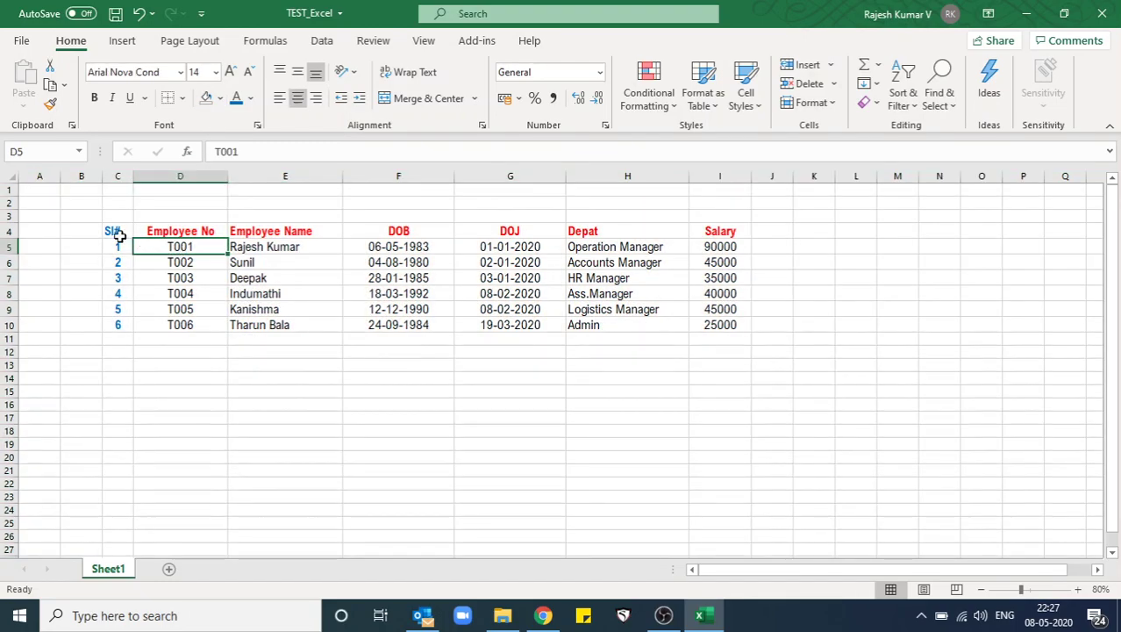
- Try dark blue and light yellow from the standard colour palette as the fill for table C4:I10
left_click_drag(102, 228, 688, 325)
left_click(278, 277)
left_click_drag(110, 225, 721, 333)
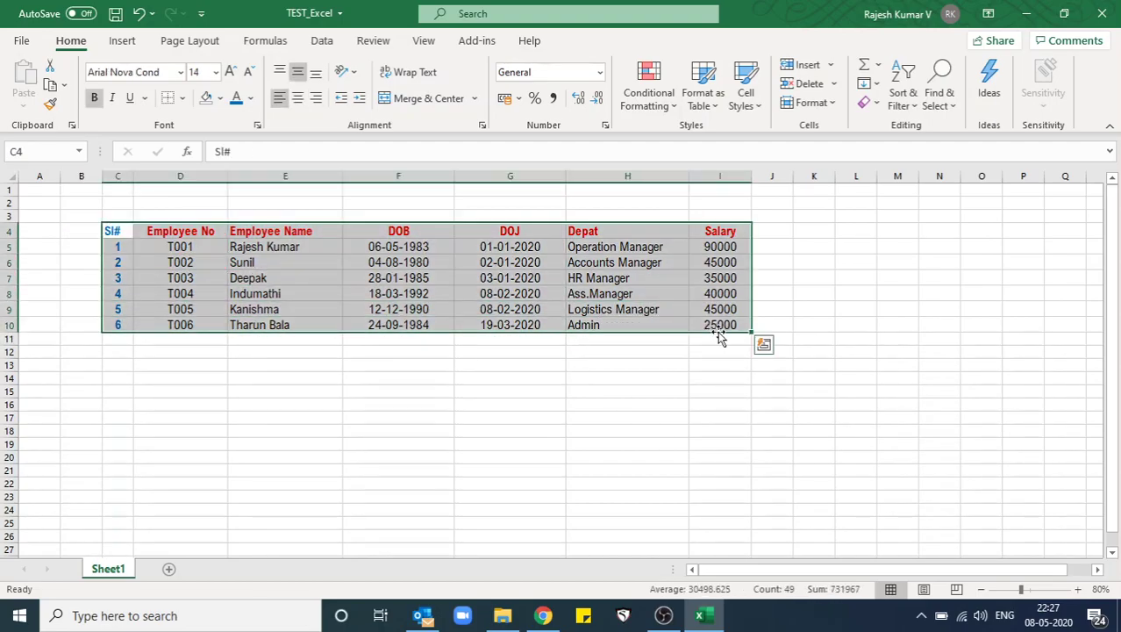
left_click(221, 98)
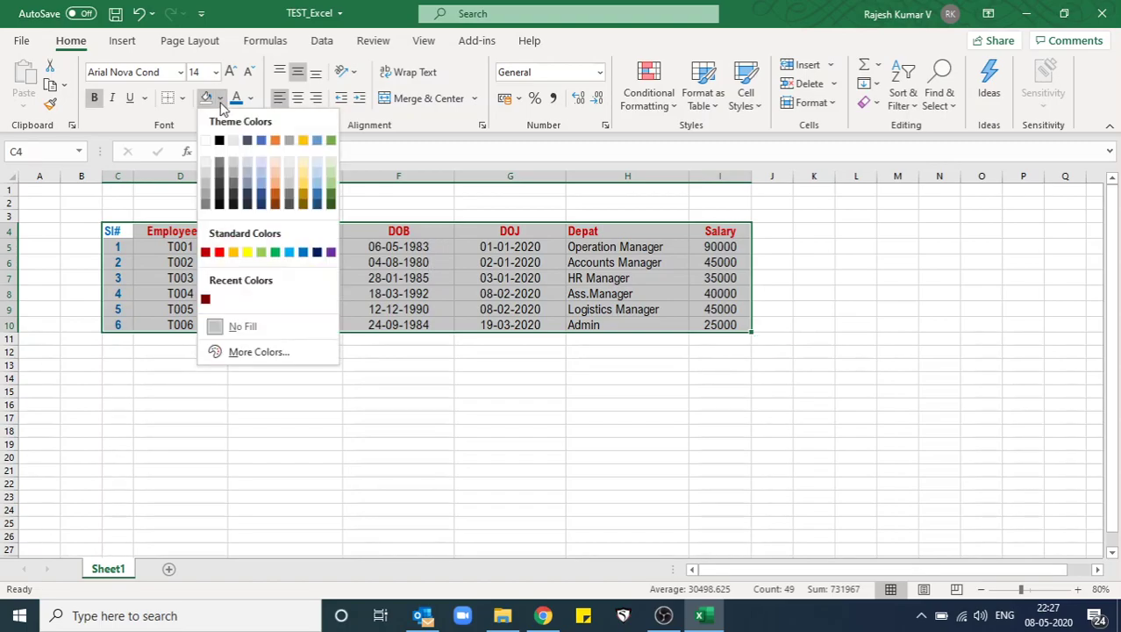
left_click(281, 352)
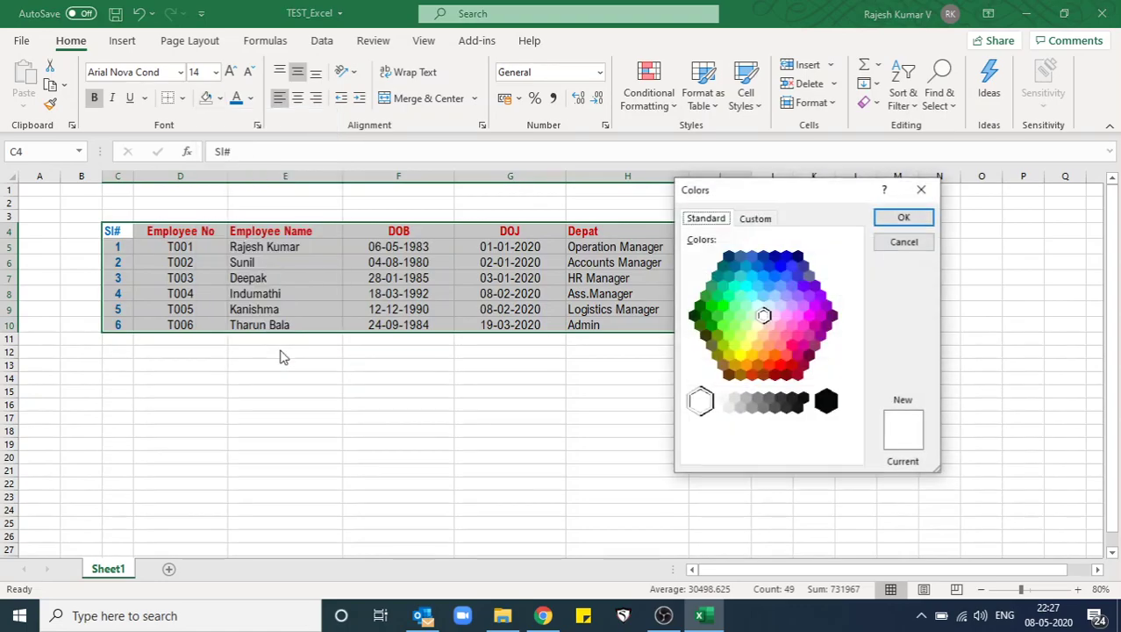
left_click(768, 266)
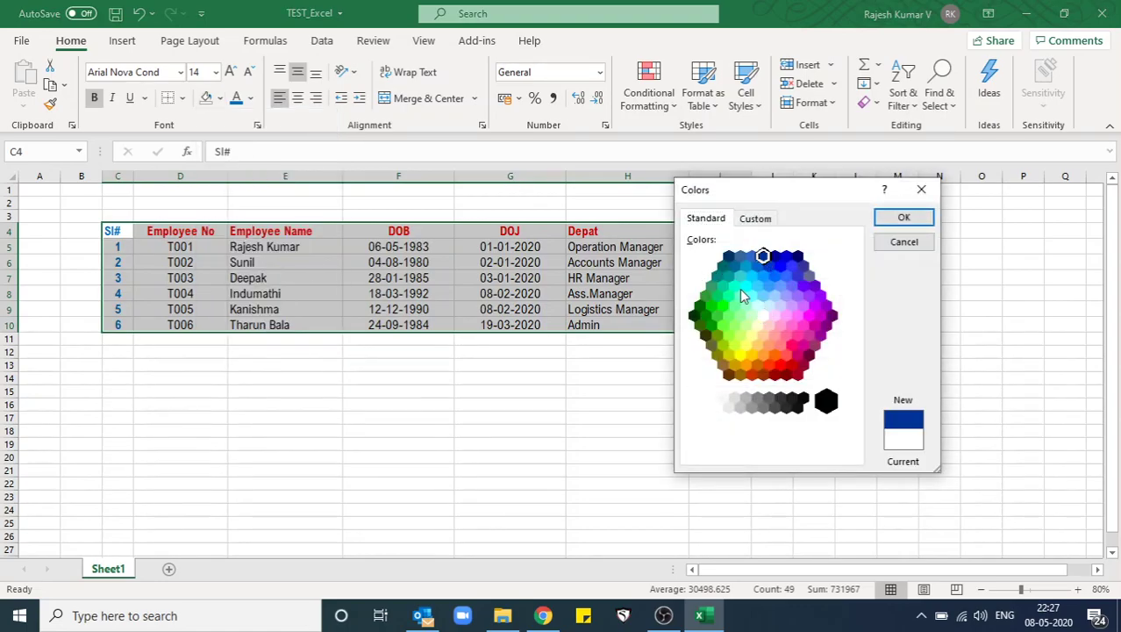
left_click(734, 285)
left_click(751, 336)
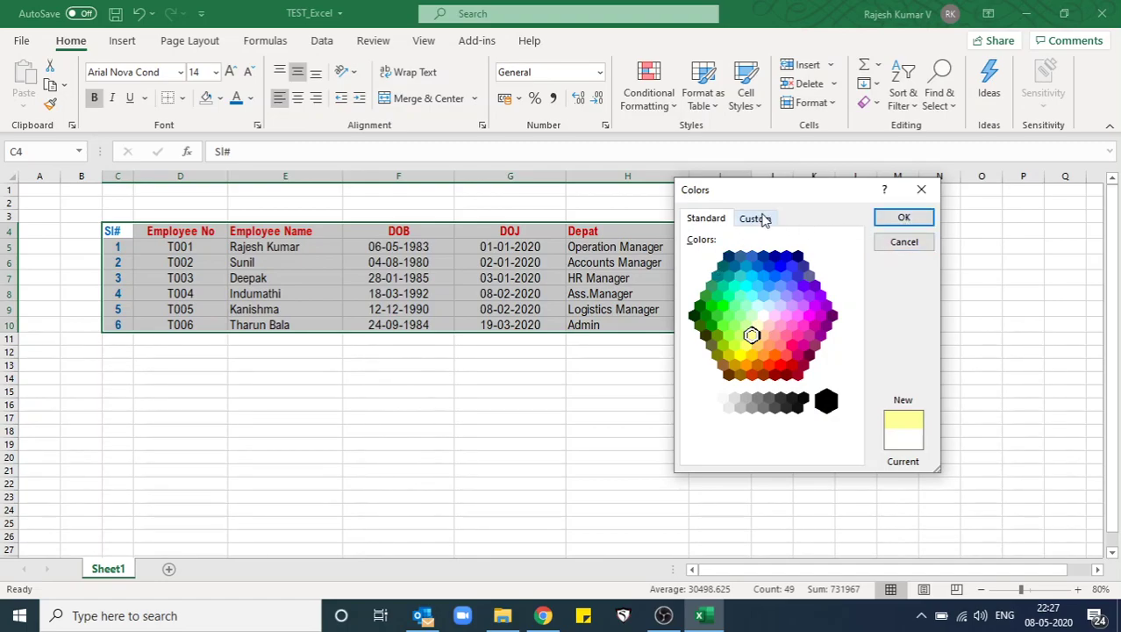
- Try custom fill colours for the table, ending with pink at RGB 229, 93, 184, and cancel the choice
left_click(763, 219)
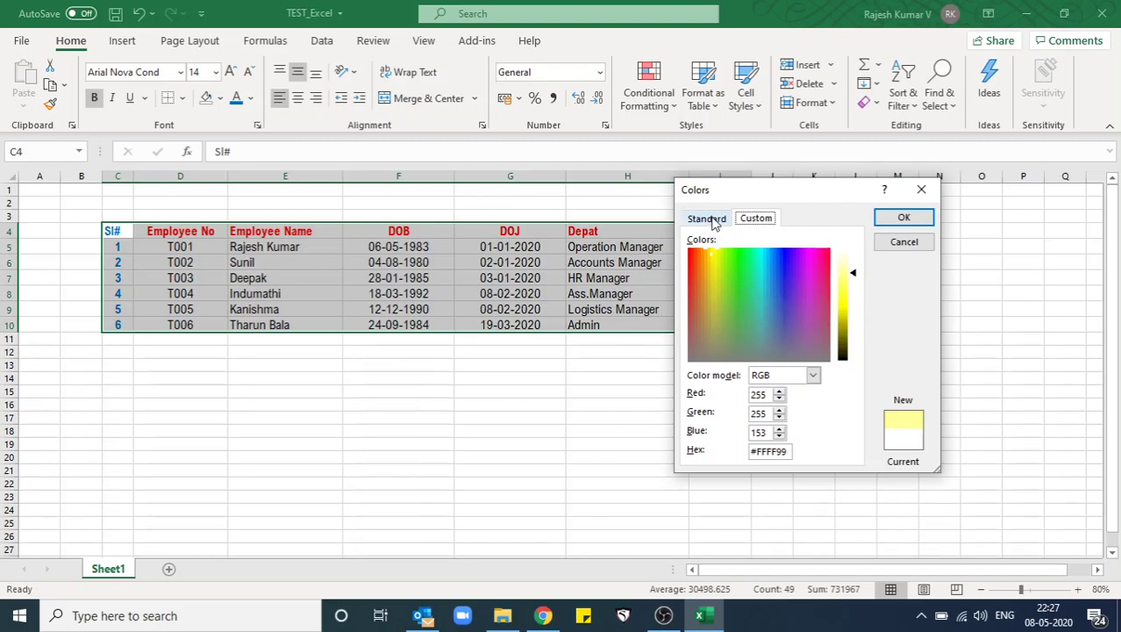
left_click_drag(853, 275, 850, 251)
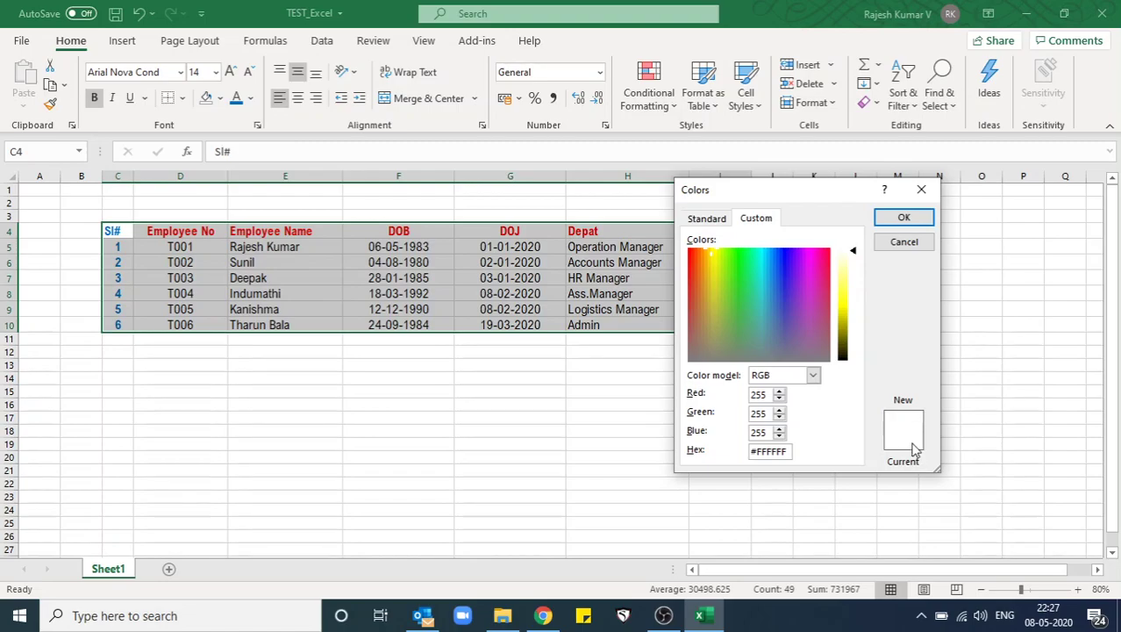
left_click_drag(854, 252, 851, 292)
left_click(813, 279)
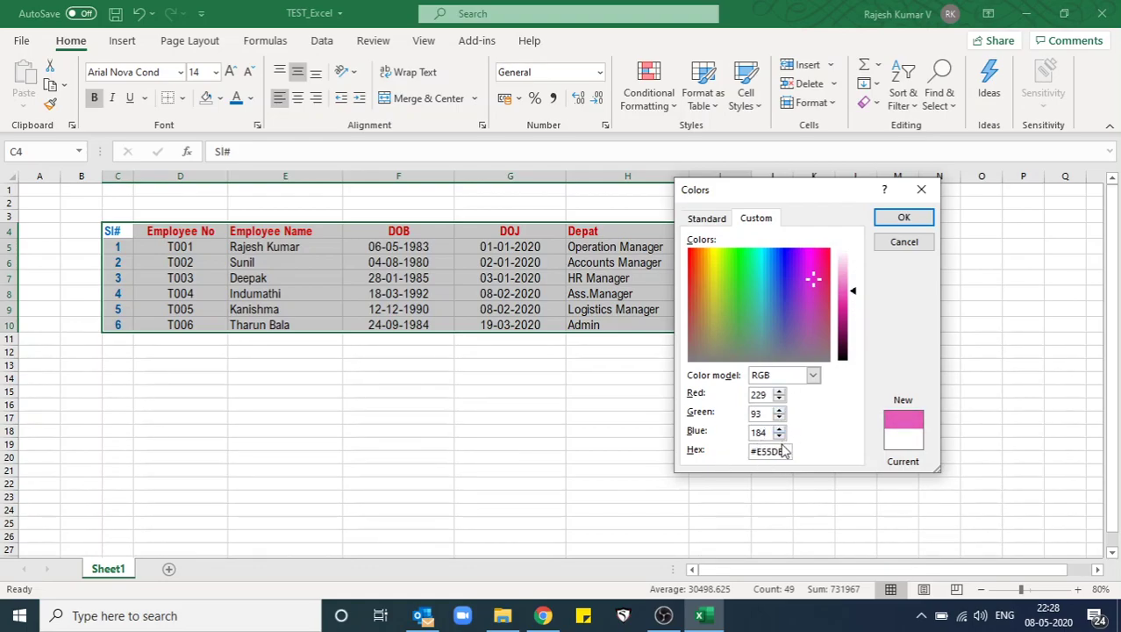
left_click(715, 222)
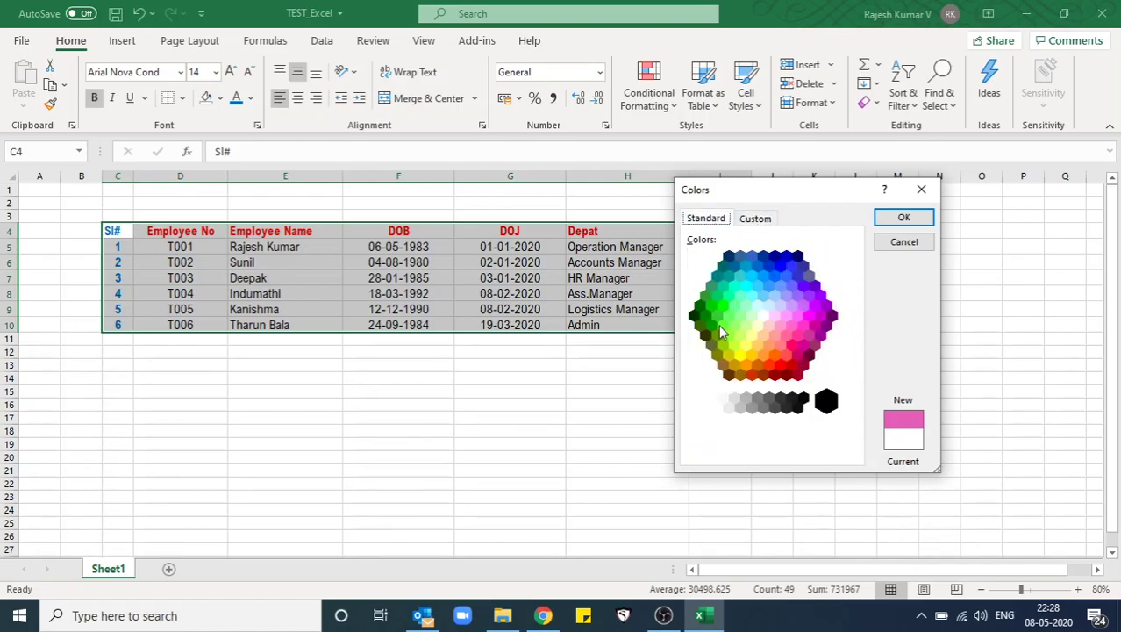
left_click(756, 219)
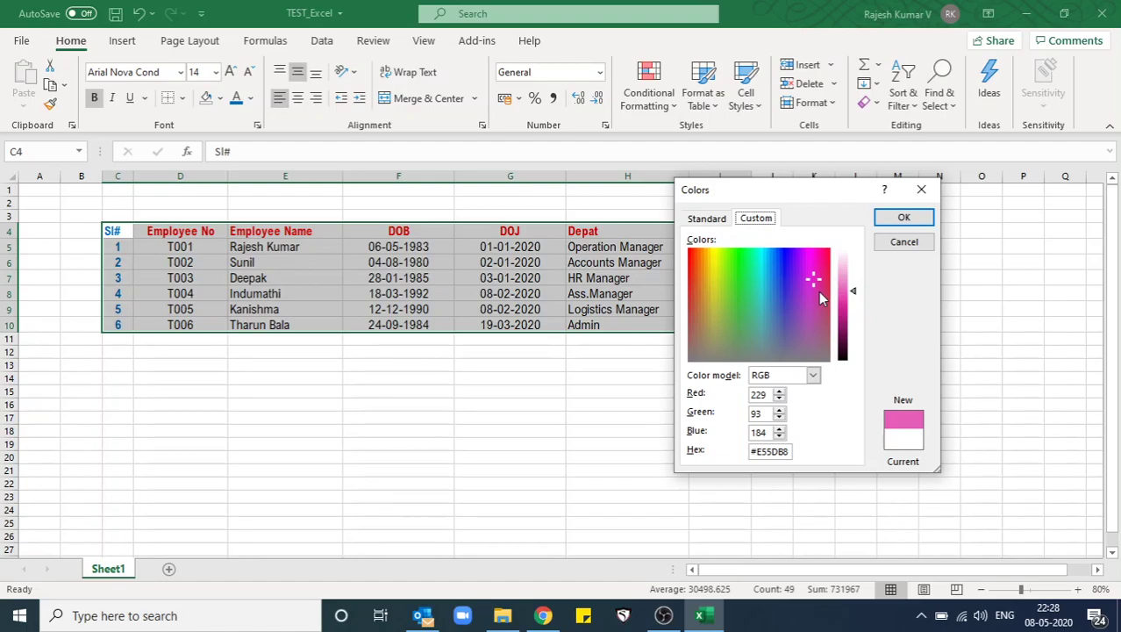
left_click(902, 244)
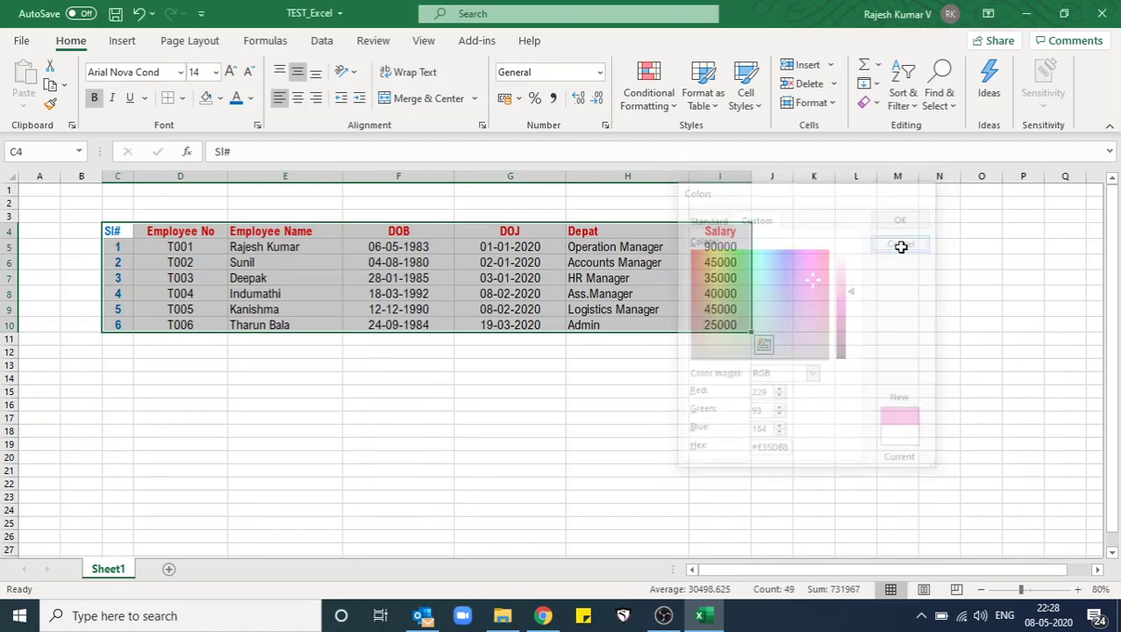
- Fill table C4:I10 with the lightest orange theme colour and set its text to a dark red from the extended standard palette
left_click(220, 98)
left_click(276, 169)
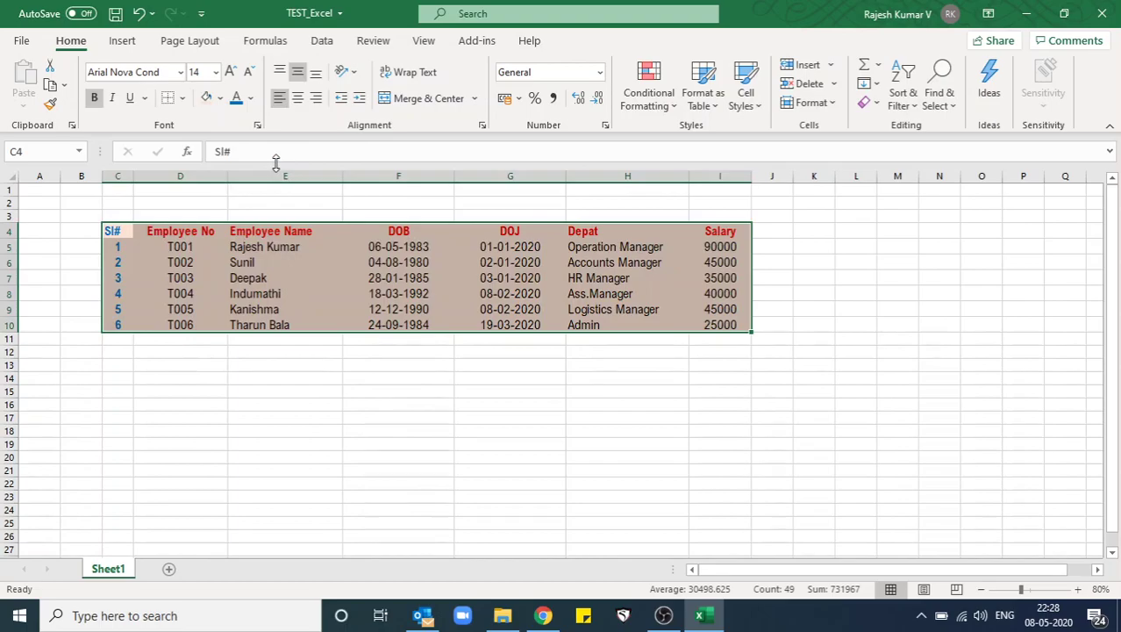
left_click(251, 98)
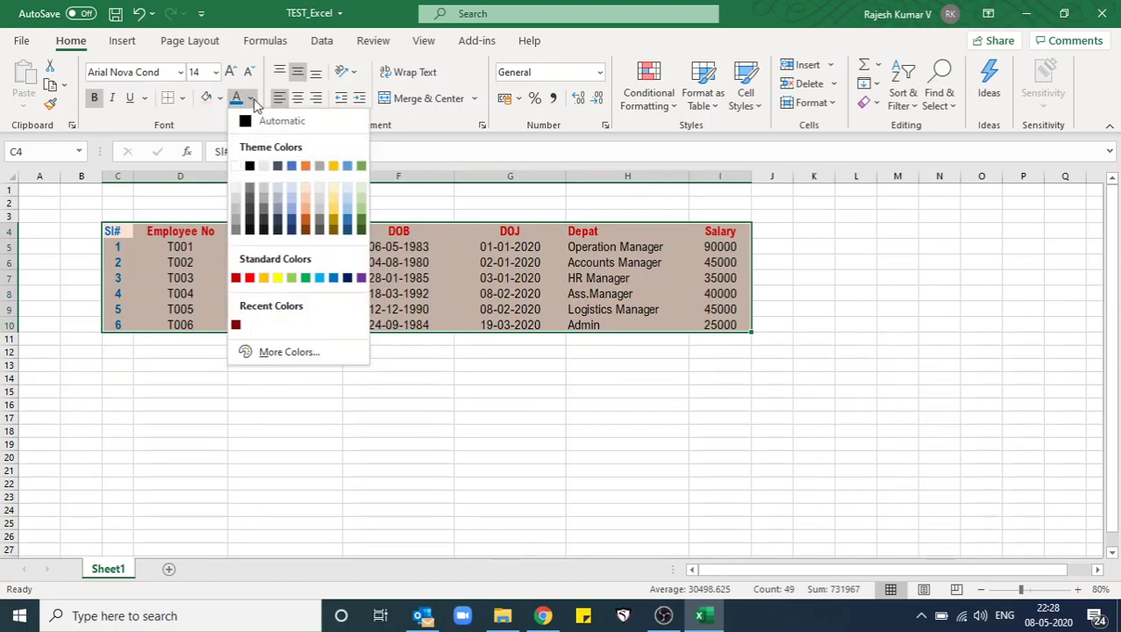
left_click(296, 352)
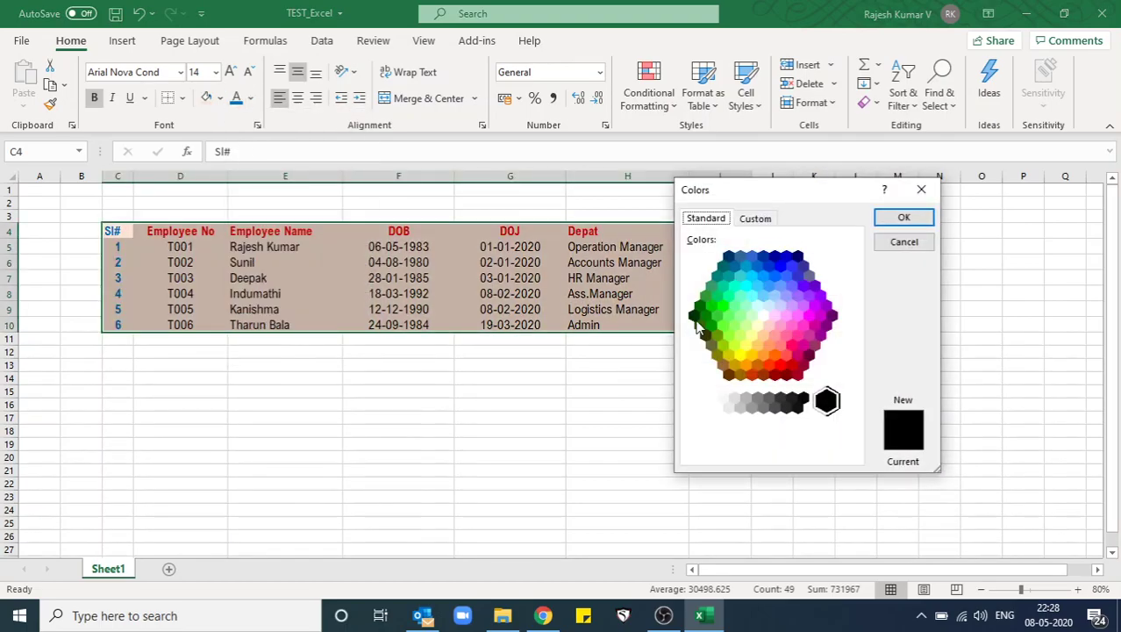
left_click(769, 365)
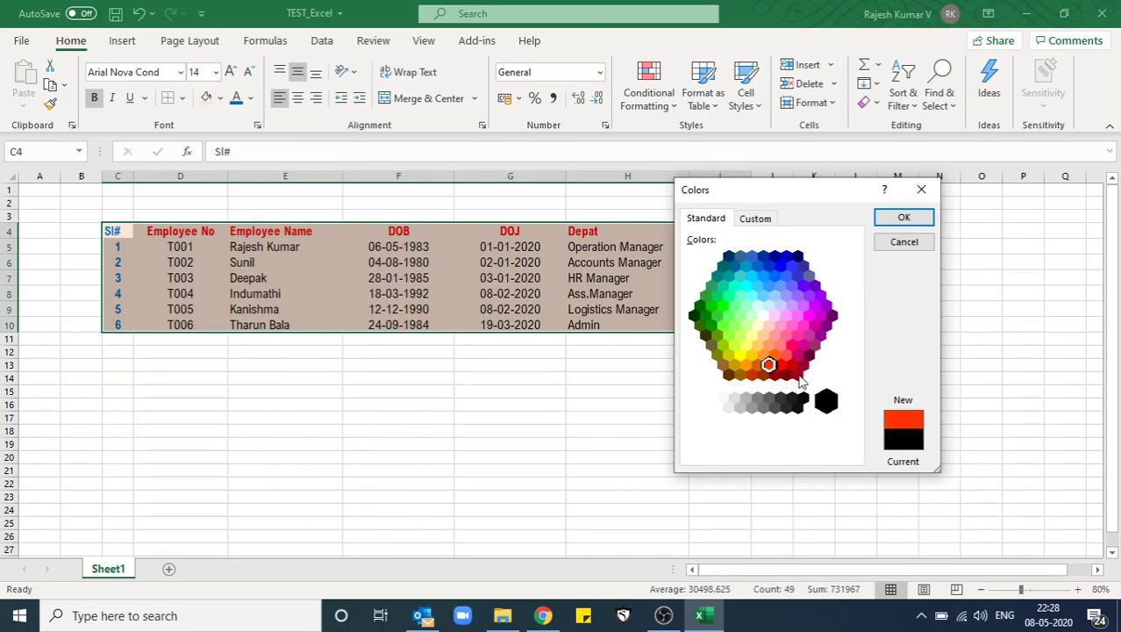
double_click(796, 371)
left_click(648, 388)
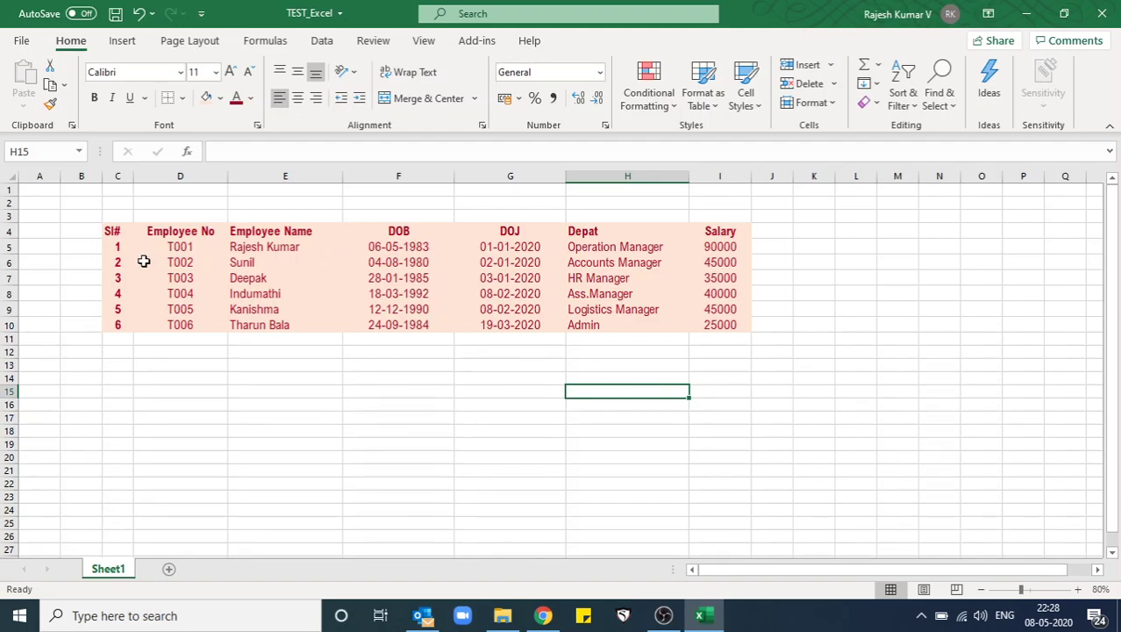
- Review the border options available for table C4:I10
left_click_drag(110, 231, 576, 332)
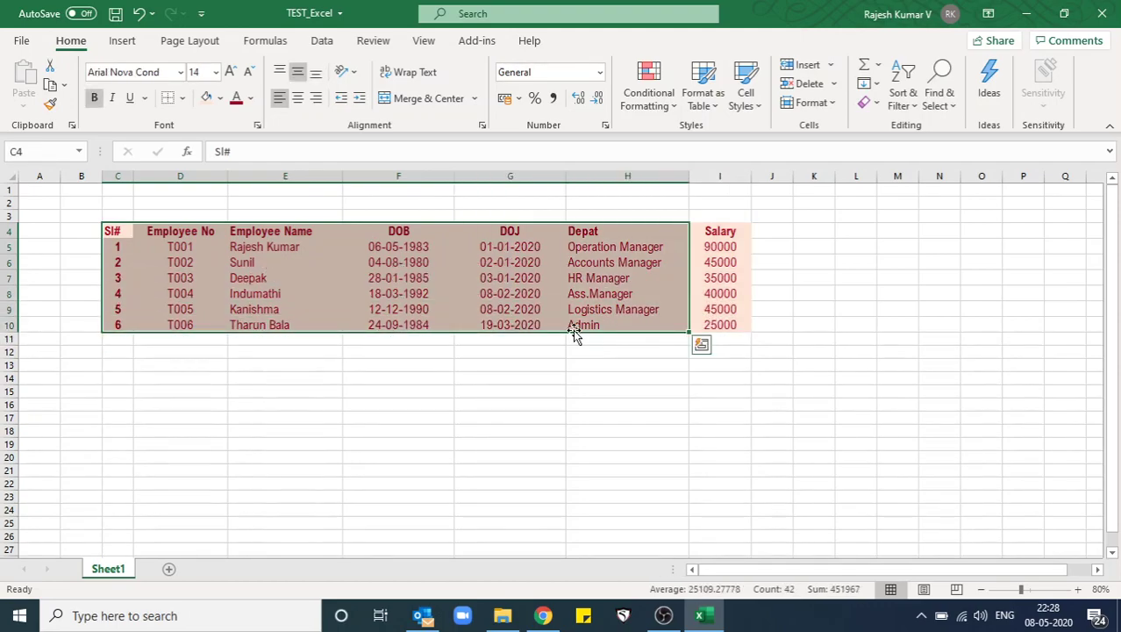
left_click(447, 292)
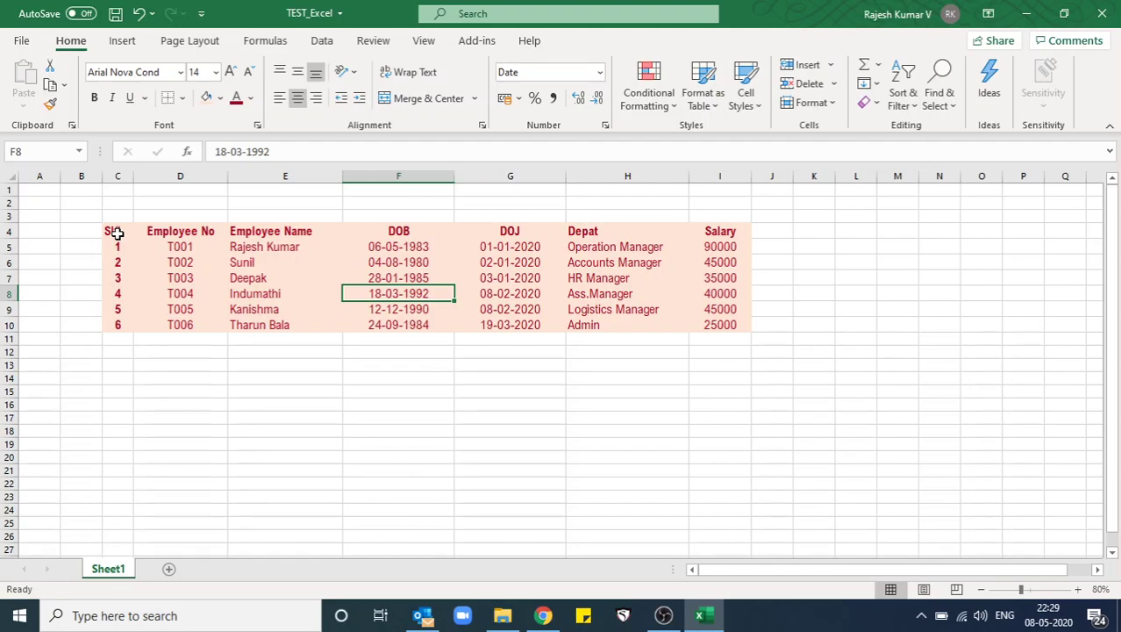
left_click_drag(116, 233, 719, 323)
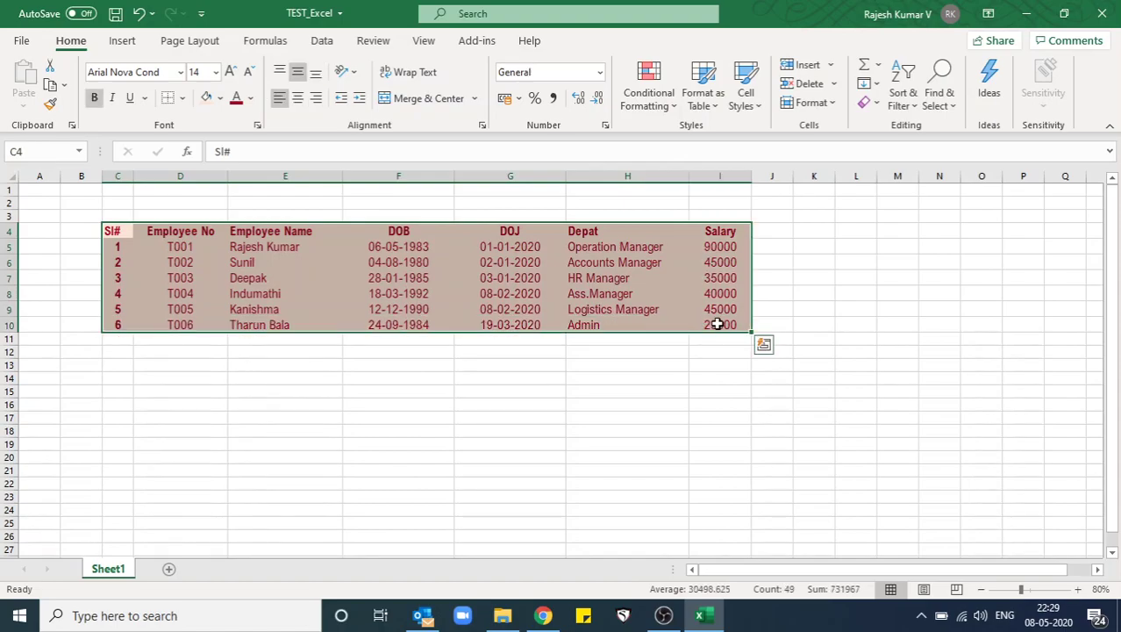
left_click(183, 99)
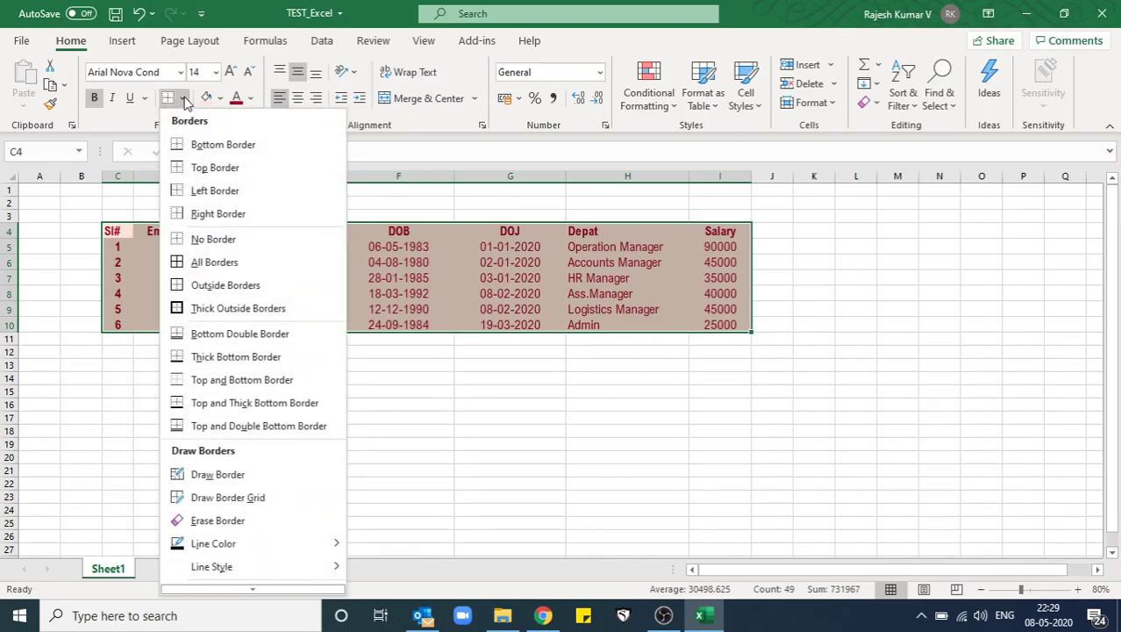
left_click(183, 99)
left_click(183, 99)
left_click(215, 262)
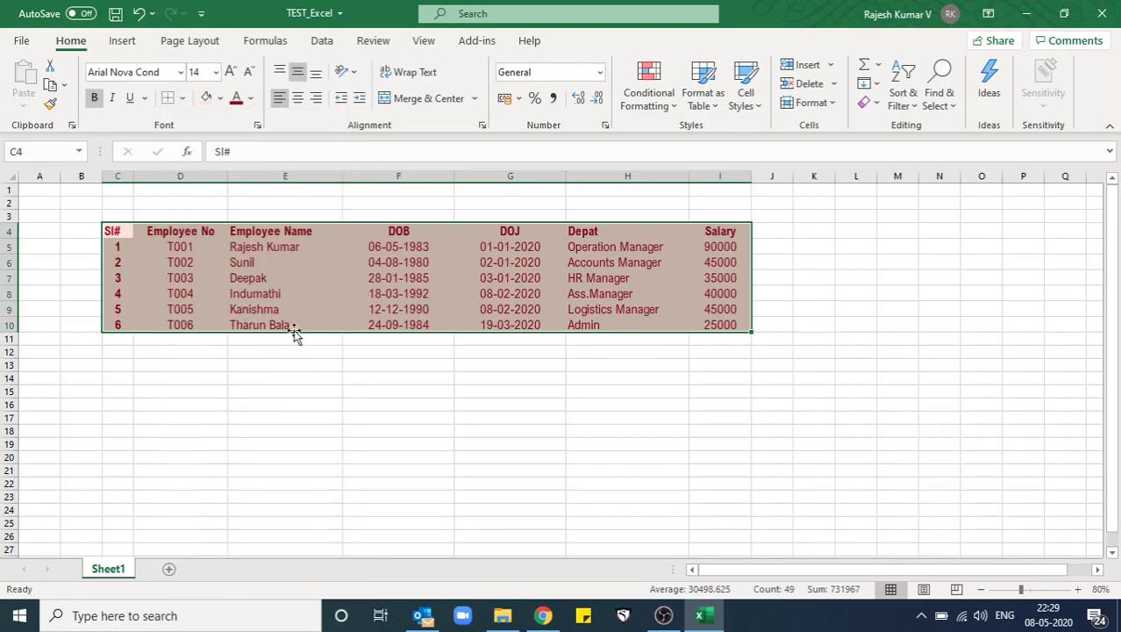
left_click(307, 377)
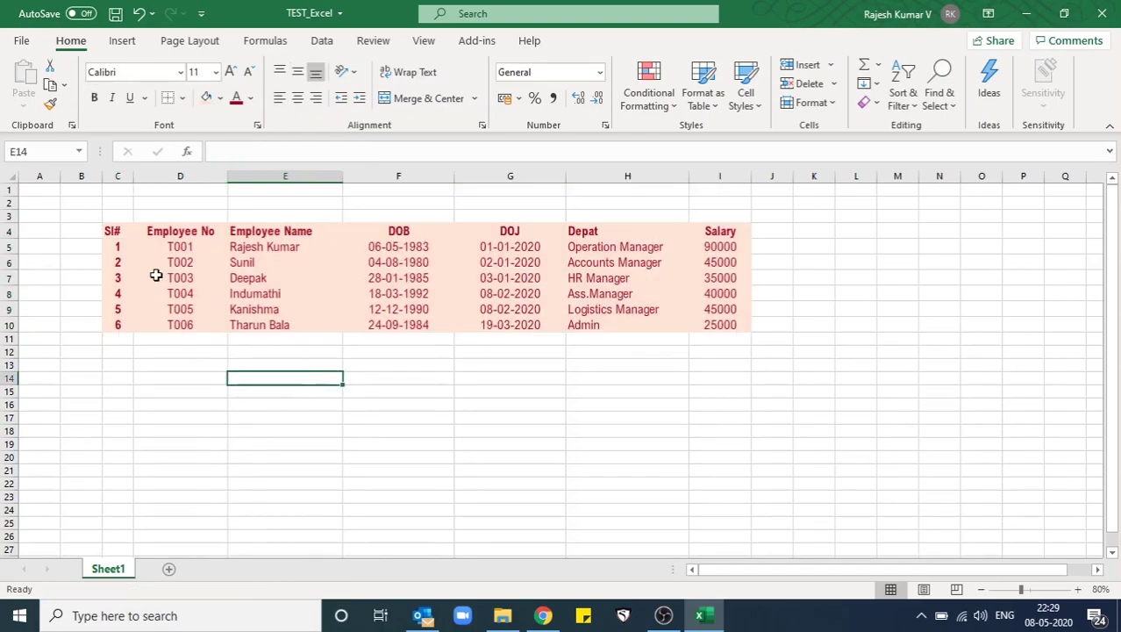
- Apply a bottom border to table C4:I10
left_click_drag(120, 231, 700, 325)
left_click(182, 99)
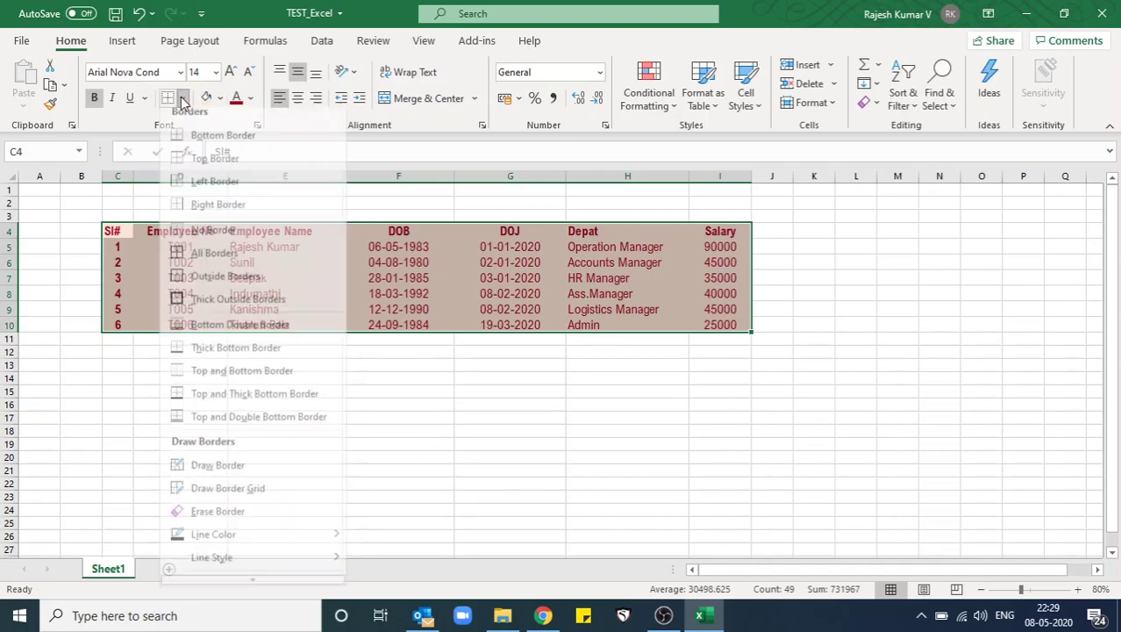
left_click(238, 145)
left_click(353, 418)
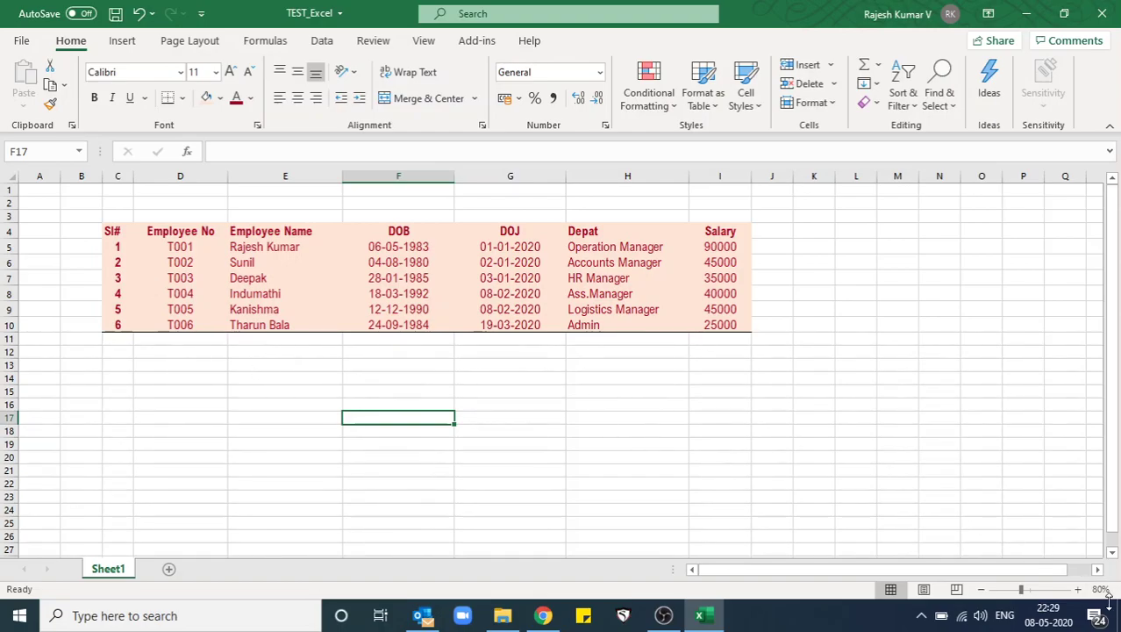
- Add a top border to table C4:I10
left_click(1078, 590)
left_click(1078, 590)
left_click(1078, 589)
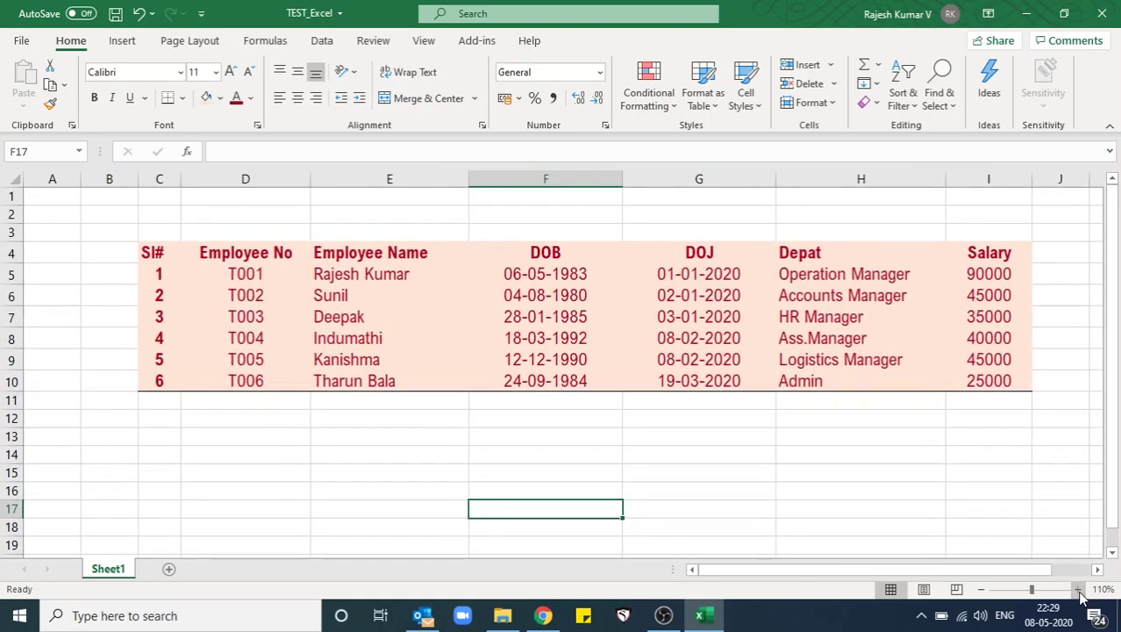
left_click_drag(164, 254, 991, 378)
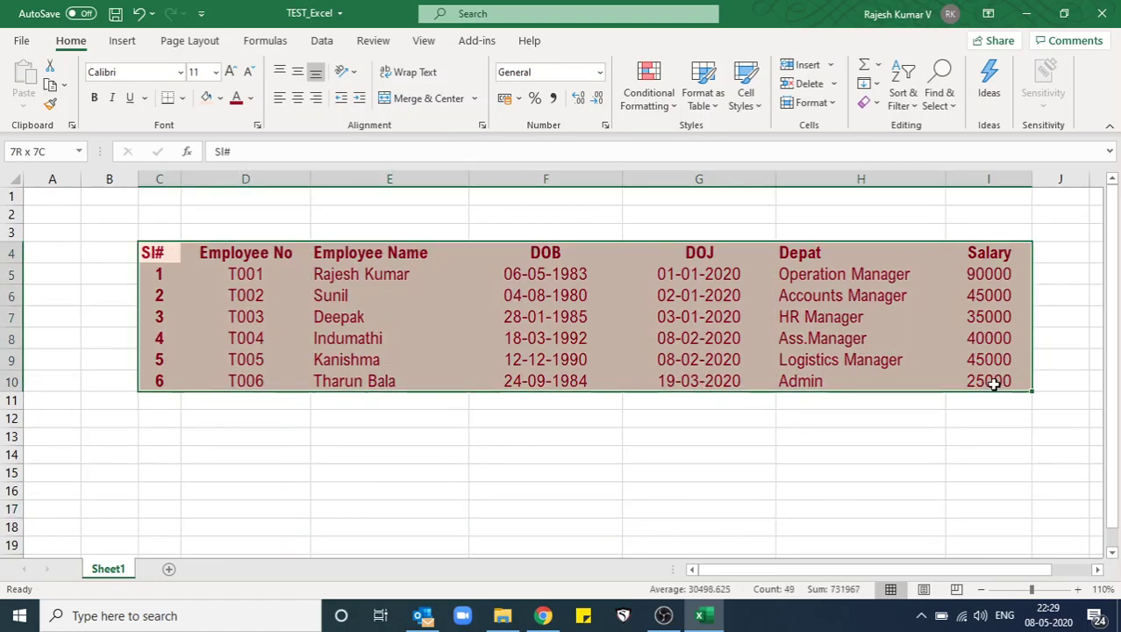
left_click(183, 98)
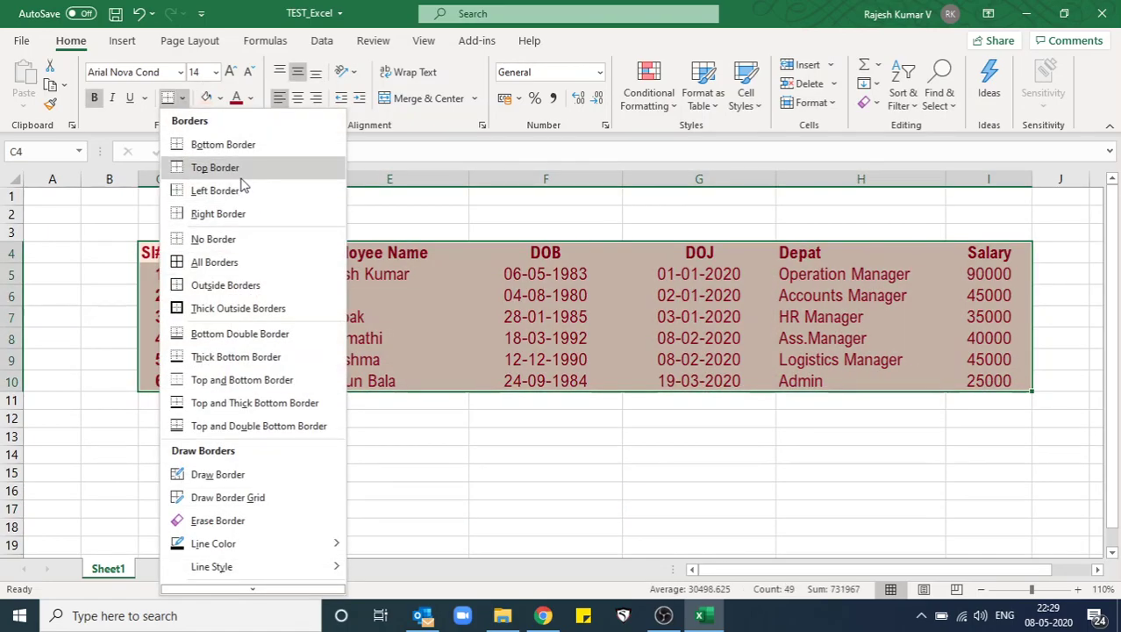
left_click(219, 214)
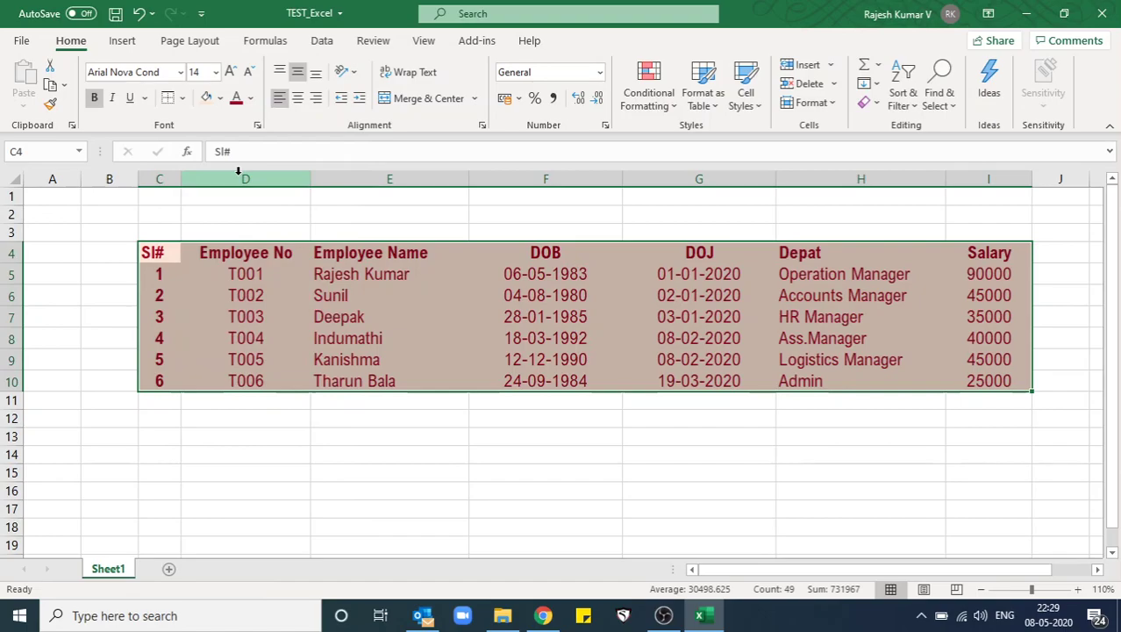
- Apply a left border to the Sl# column, cells C4:C10
left_click(99, 319)
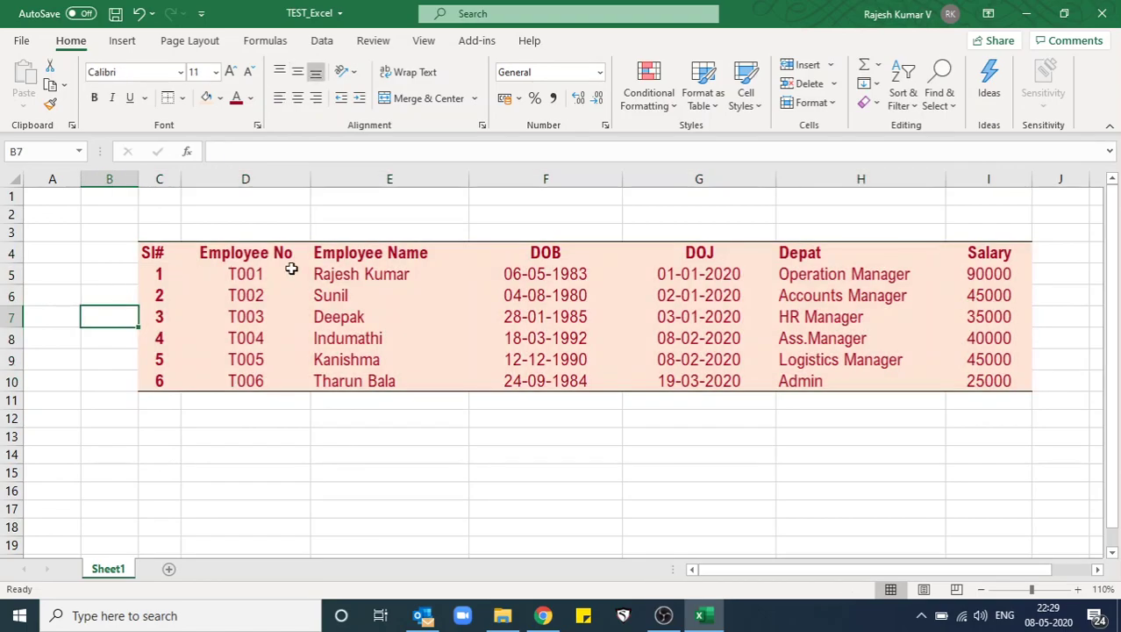
left_click_drag(150, 253, 160, 389)
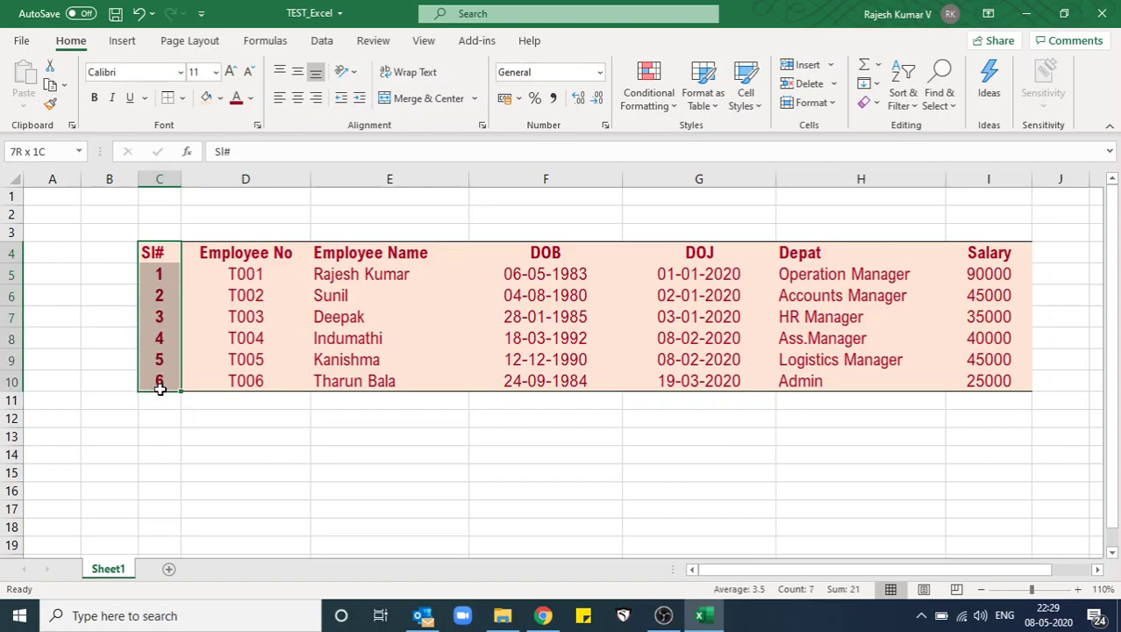
left_click(182, 98)
left_click(241, 191)
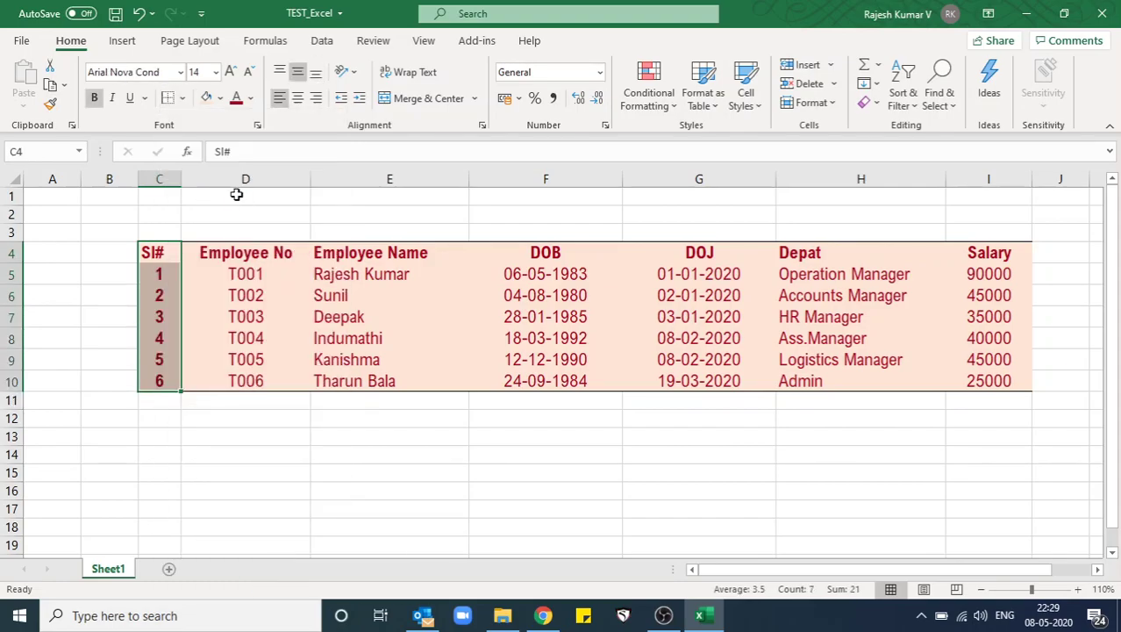
- Apply a right border to the employee table C4:I10
left_click(169, 251)
left_click_drag(169, 251, 1006, 382)
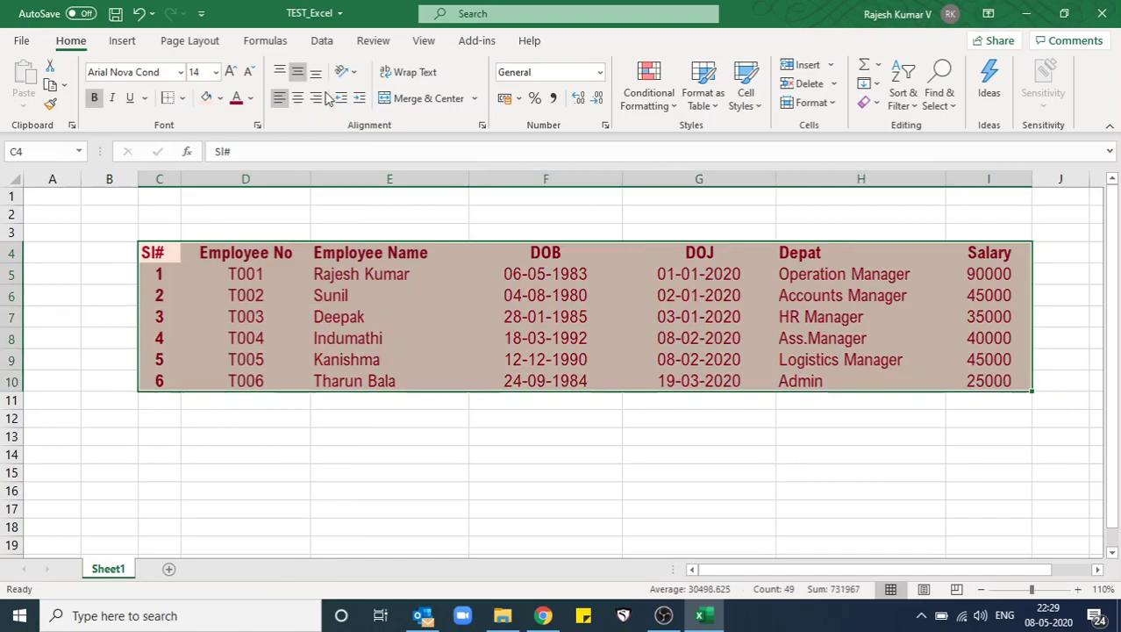
left_click(182, 99)
left_click(217, 213)
left_click(282, 298)
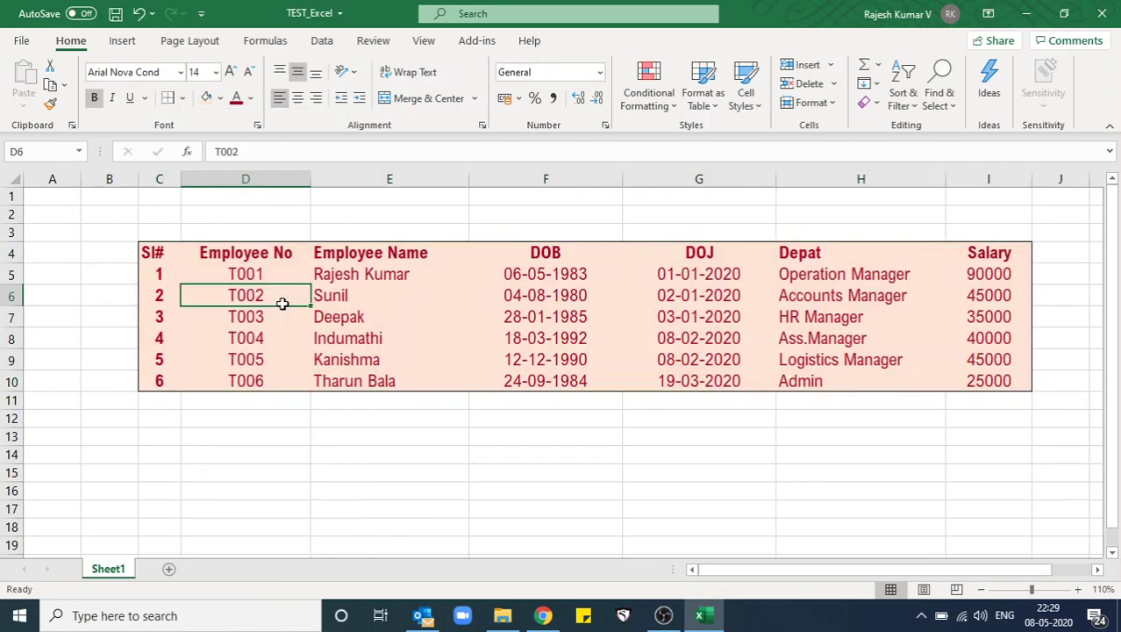
- Apply All Borders to every cell of table C4:I10
left_click_drag(153, 252, 991, 386)
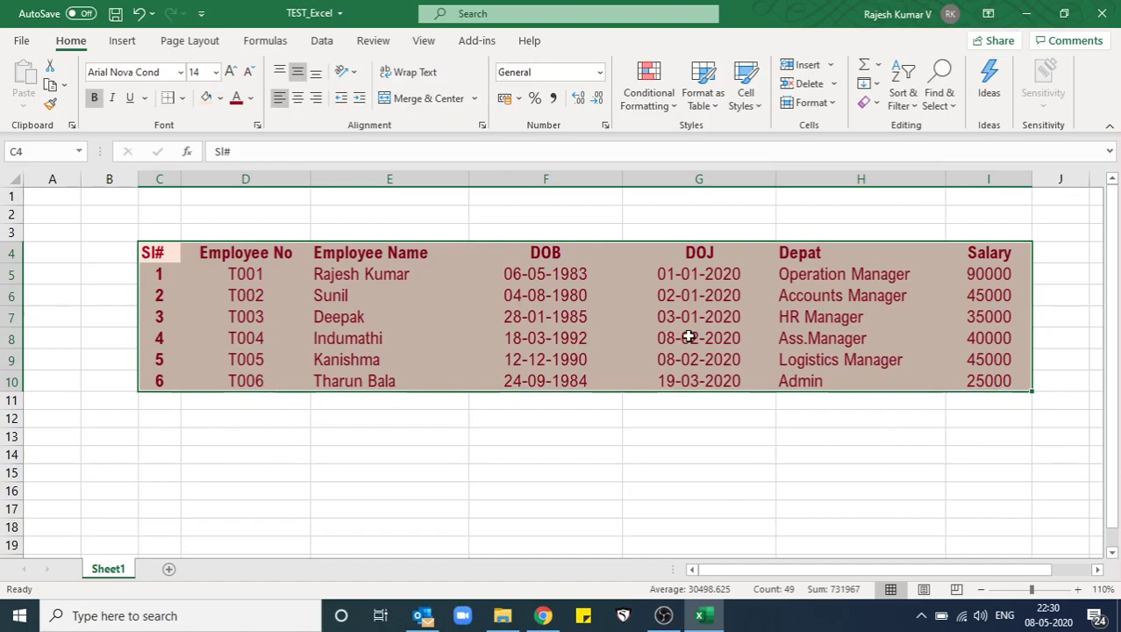
left_click(181, 98)
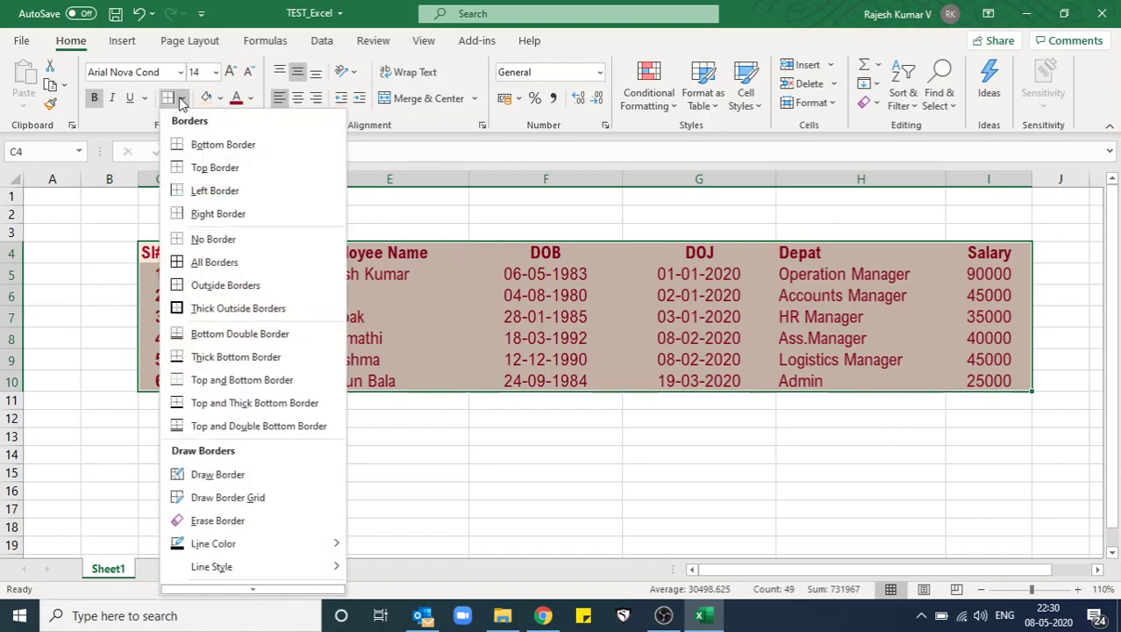
left_click(266, 261)
left_click(429, 223)
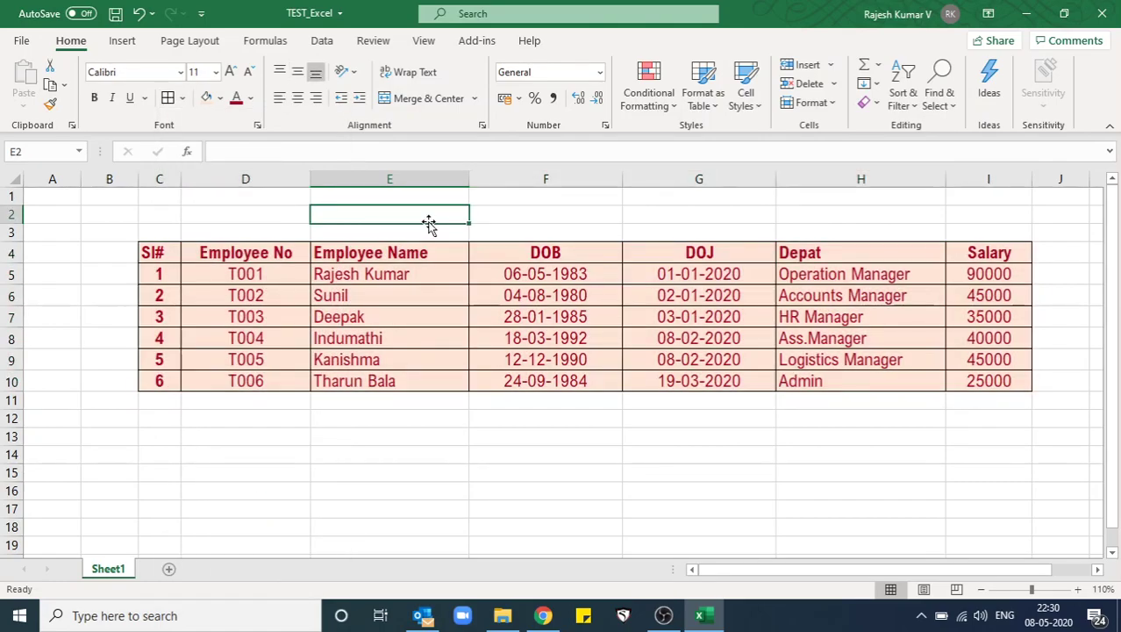
- Undo the All Borders formatting and set table C4:I10 to No Border
key("ctrl+z")
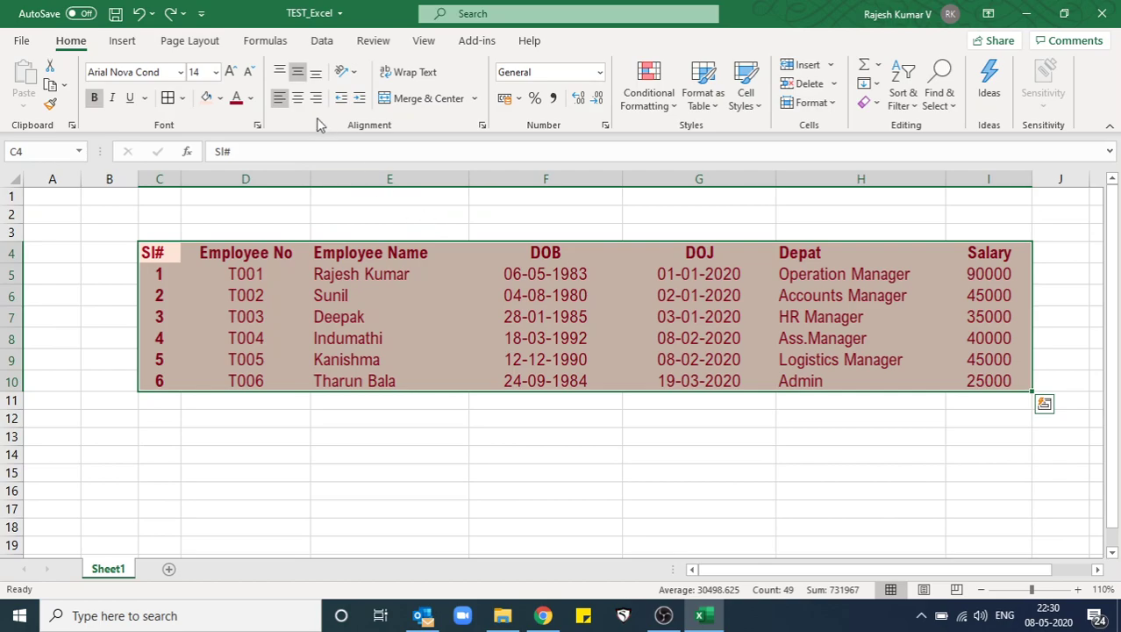
key("ctrl+q")
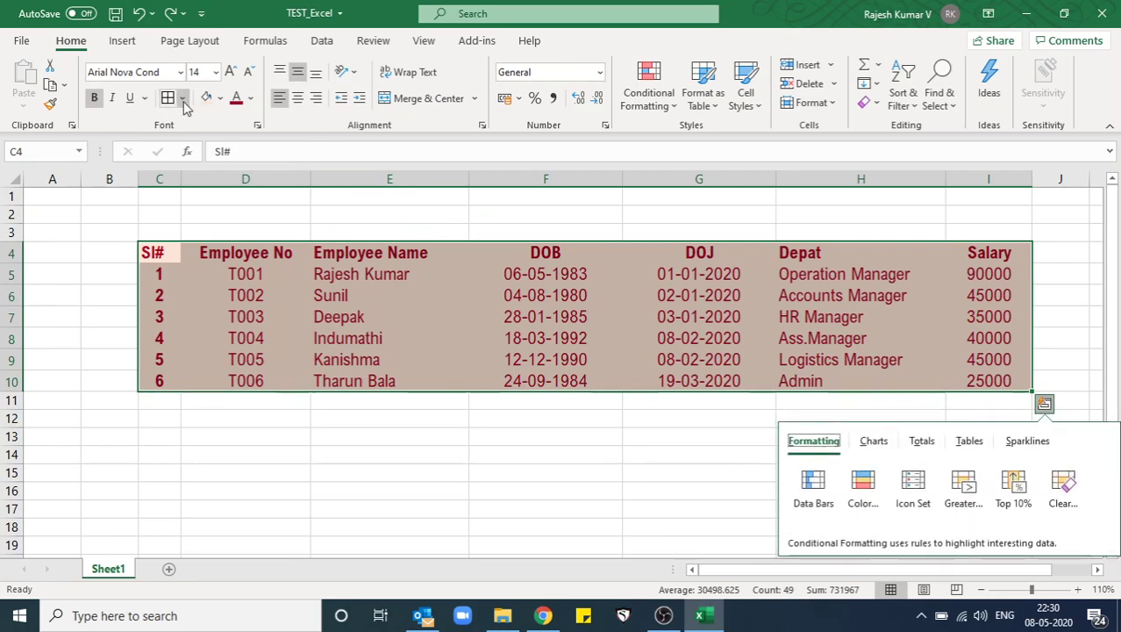
left_click(183, 100)
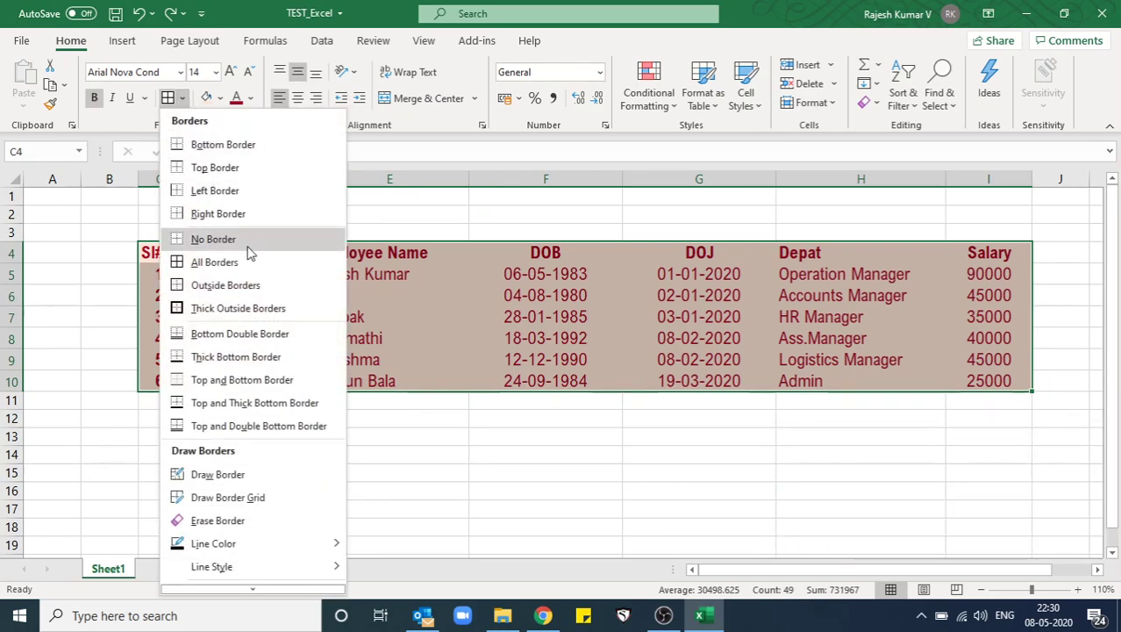
left_click(247, 242)
left_click(404, 381)
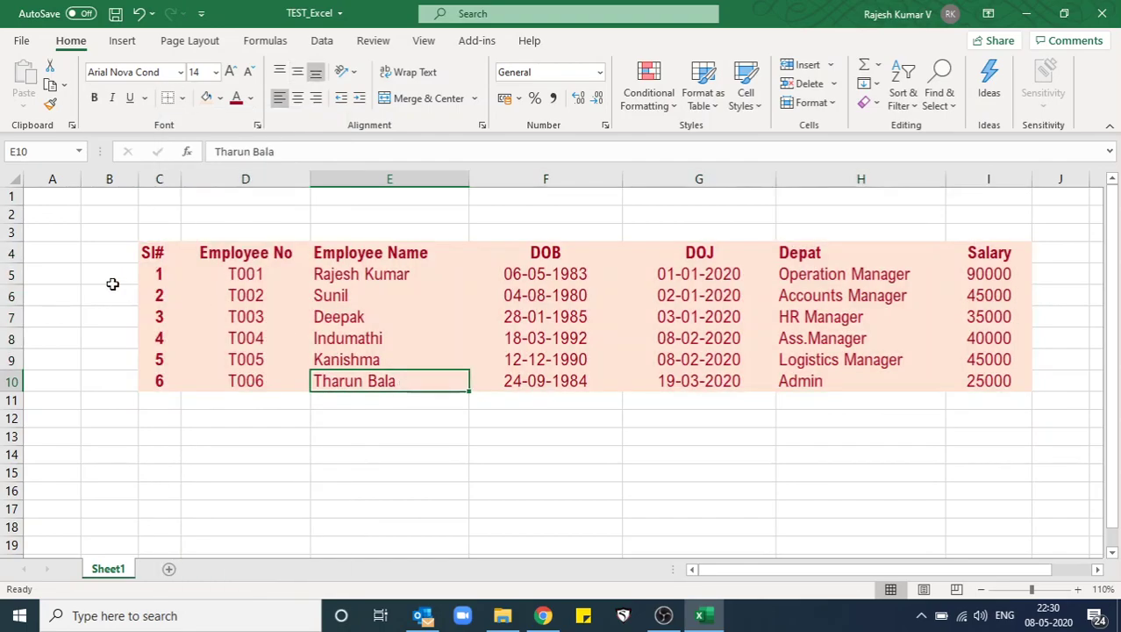
- Apply Thick Outside Borders to table C4:I10
left_click_drag(156, 251, 969, 381)
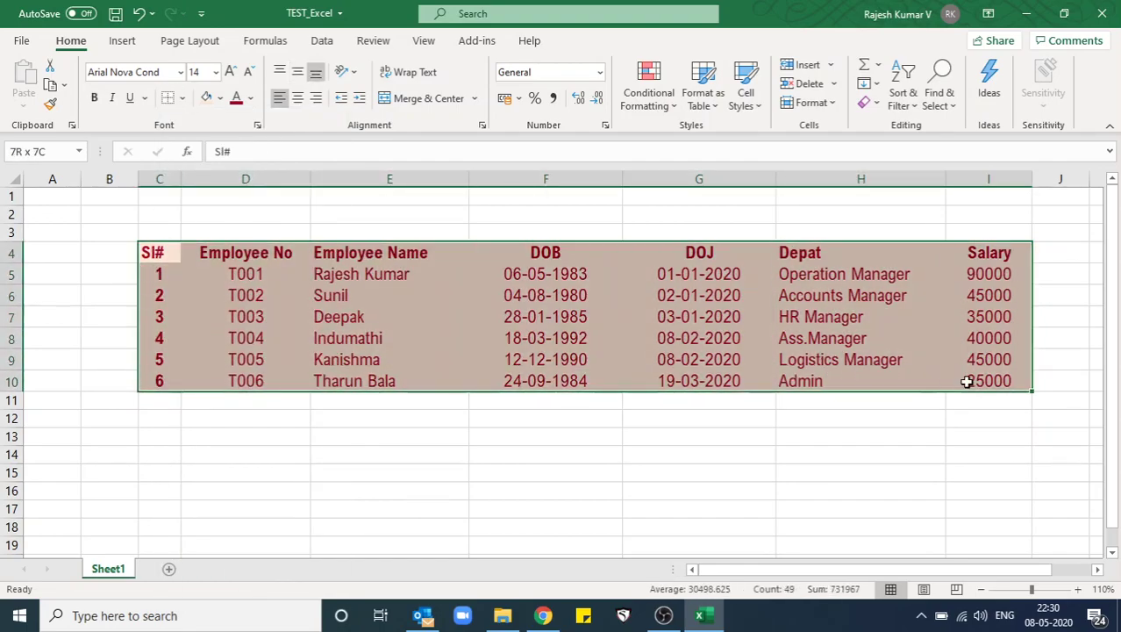
left_click(183, 98)
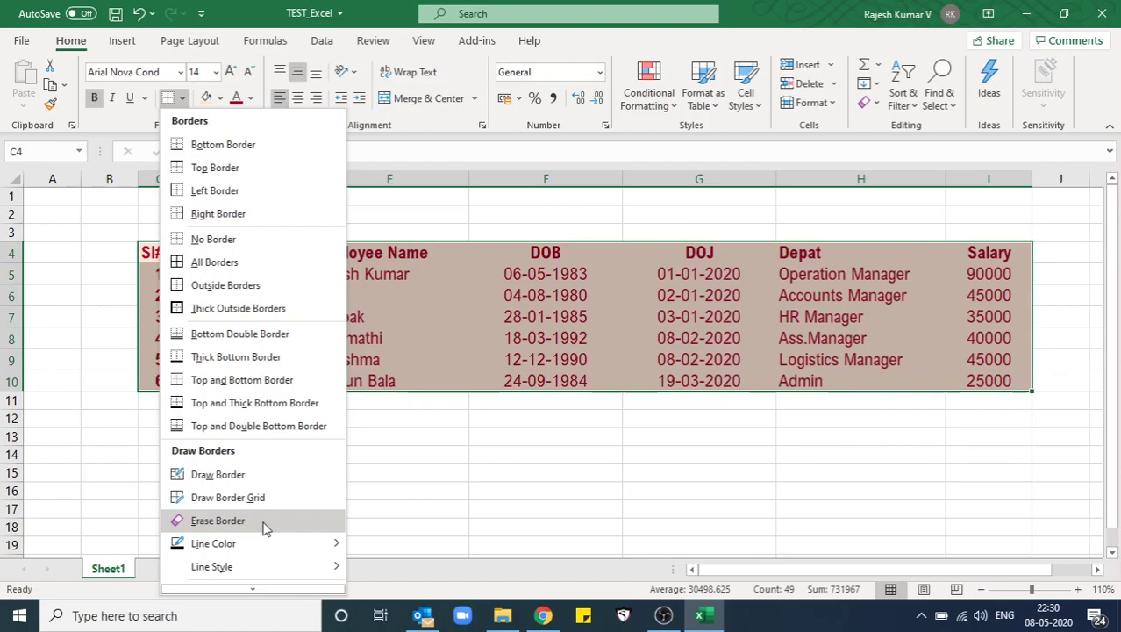
mouse_move(295, 552)
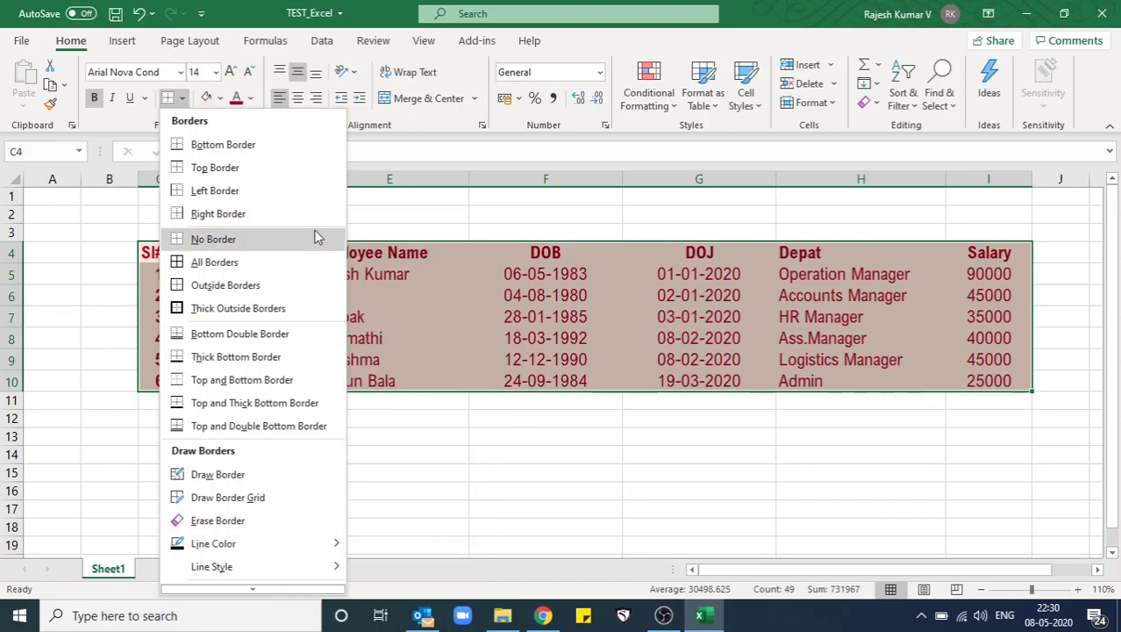
left_click(266, 305)
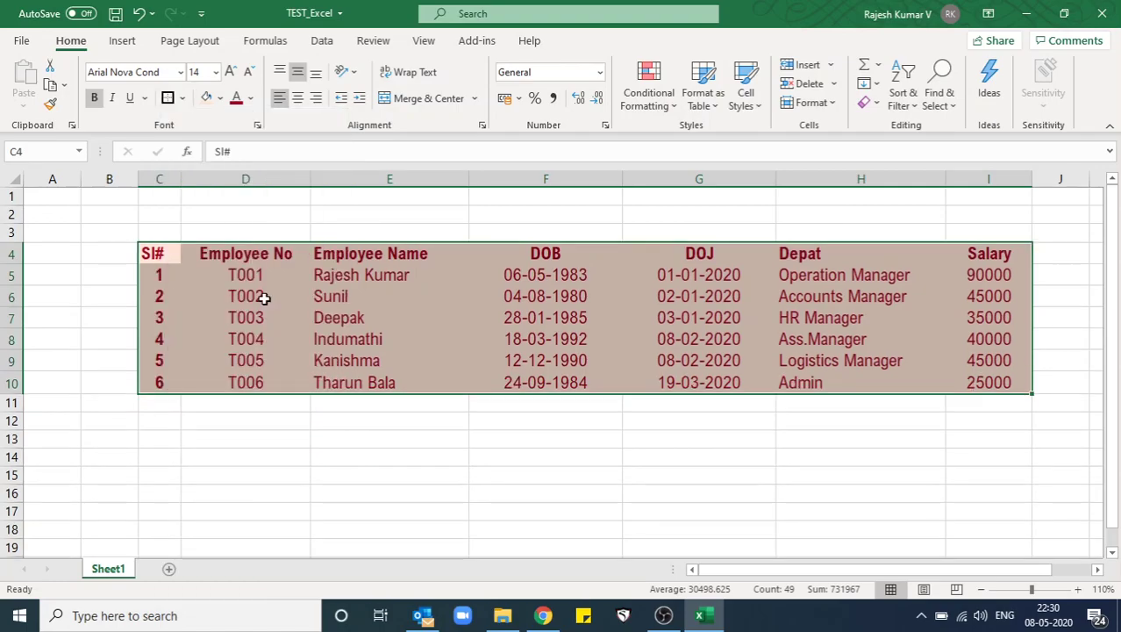
left_click(347, 379)
- Set the border line colour to standard light blue and draw outlines around E11:H16 and C4:I11
left_click_drag(156, 252, 991, 382)
left_click(183, 99)
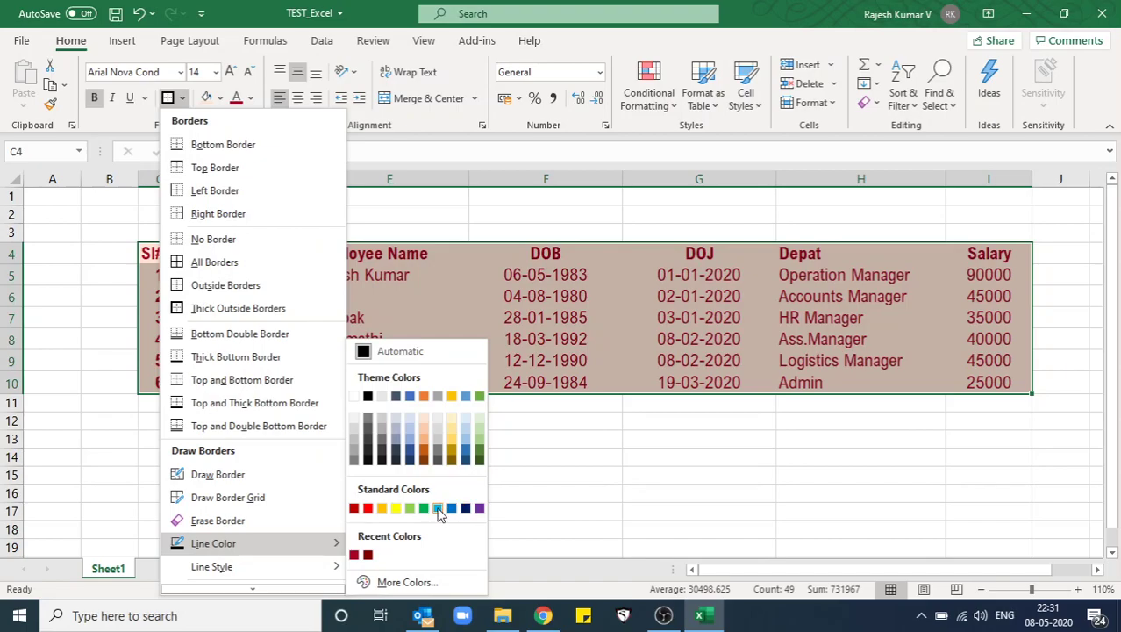
left_click(439, 514)
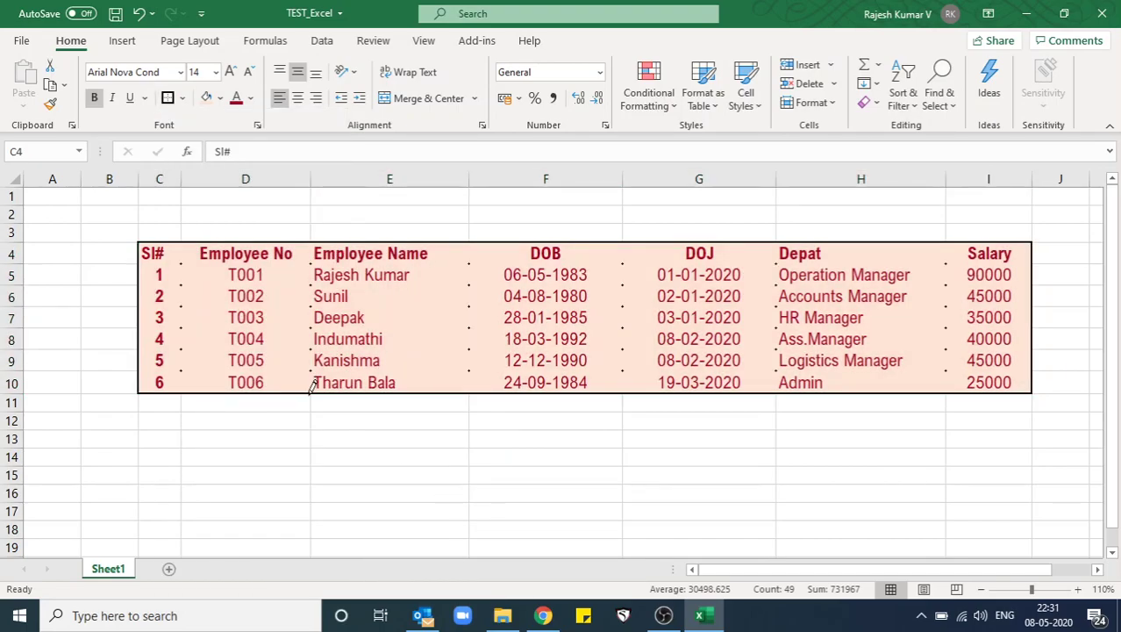
mouse_move(320, 383)
left_mouse_down()
mouse_move(1007, 383)
mouse_move(953, 295)
mouse_move(927, 293)
mouse_move(850, 465)
mouse_move(857, 488)
left_mouse_up()
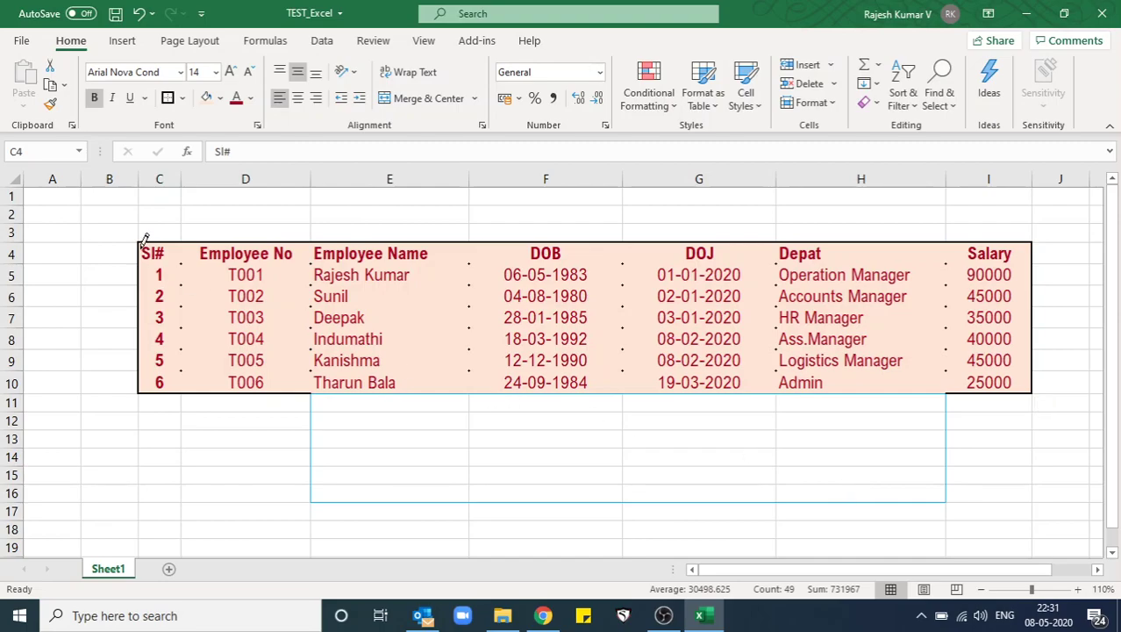
mouse_move(150, 379)
left_mouse_down()
mouse_move(307, 391)
mouse_move(586, 360)
mouse_move(889, 396)
mouse_move(1022, 382)
mouse_move(1022, 397)
left_mouse_up()
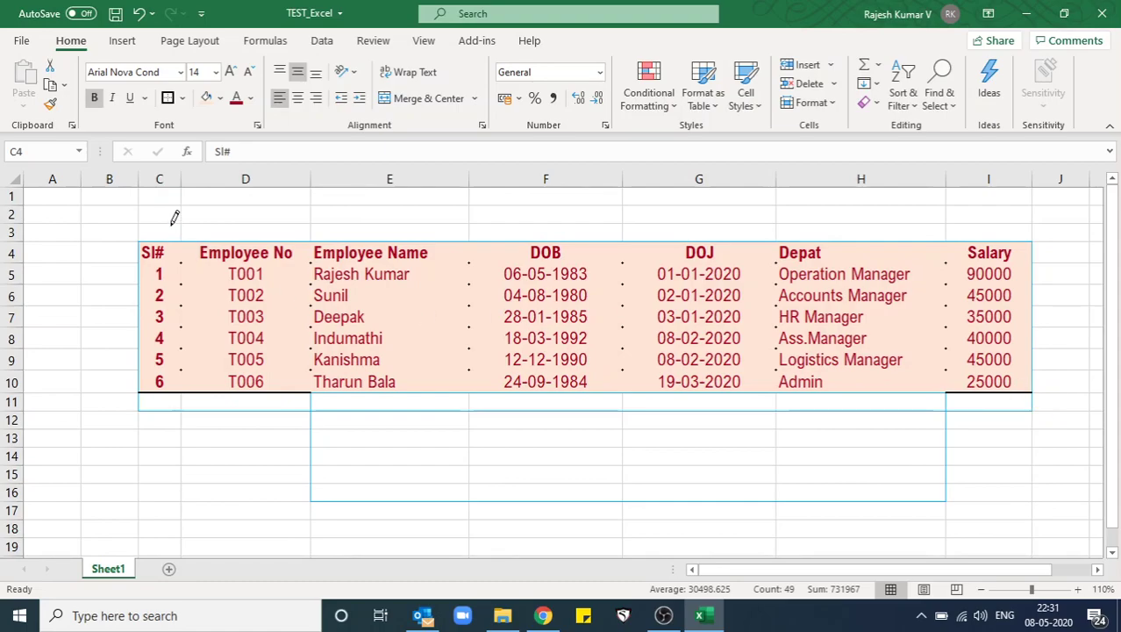
- Choose the thick solid line style and draw a border around cells D9:I10
left_click(182, 99)
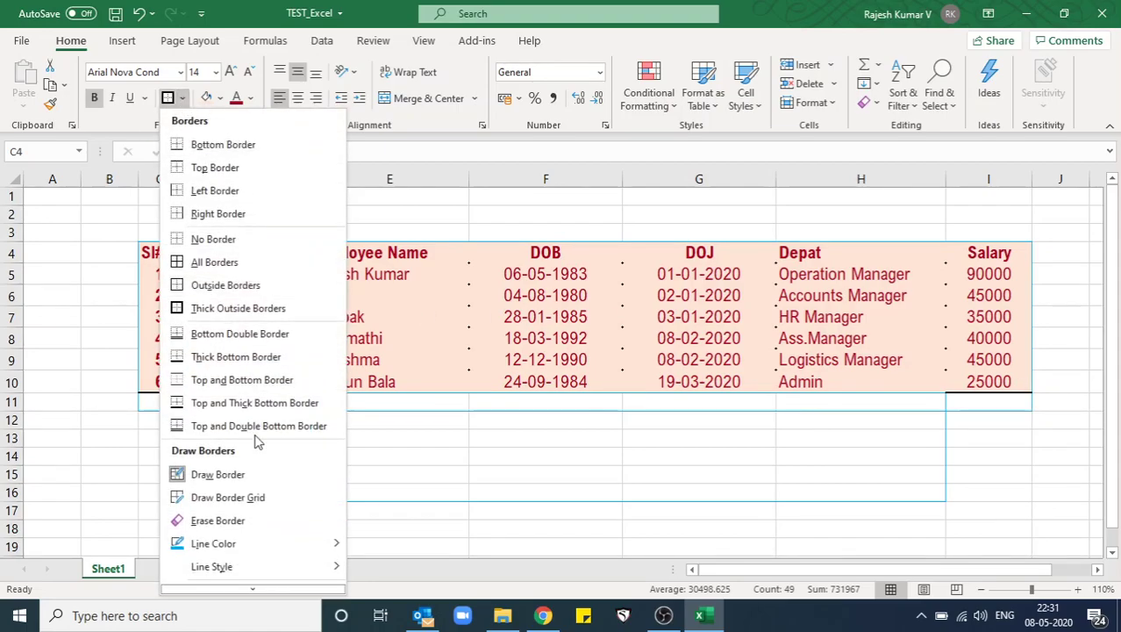
mouse_move(268, 568)
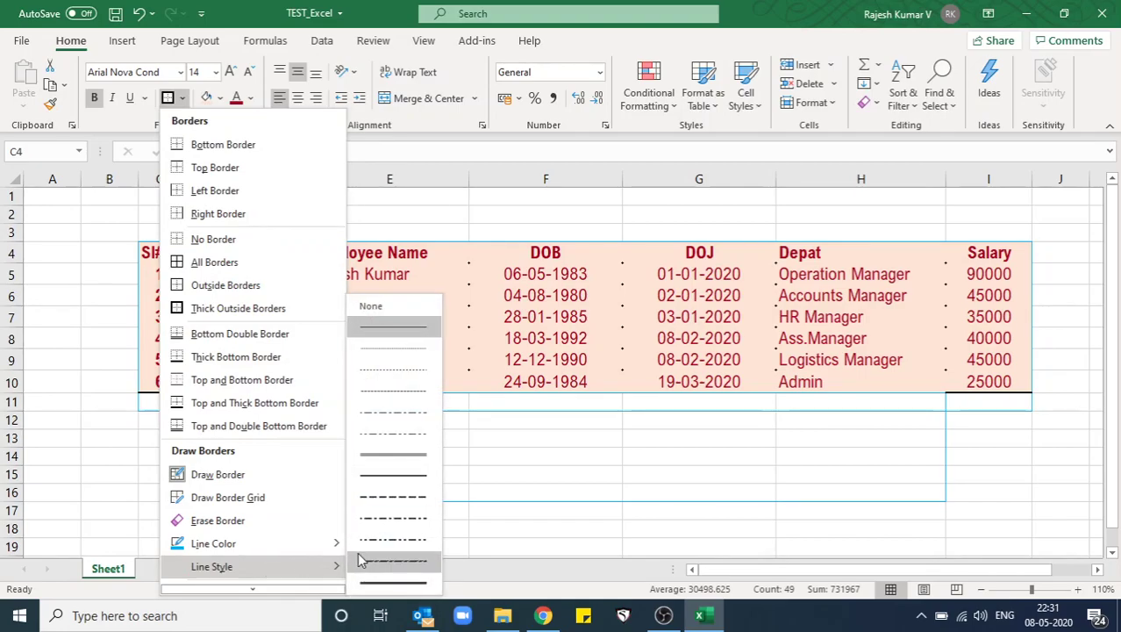
left_click(380, 583)
mouse_move(202, 354)
left_mouse_down()
mouse_move(708, 381)
mouse_move(843, 363)
mouse_move(1036, 380)
left_mouse_up()
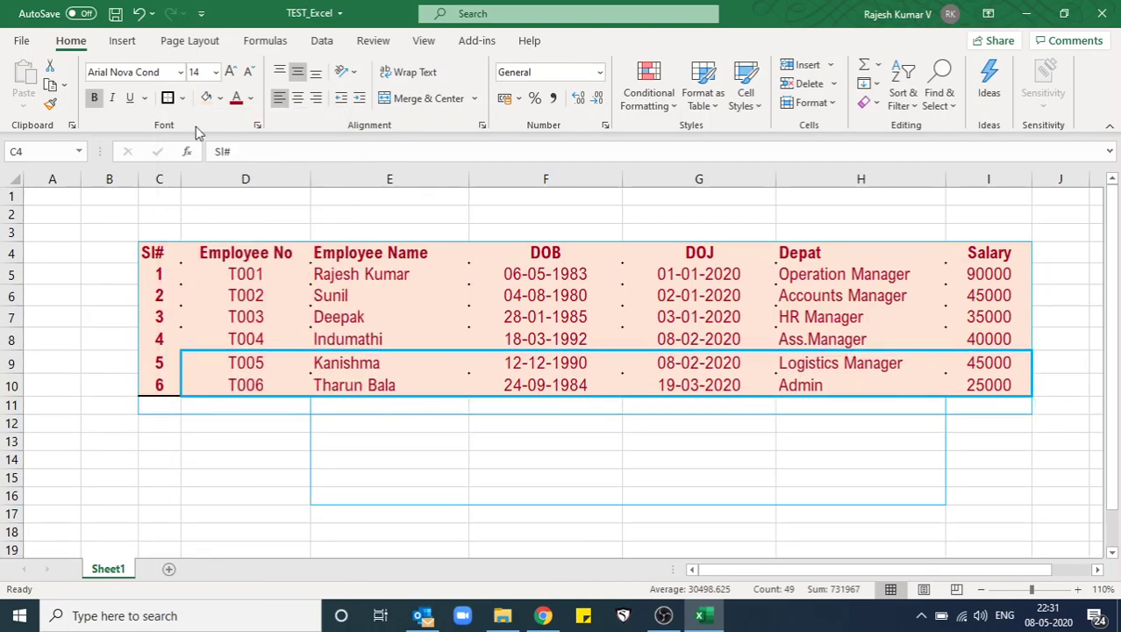
- Turn off border drawing and remove all borders from table C4:I10
left_click(183, 100)
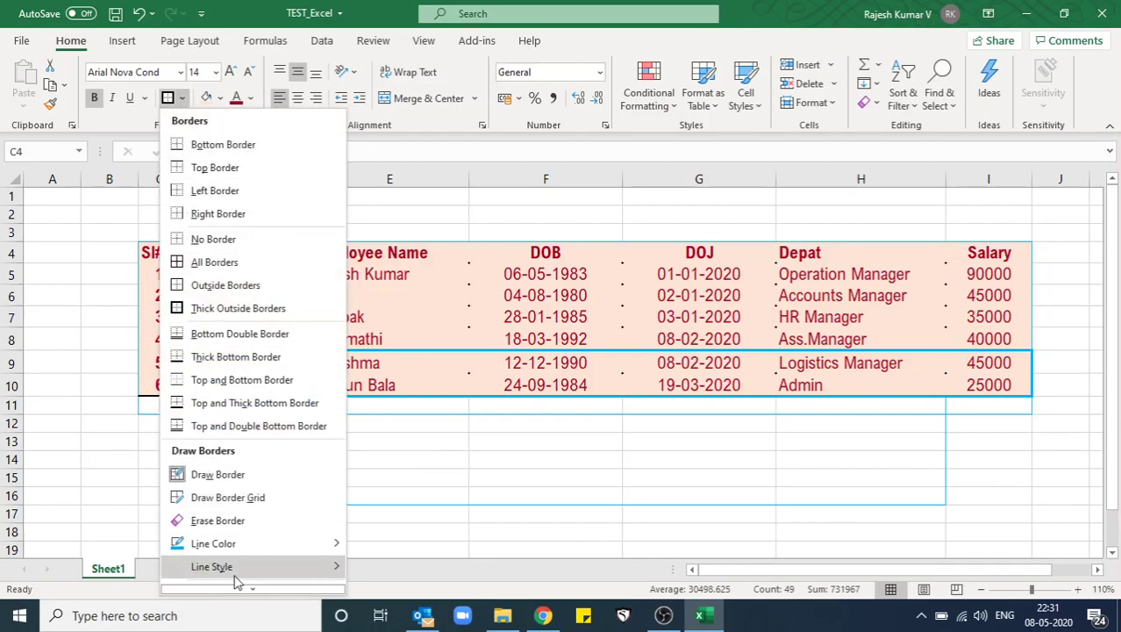
mouse_move(234, 576)
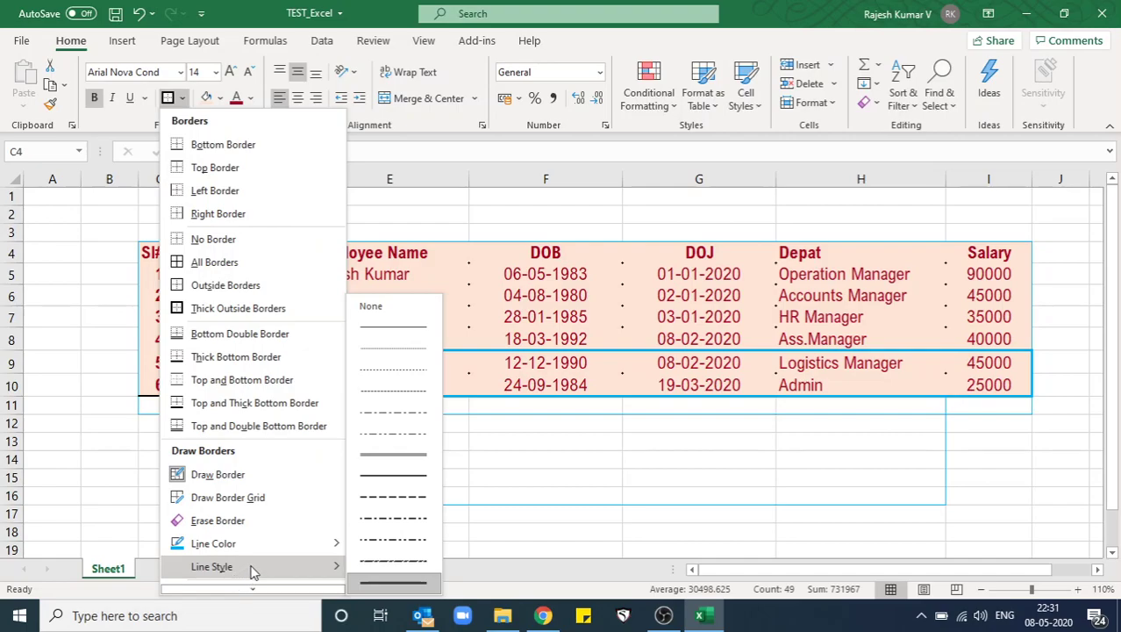
mouse_move(279, 557)
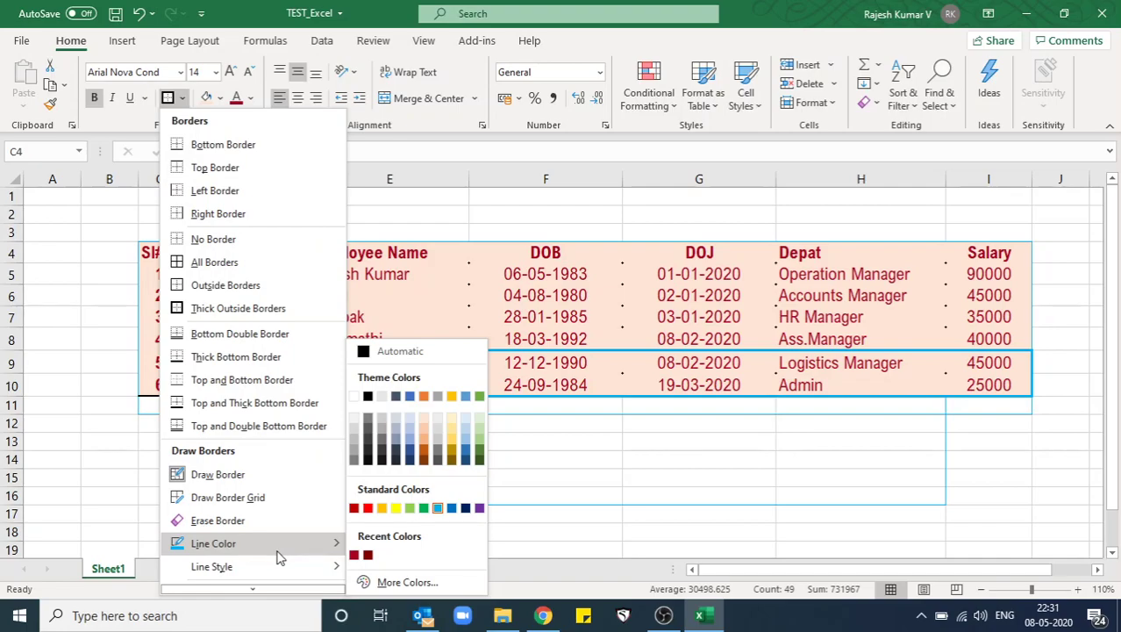
left_click(209, 473)
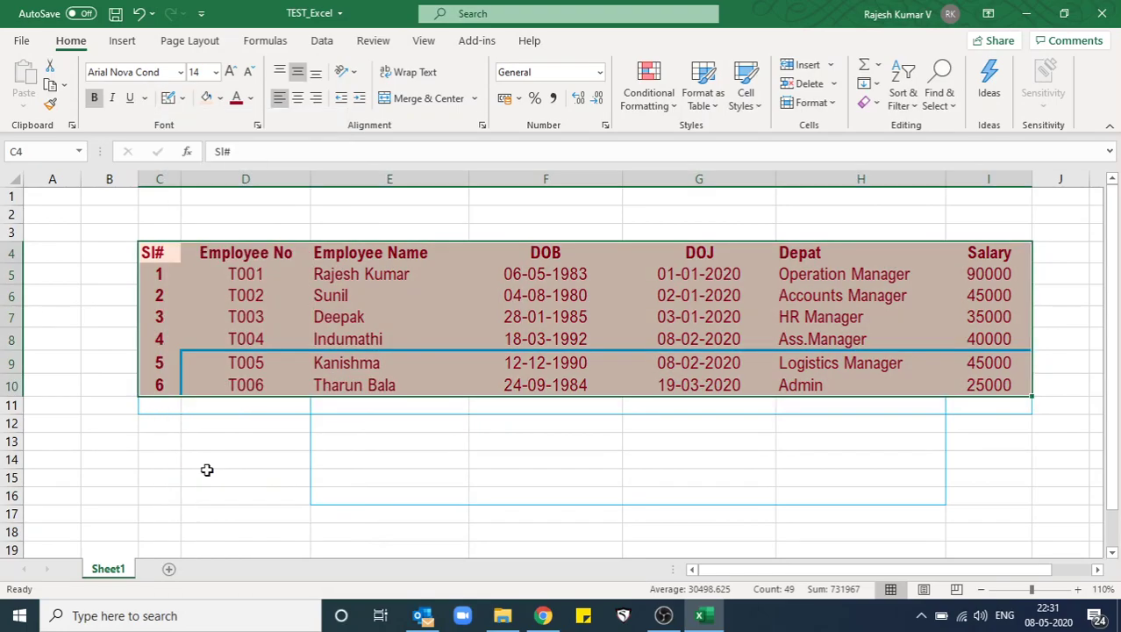
left_click(182, 97)
left_click(239, 239)
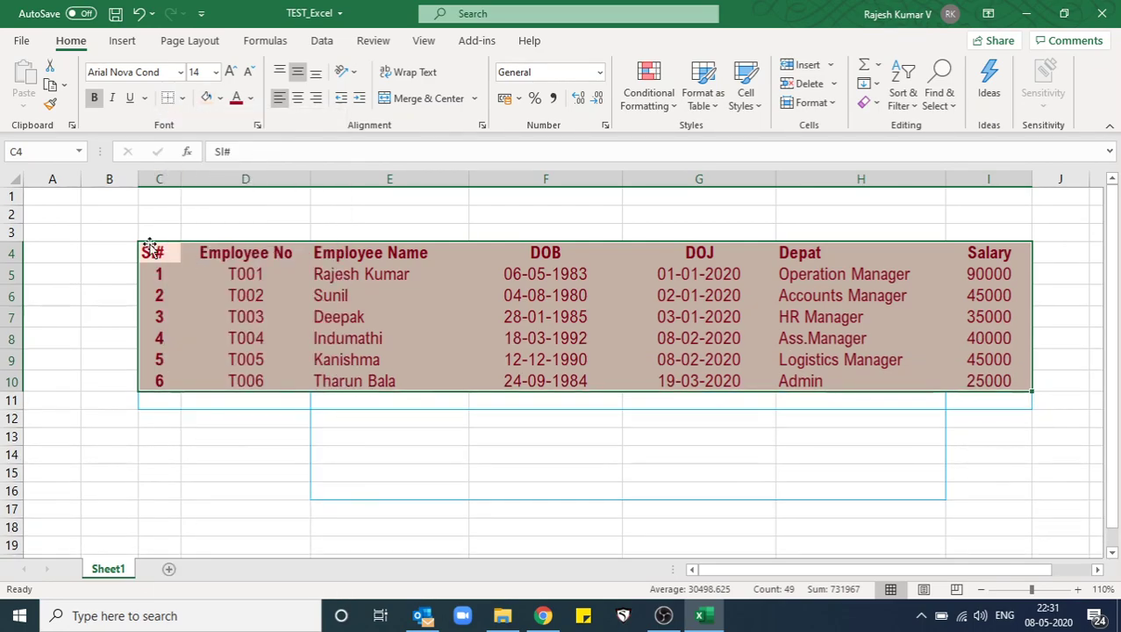
- Select the employee table C4:I10
left_click_drag(150, 248, 1001, 385)
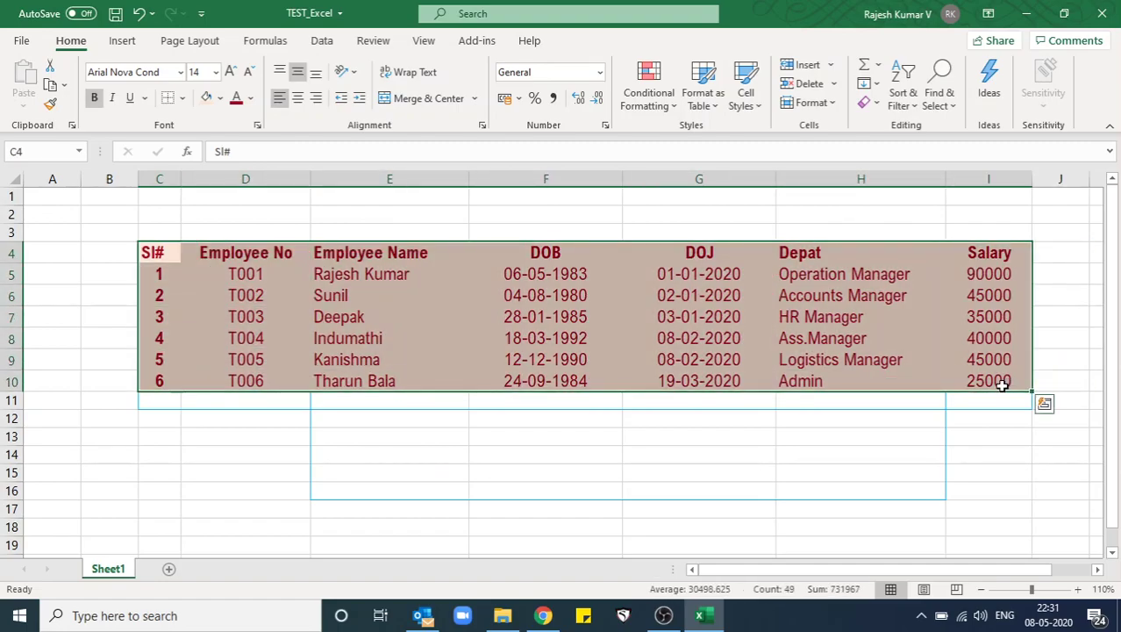